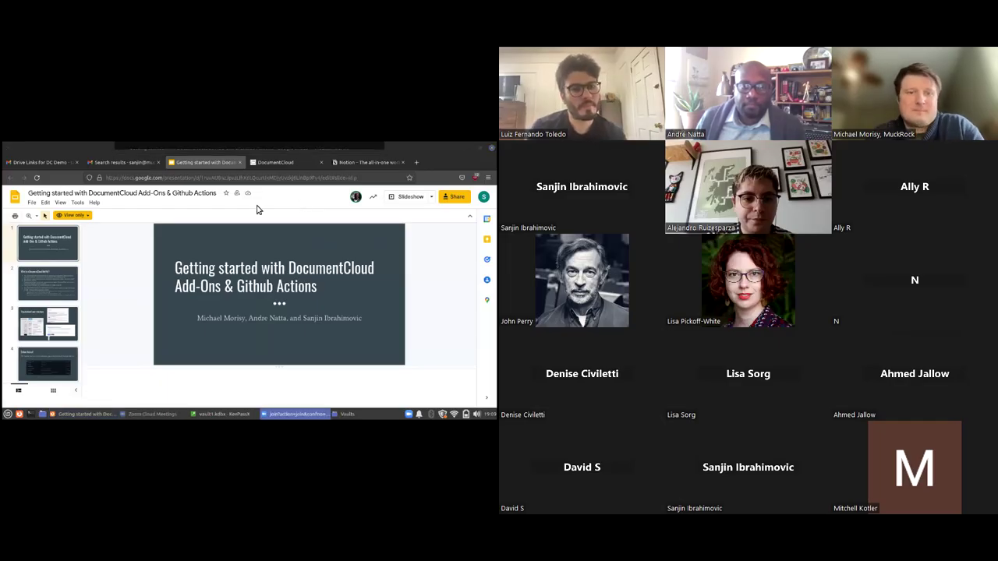
Open the Add-Ons dropdown above the Your Documents list
click(278, 162)
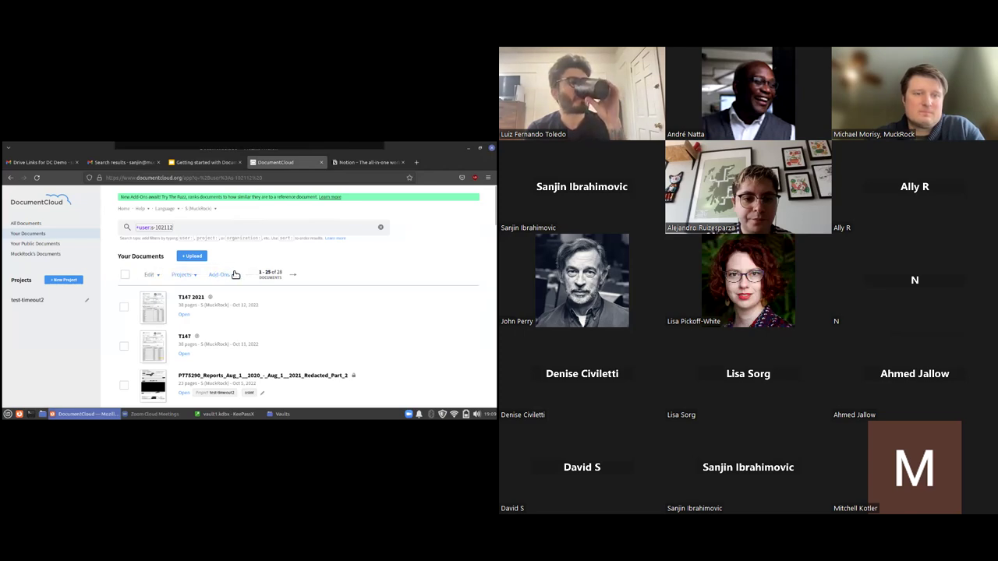
Scroll through the full add-ons catalogue, then close it and reopen the Add-Ons menu
click(224, 277)
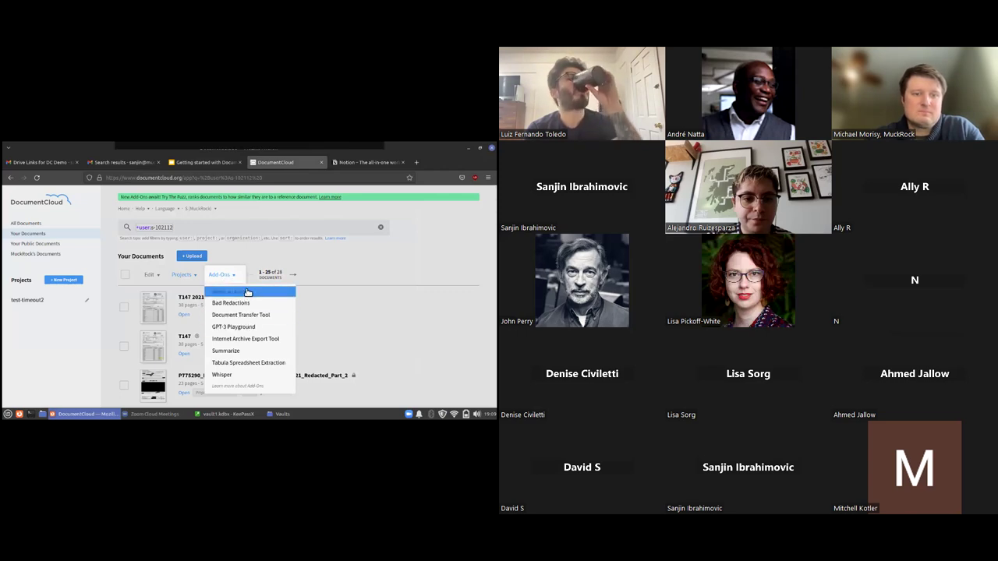
click(245, 293)
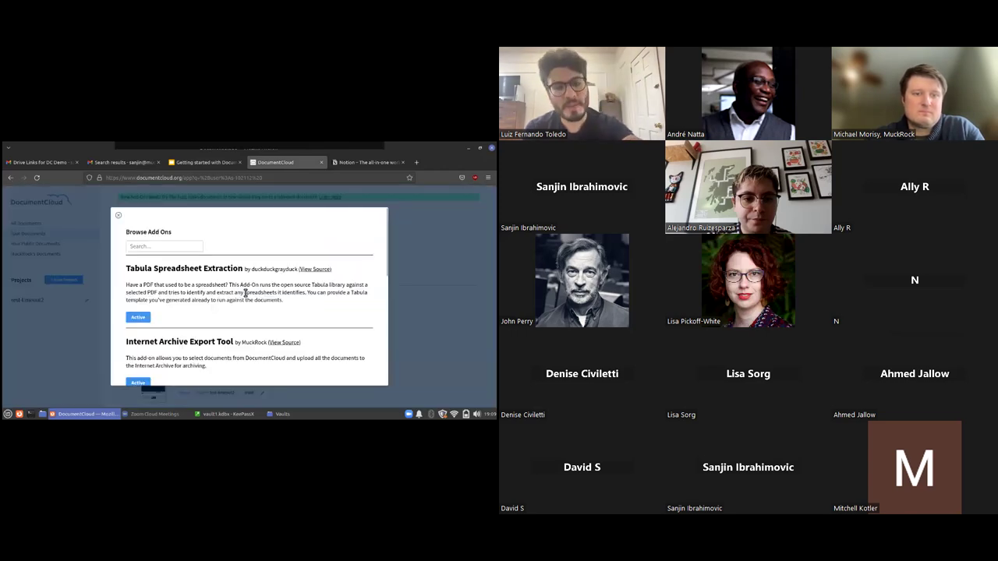
scroll(251, 269, down, 5)
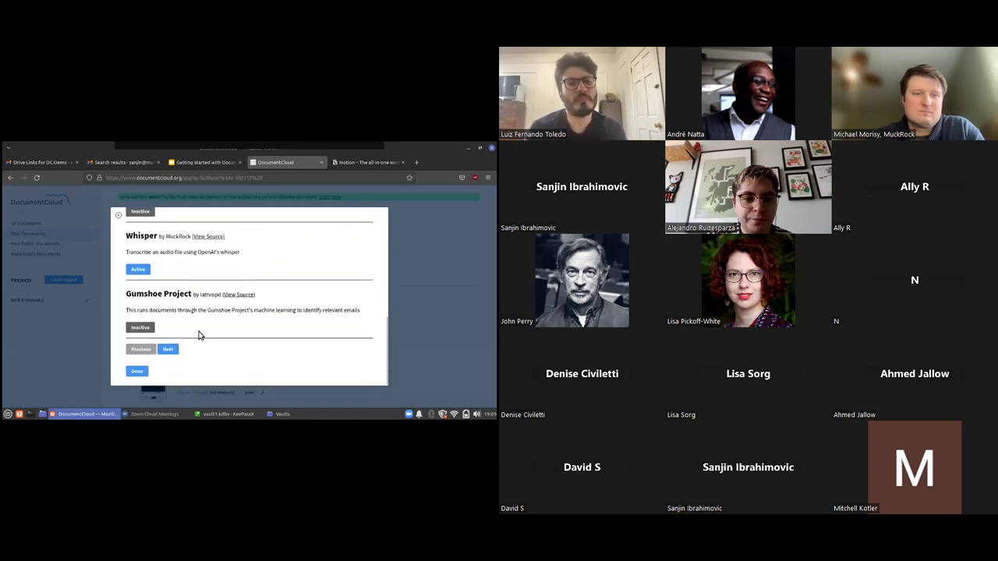
scroll(187, 343, up, 5)
scroll(229, 285, down, 5)
scroll(229, 283, up, 3)
click(118, 215)
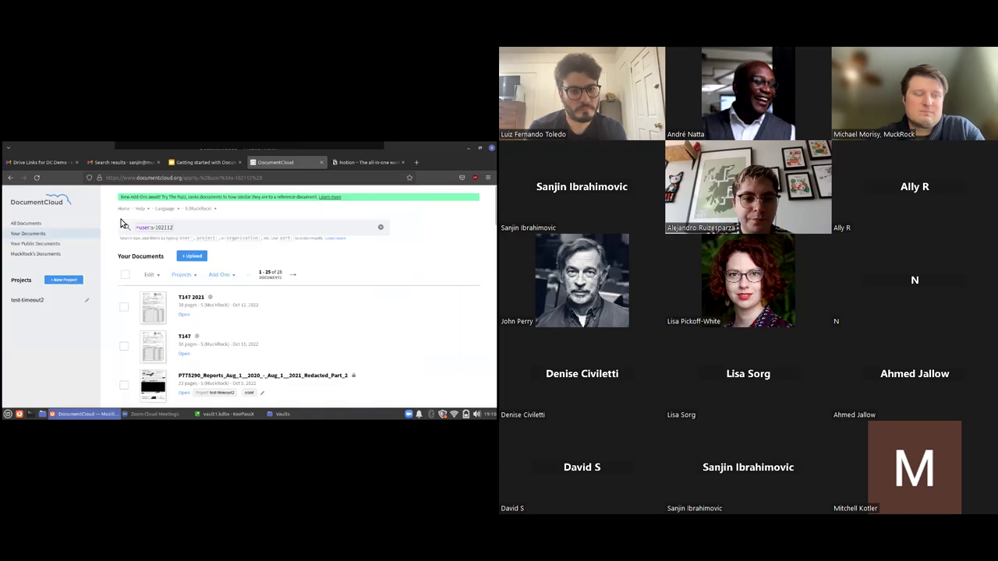
click(228, 276)
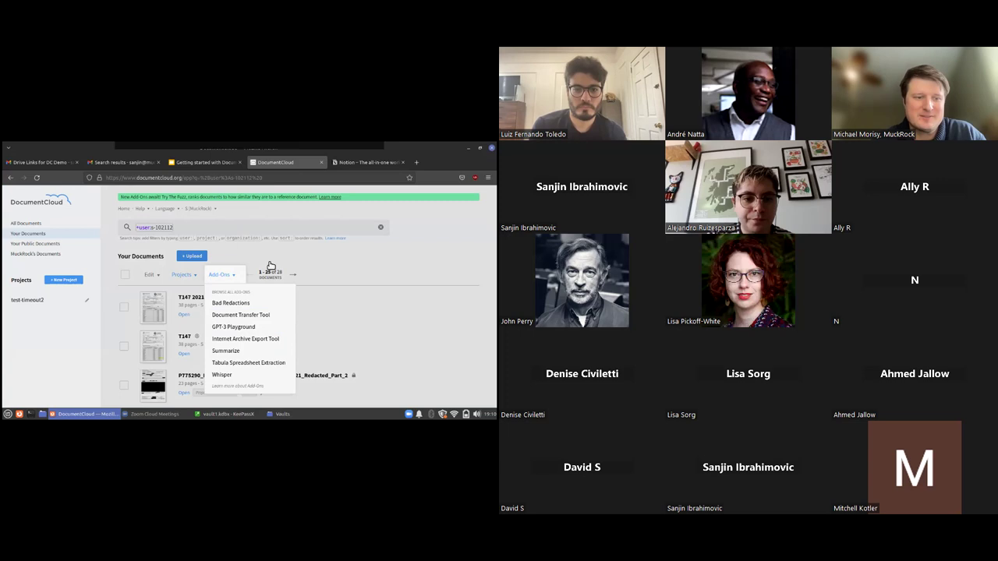
Search the add-ons catalogue for 'scraper' and activate the Scraper add-on
click(233, 292)
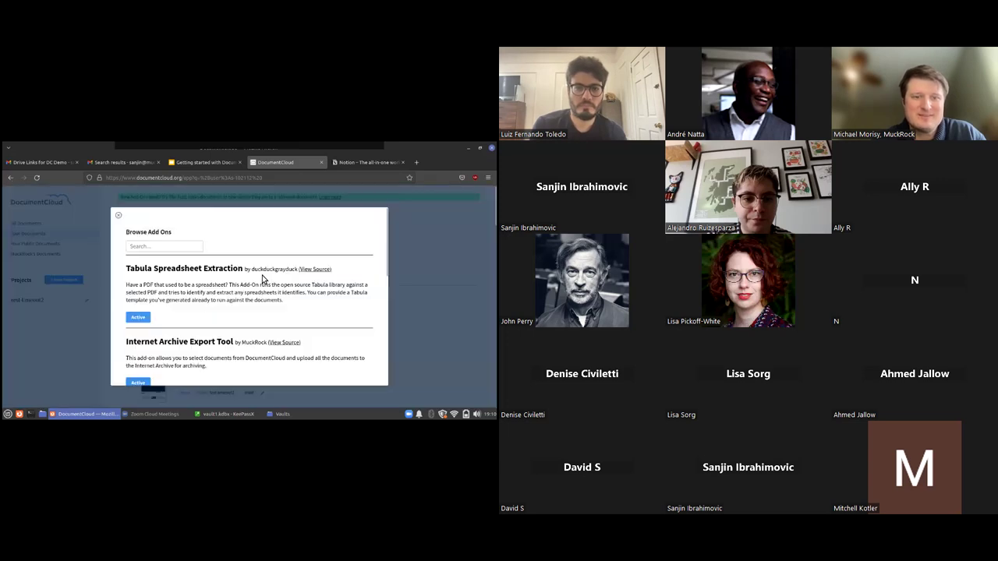
click(200, 244)
text(scraper)
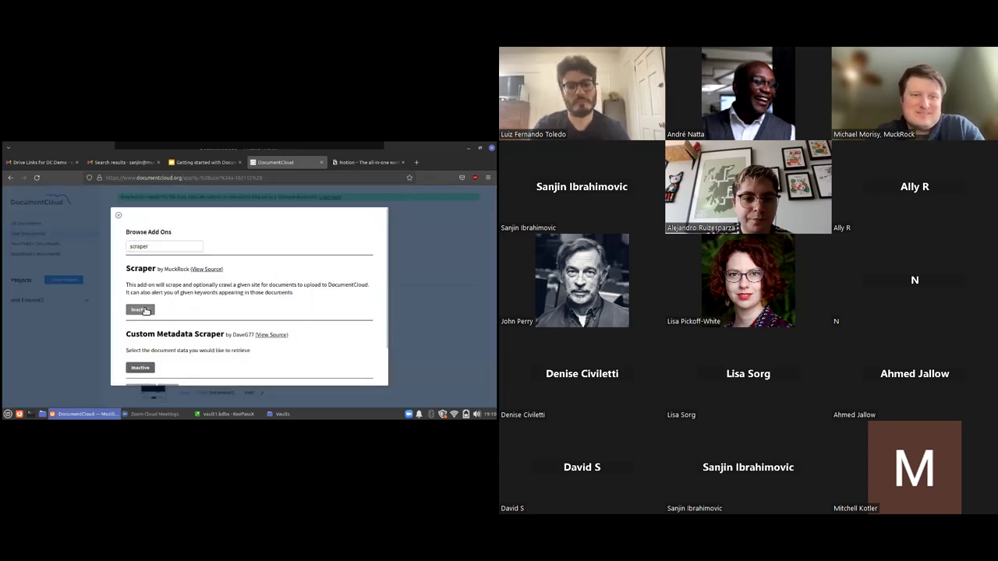
click(118, 215)
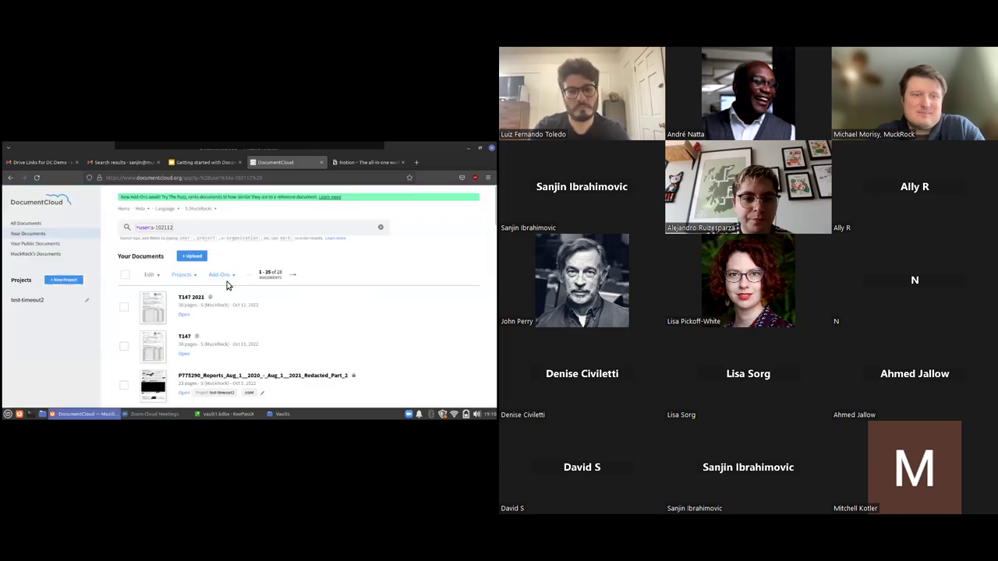
Confirm Scraper now appears in the Add-Ons menu, then open Bad Redactions
click(227, 277)
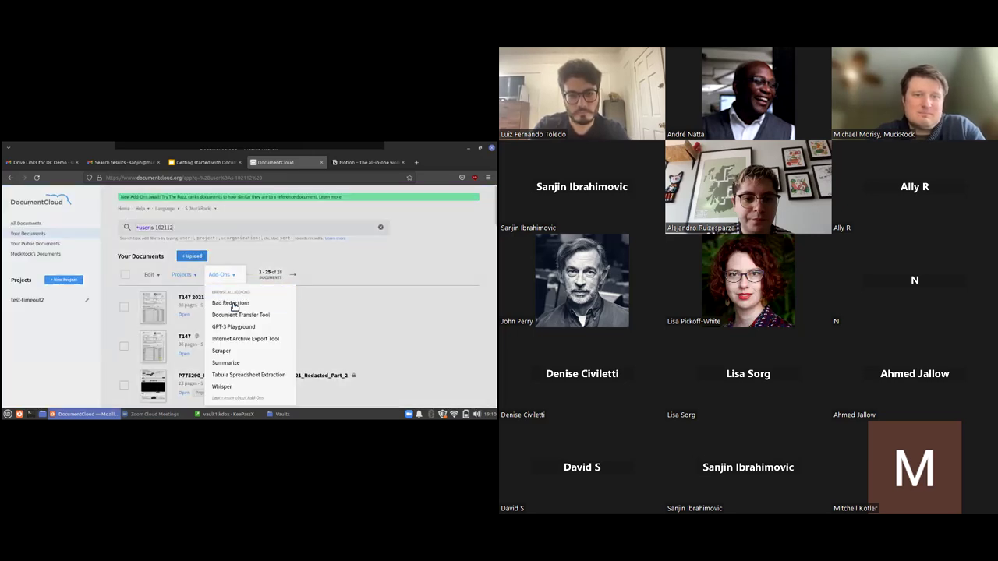
click(238, 233)
click(225, 273)
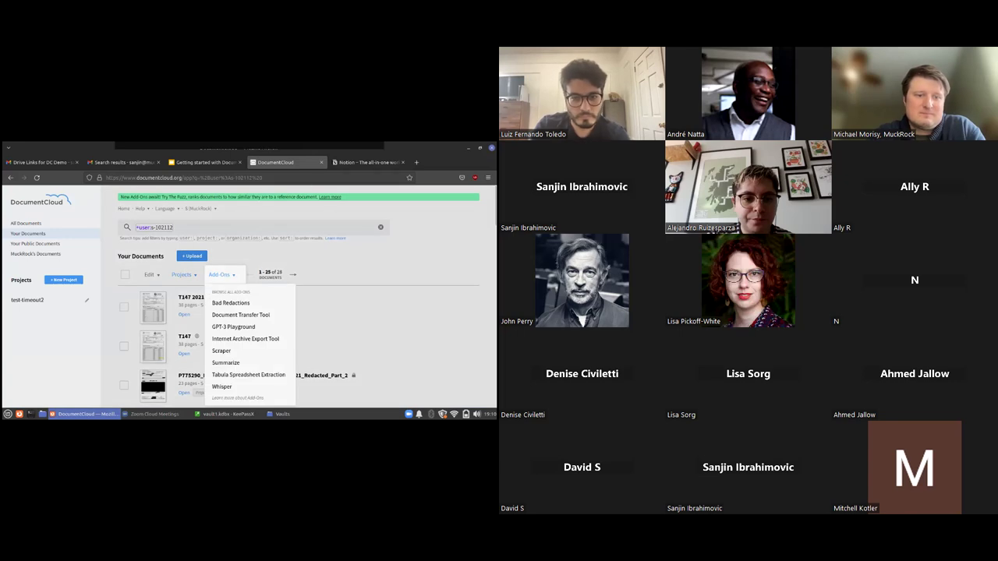
click(233, 303)
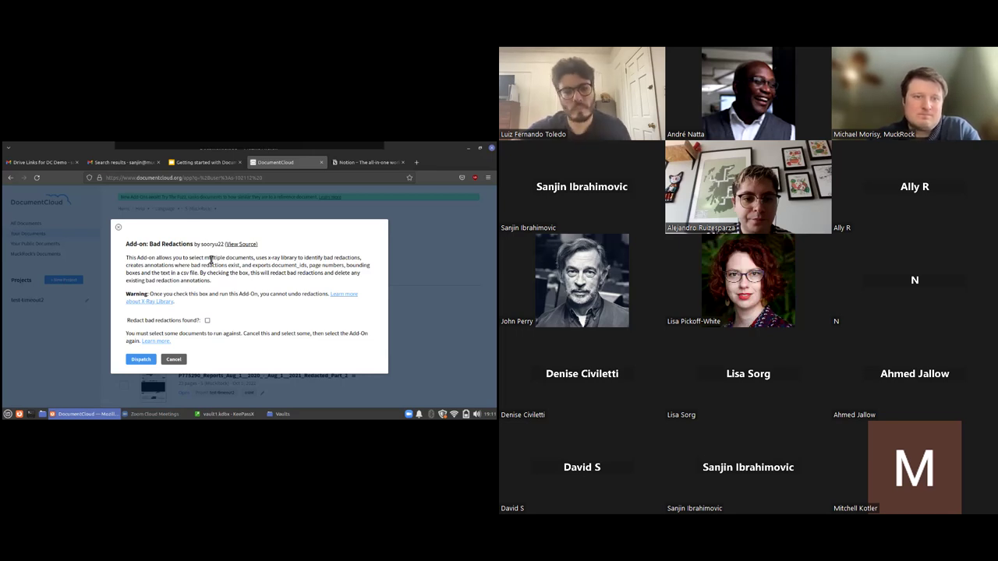
Close the Bad Redactions dialog and select the P775290 Aug 2020–Aug 2021 Redacted report
click(118, 227)
scroll(145, 336, down, 5)
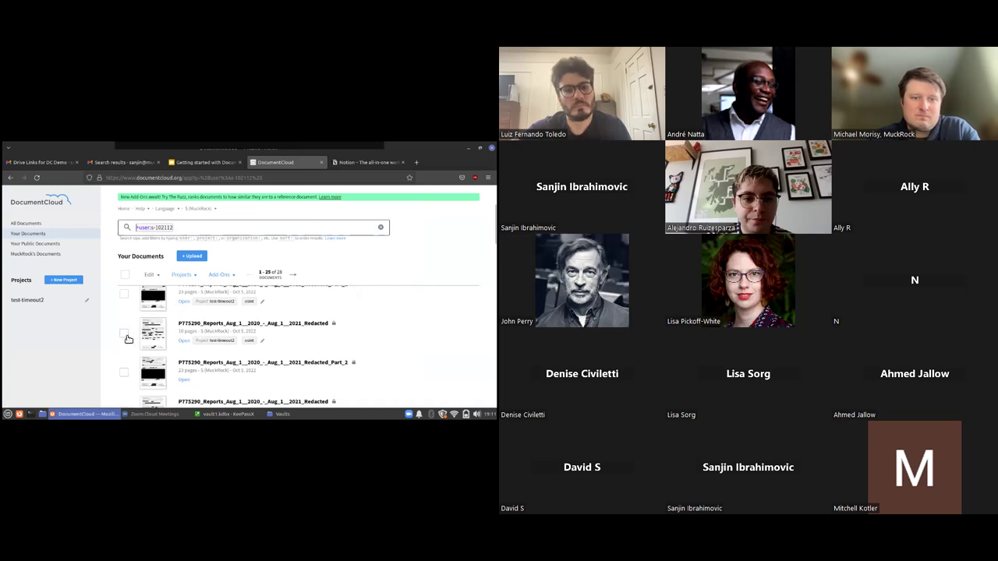
click(125, 334)
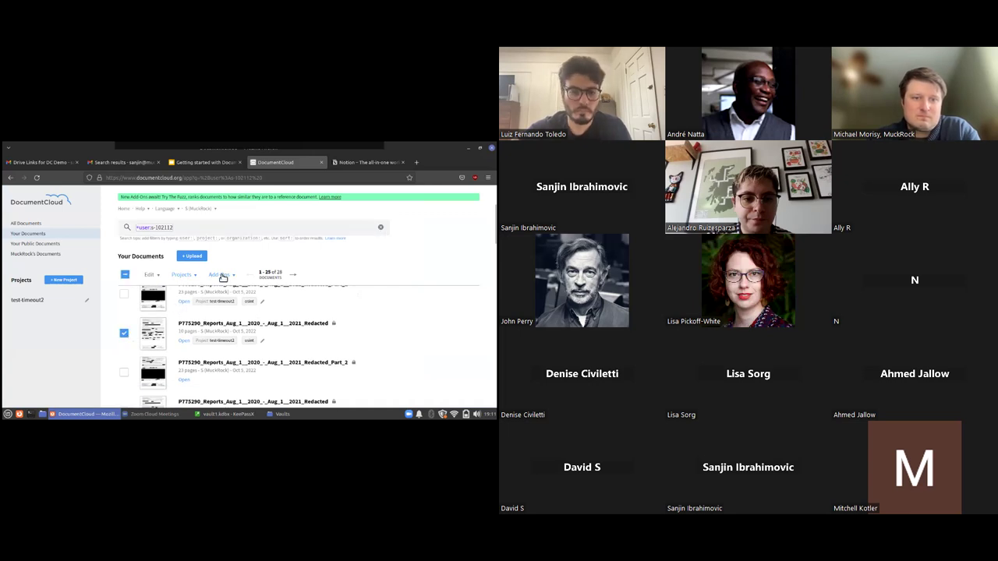
Dispatch Bad Redactions on the selected report, which finds 2 bad redactions
click(220, 274)
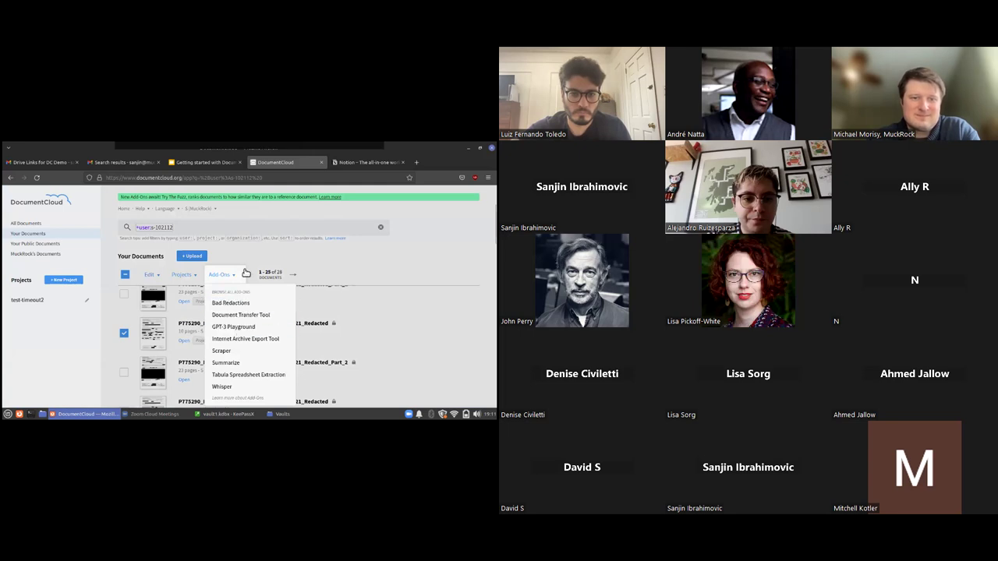
click(248, 259)
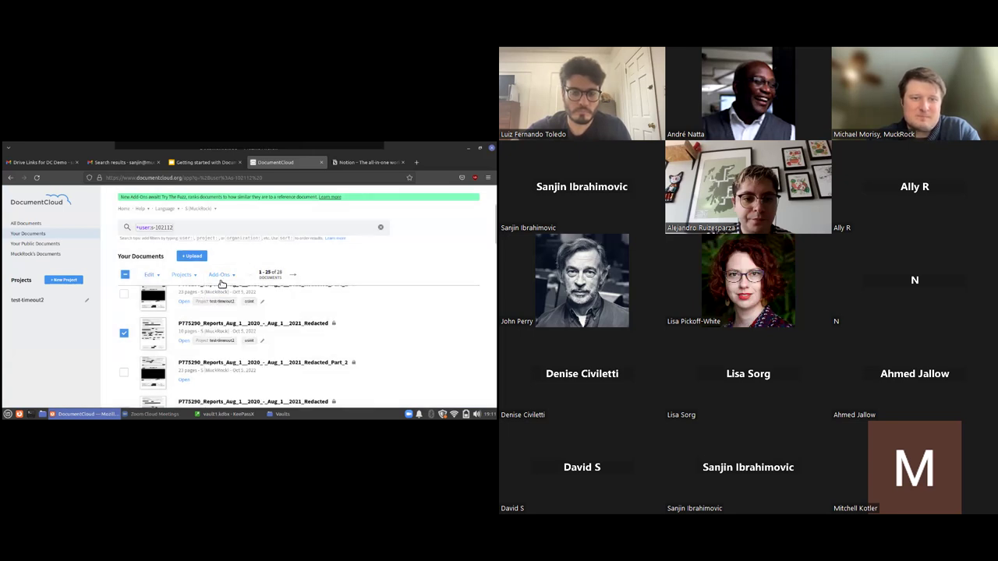
click(221, 275)
click(228, 303)
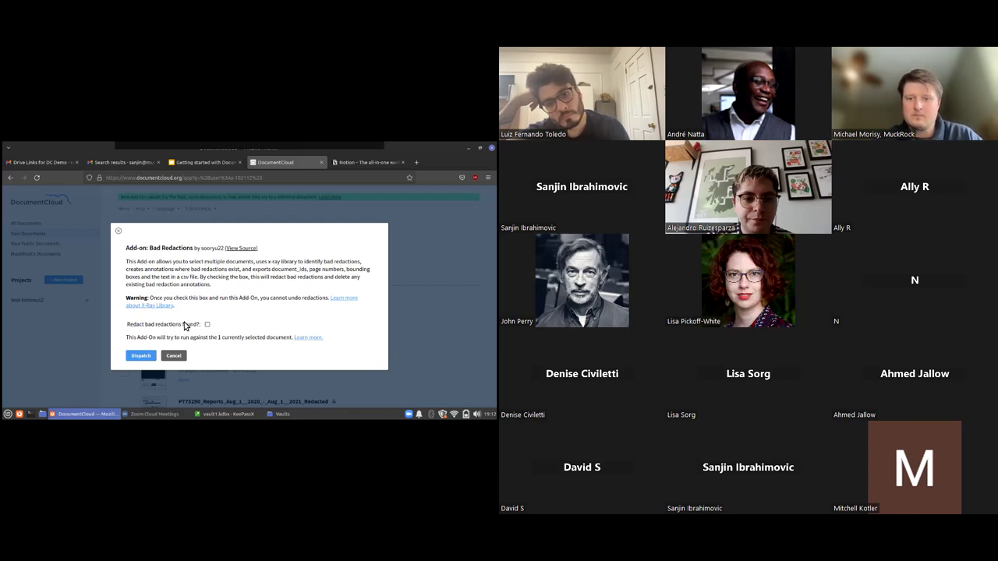
click(151, 356)
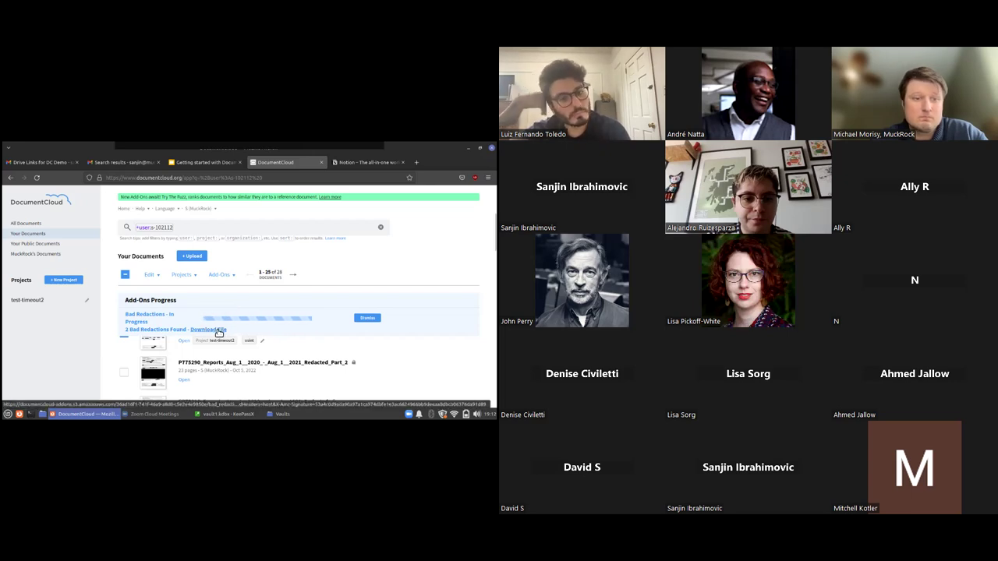
Download the results and open bad_redactions.csv in LibreOffice Calc with default import settings
click(218, 331)
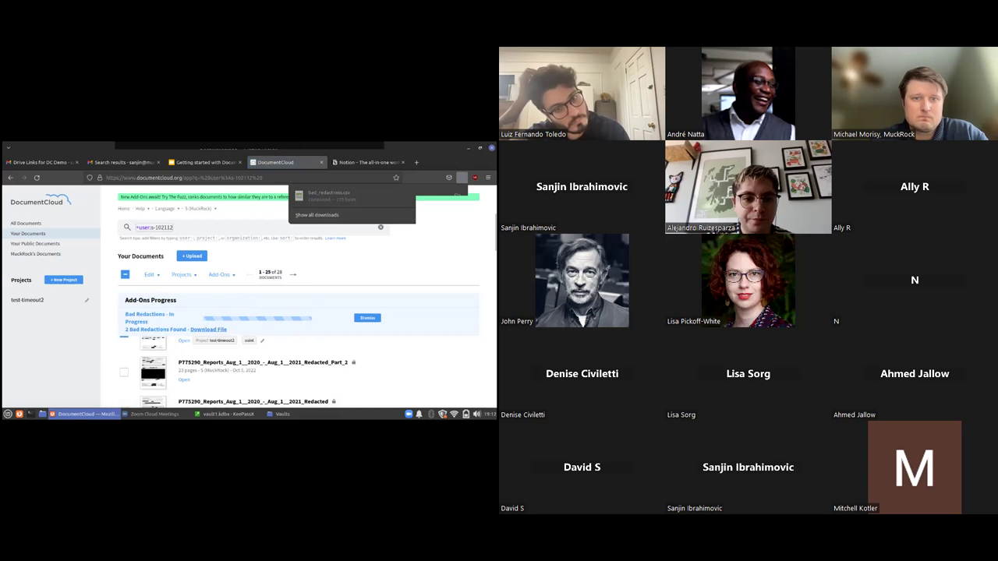
click(245, 297)
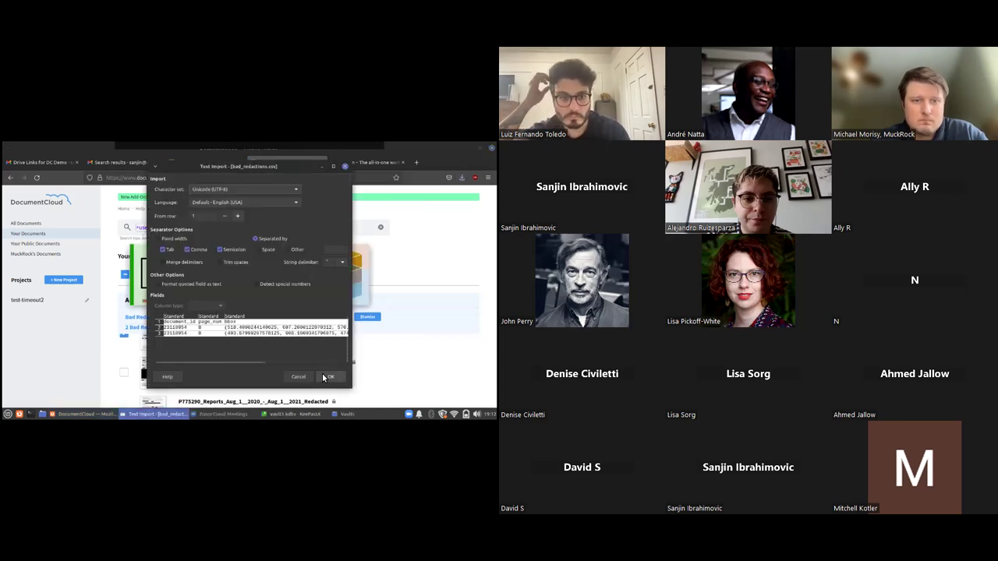
click(334, 379)
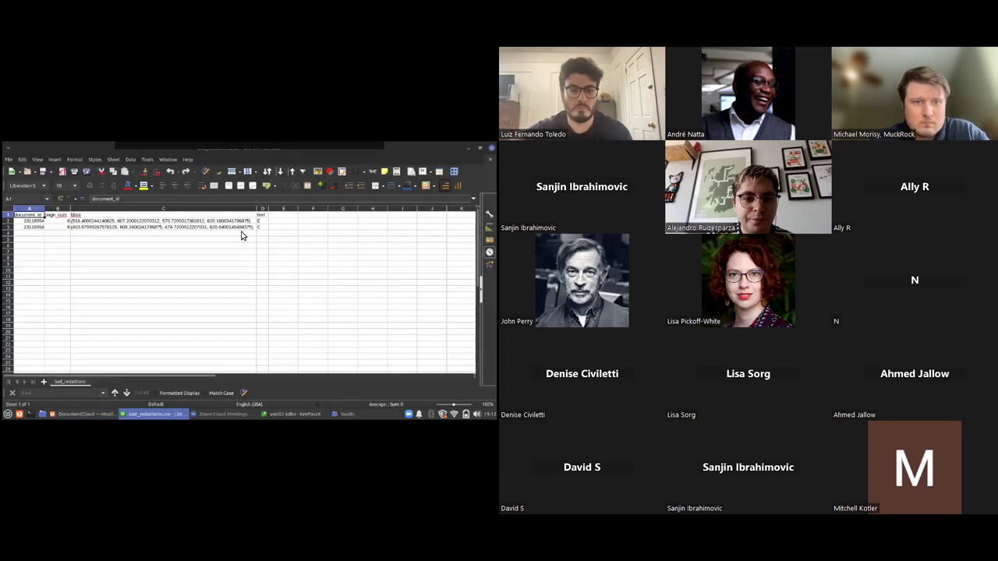
Inspect the page numbers and text of the two bad redactions found
click(68, 221)
click(67, 227)
click(260, 221)
click(262, 227)
click(260, 221)
click(264, 228)
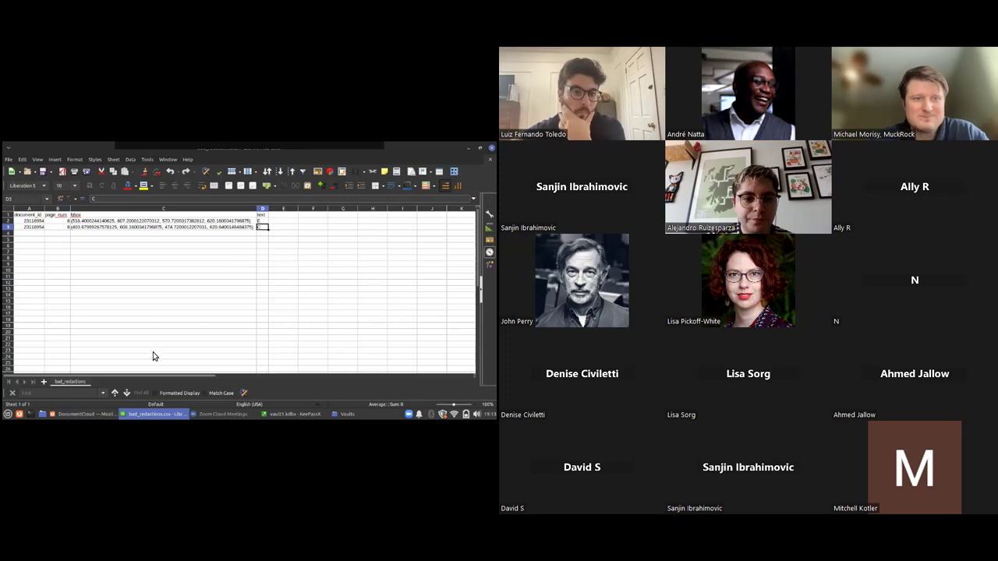
Open the redacted P775290 report, scroll through pages 7 and 8, then go back to Your Documents
click(103, 415)
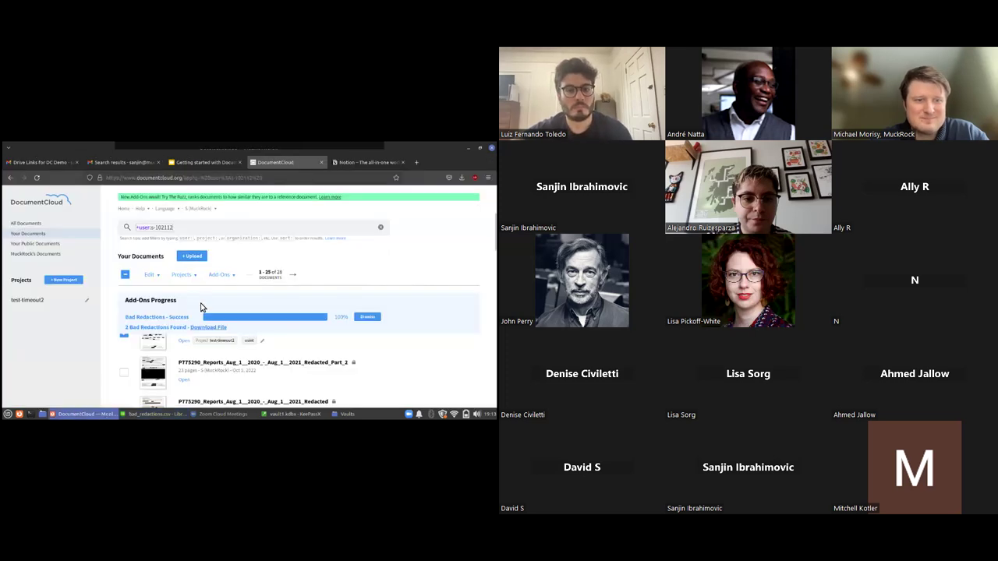
click(159, 343)
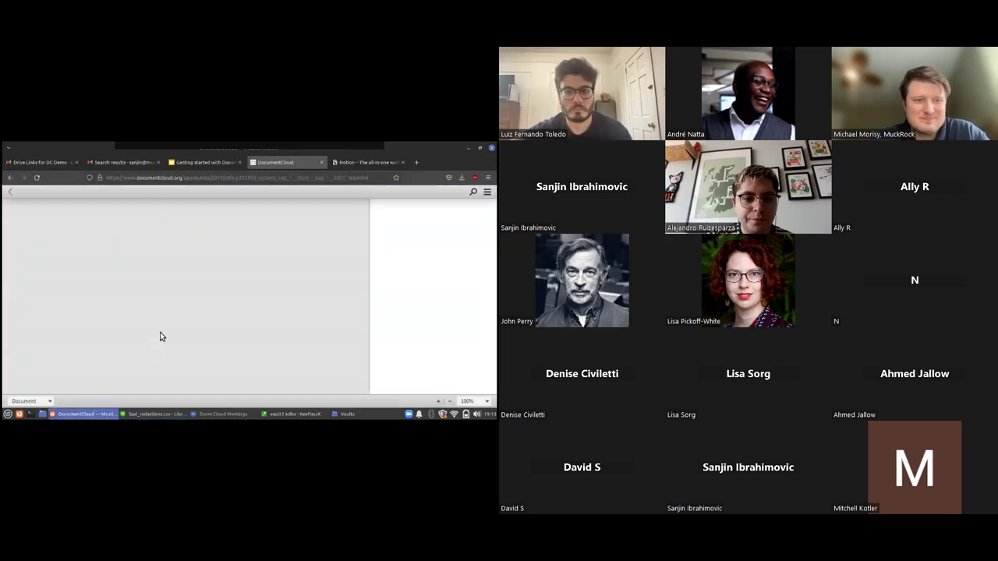
scroll(203, 288, down, 5)
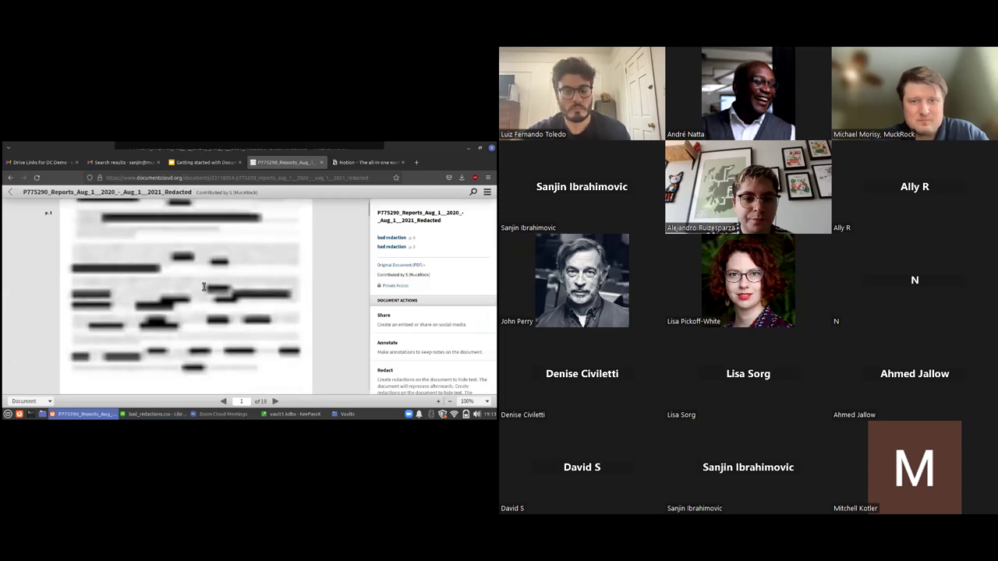
scroll(203, 289, down, 15)
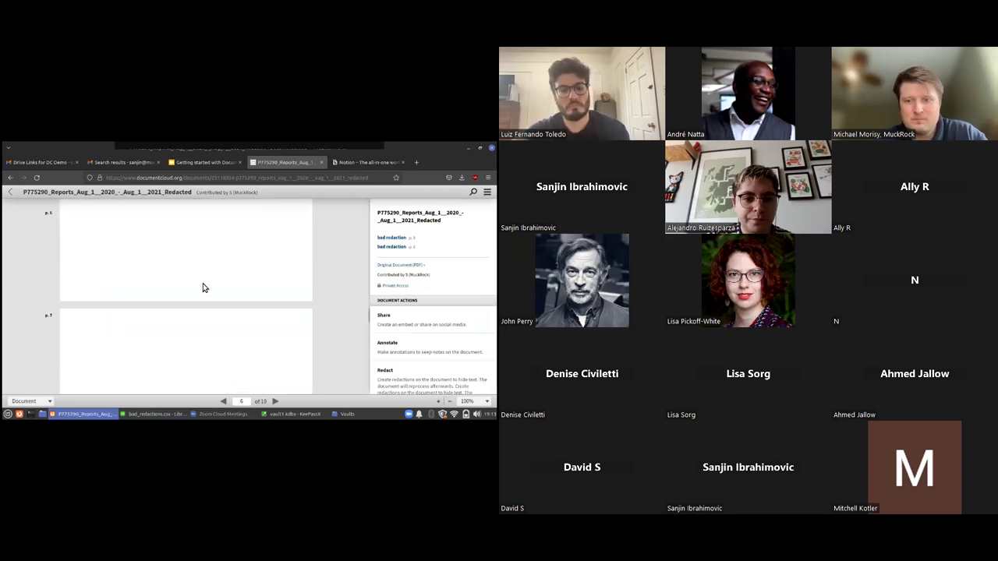
scroll(203, 288, down, 2)
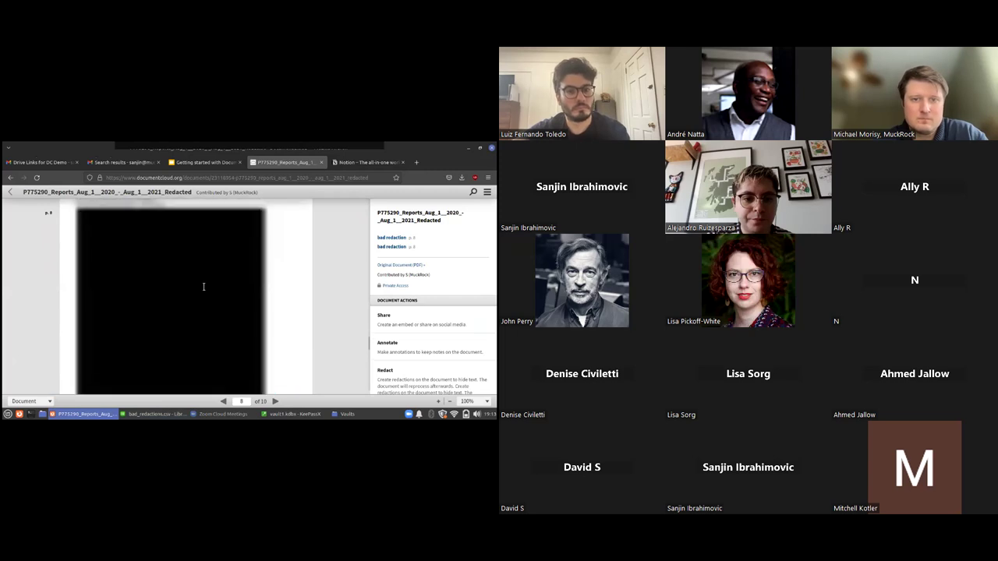
scroll(203, 285, down, 2)
scroll(203, 282, down, 2)
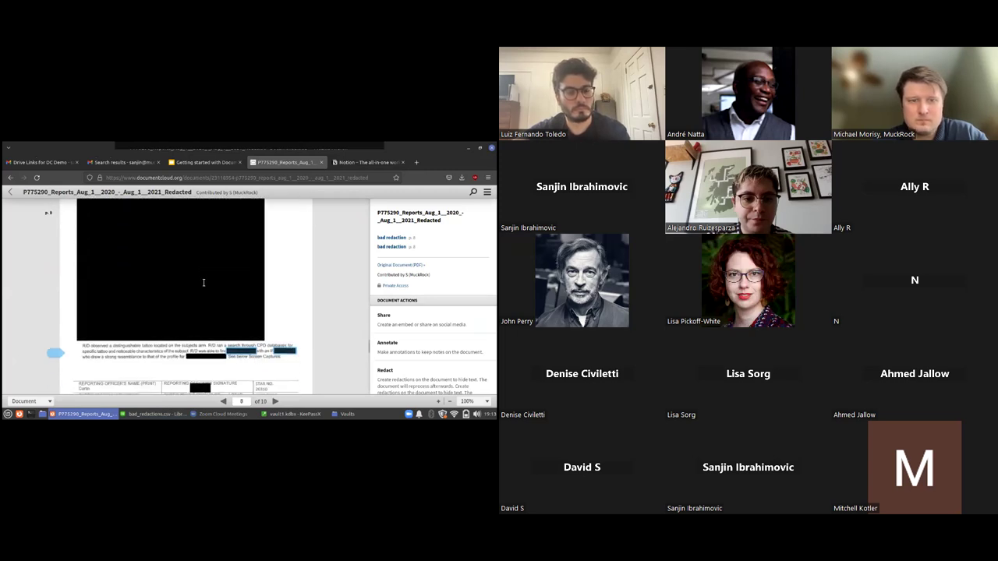
scroll(206, 351, down, 2)
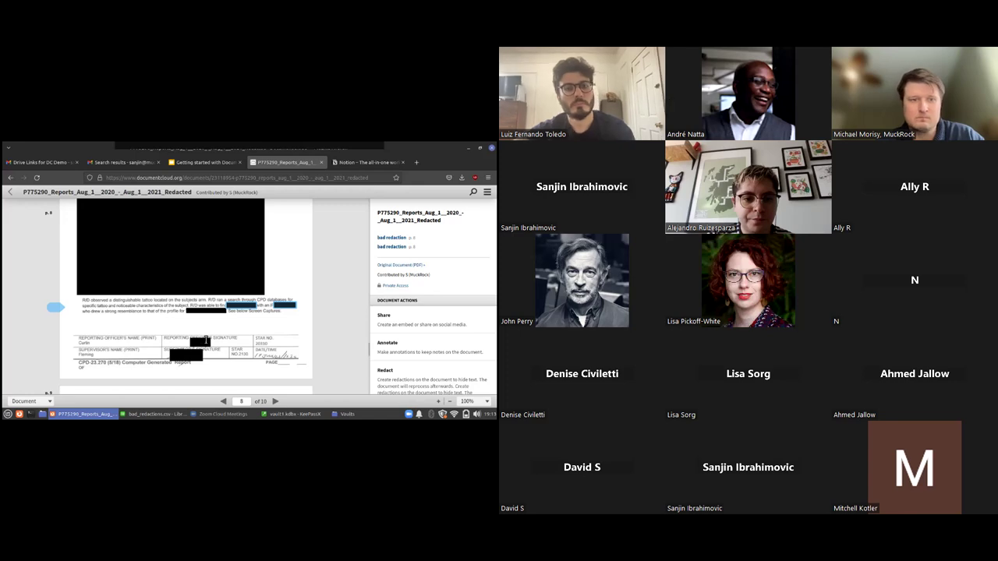
scroll(187, 304, down, 3)
scroll(72, 240, up, 4)
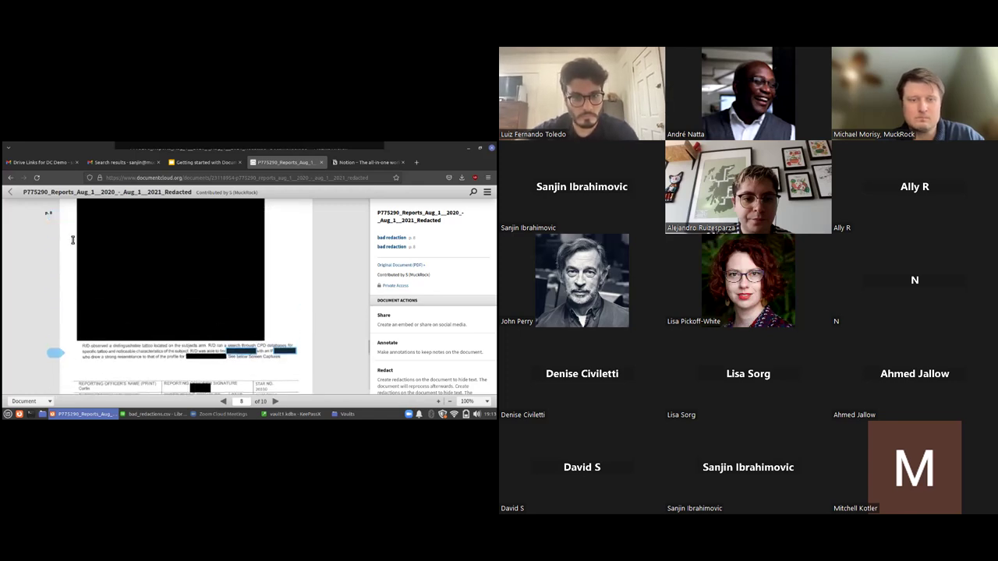
click(11, 192)
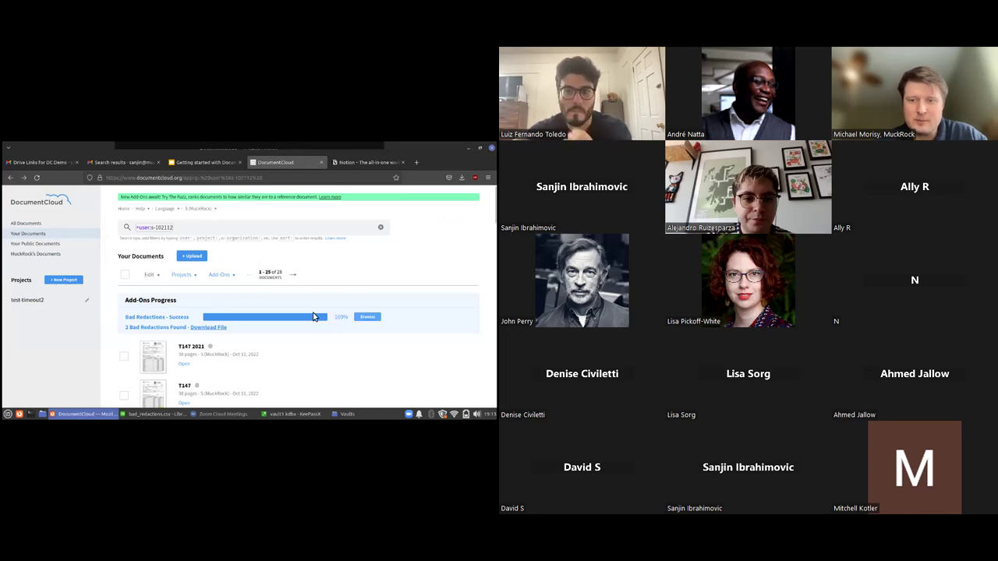
Dismiss the finished Bad Redactions progress panel on the documents list
click(367, 317)
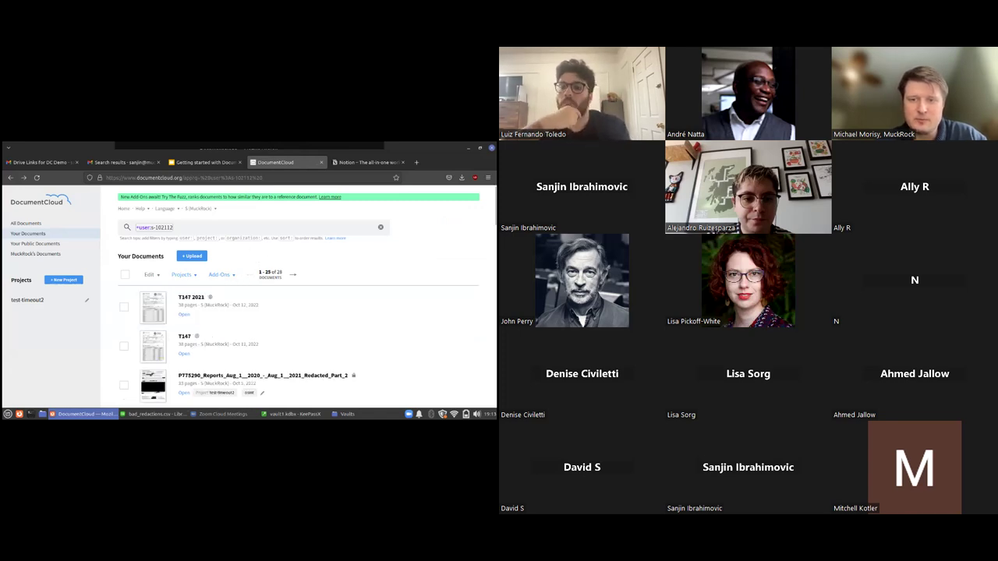
click(224, 414)
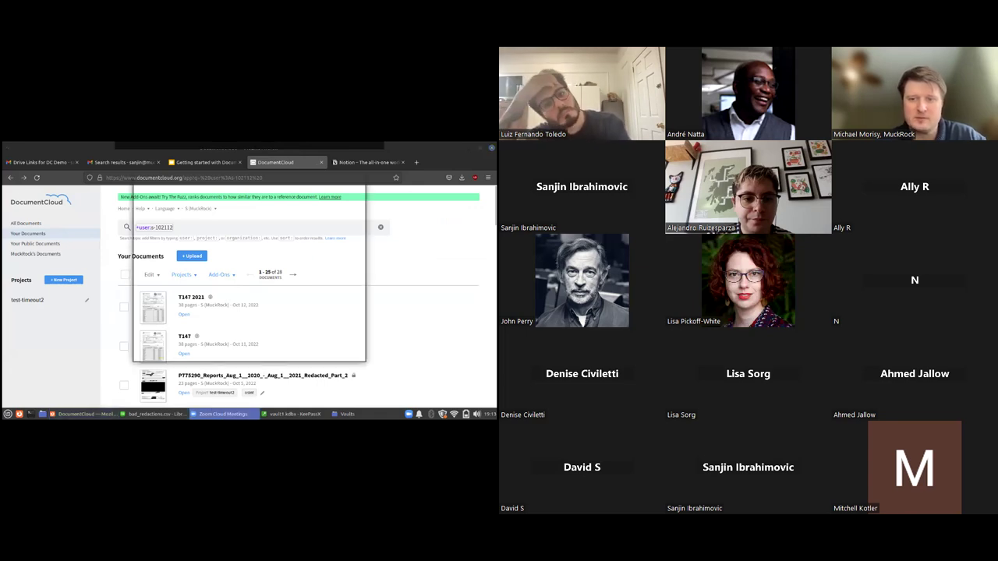
click(335, 189)
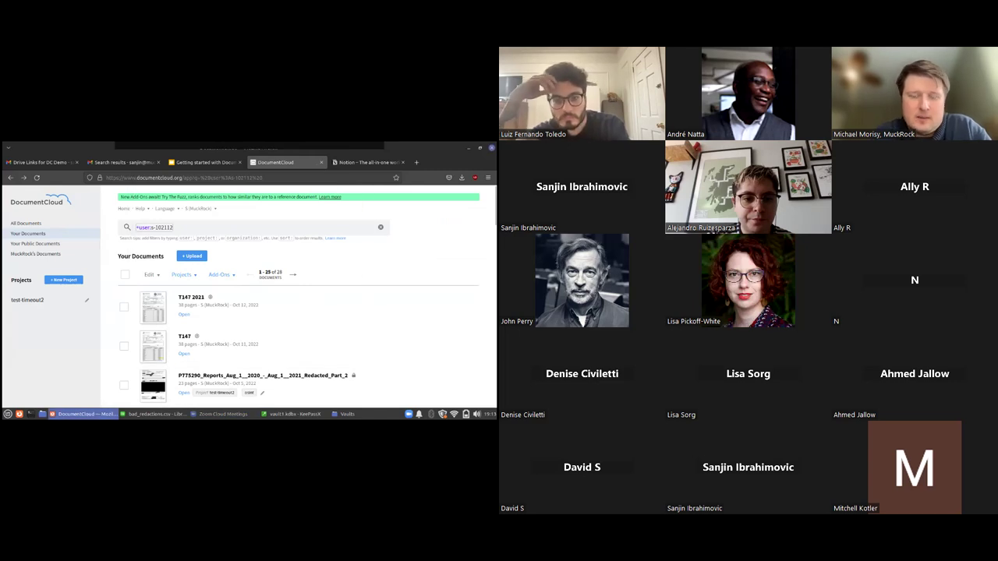
Open the Zoom meeting chat, then return to the DocumentCloud search box
key(alt+Tab)
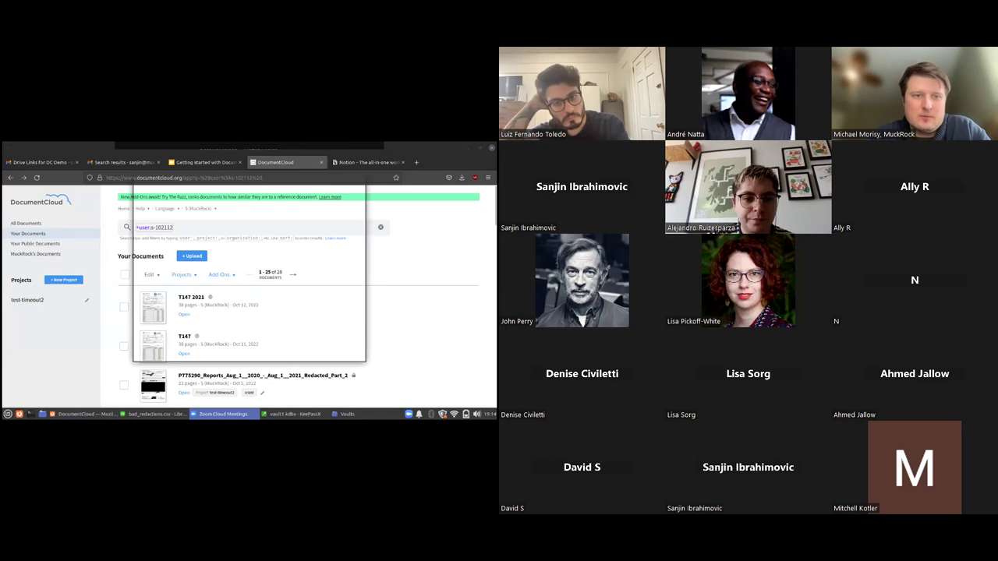
click(340, 187)
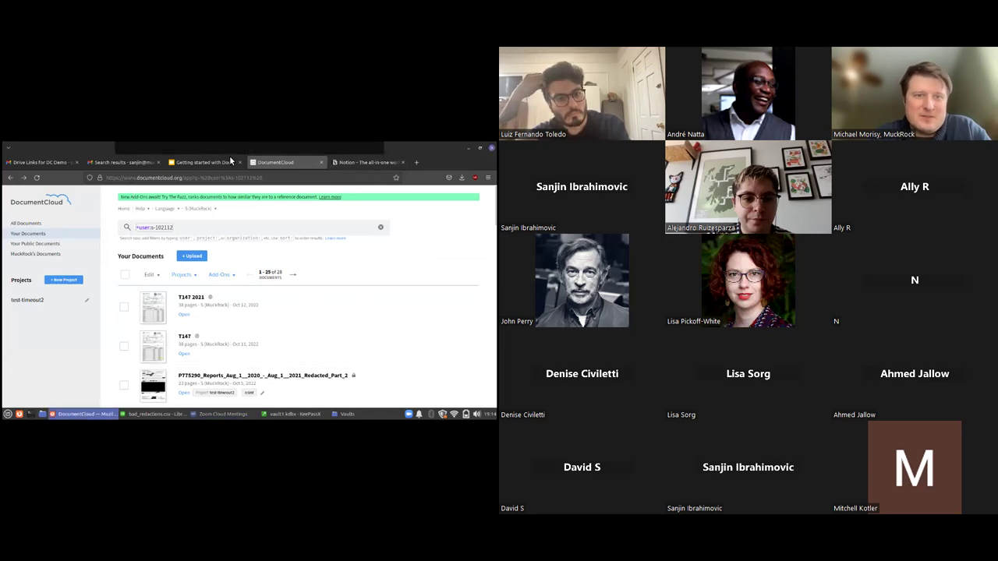
click(395, 155)
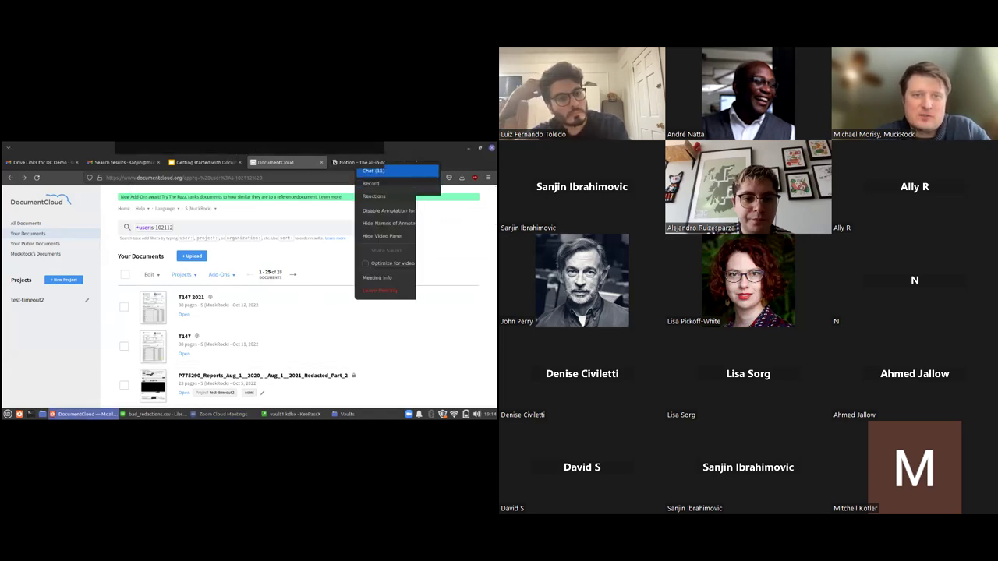
click(398, 183)
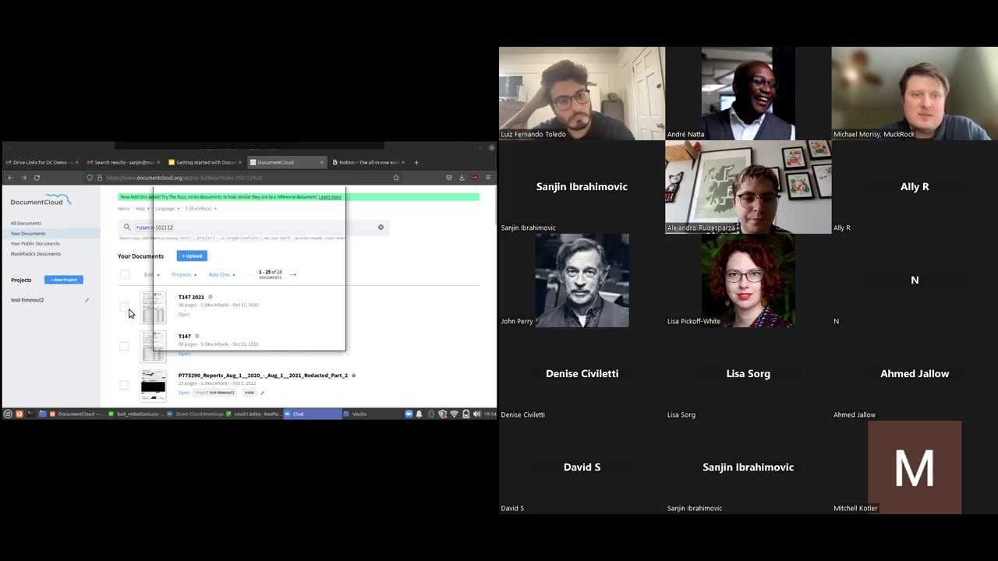
click(84, 337)
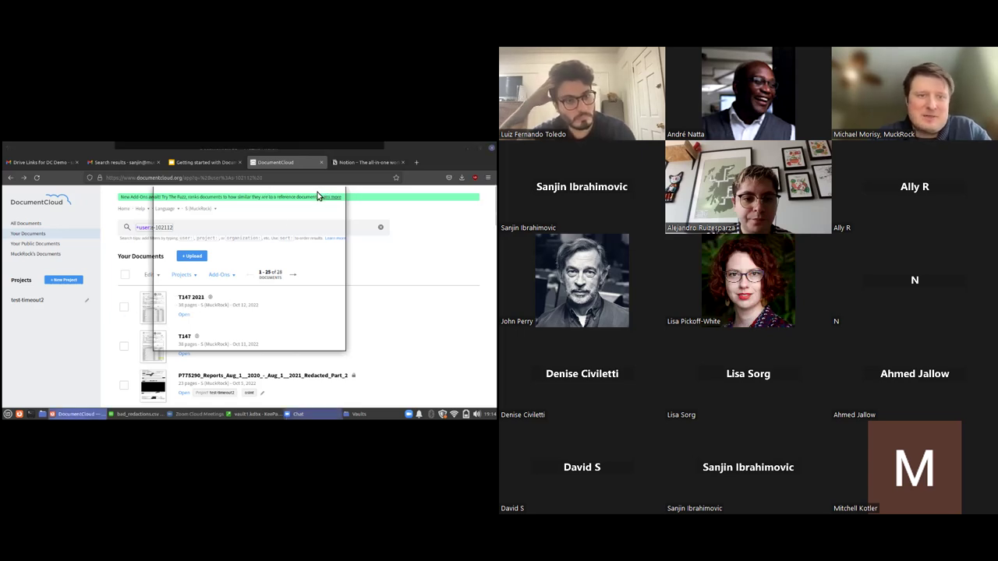
click(271, 226)
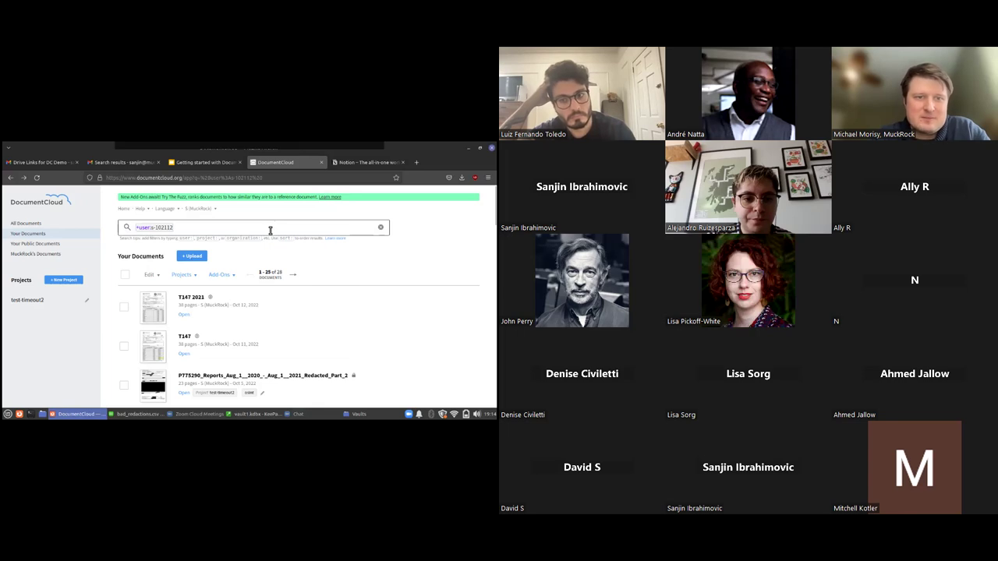
Replace the search with the pasted query id:23115962 and run it
key(BackSpace)
key(BackSpace)
key(BackSpace)
key(BackSpace)
key(BackSpace)
key(BackSpace)
key(BackSpace)
key(BackSpace)
key(BackSpace)
key(BackSpace)
key(BackSpace)
key(BackSpace)
key(BackSpace)
key(BackSpace)
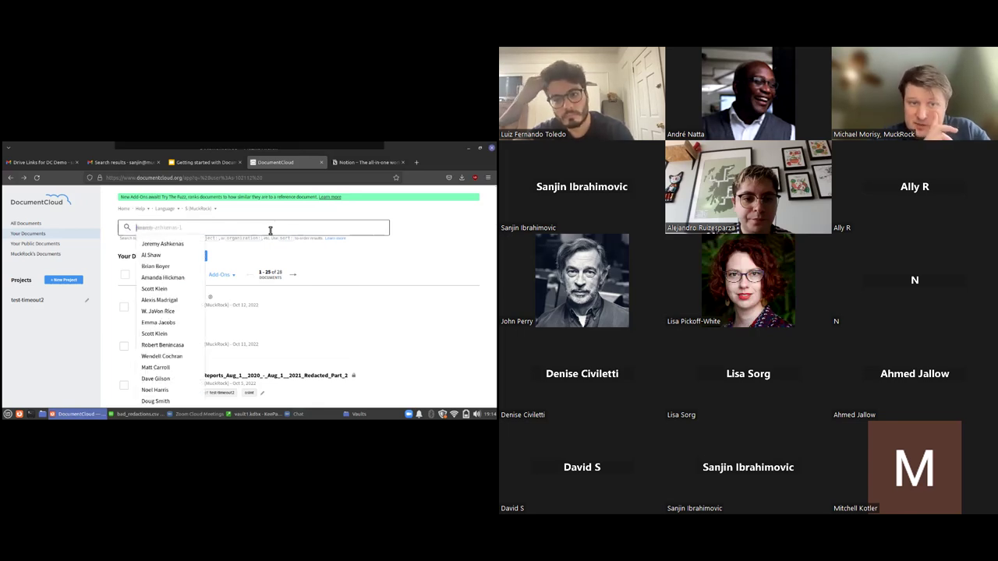
right_click(271, 230)
click(290, 272)
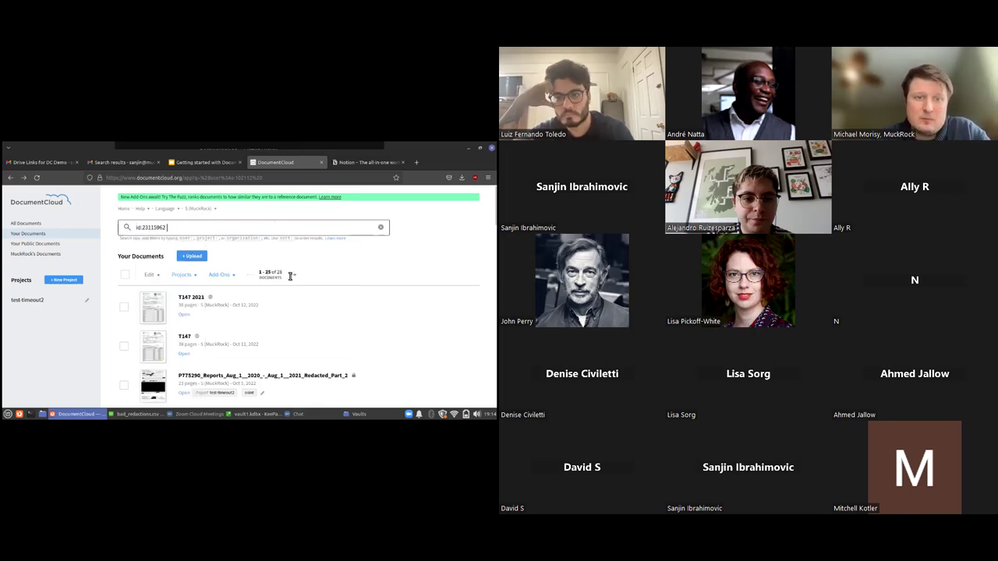
key(Return)
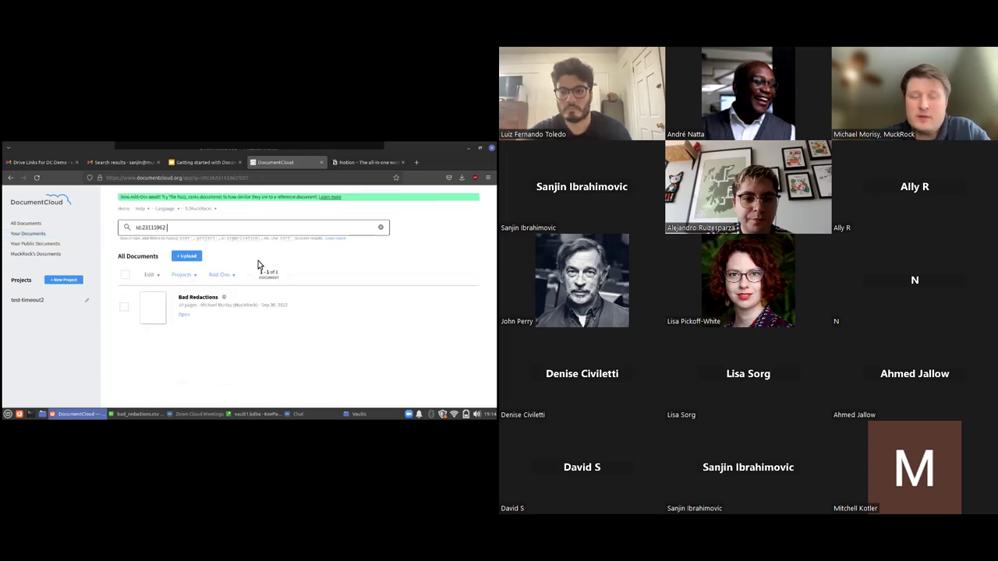
Select the Bad Redactions document and dispatch the Bad Redactions add-on on it
click(124, 306)
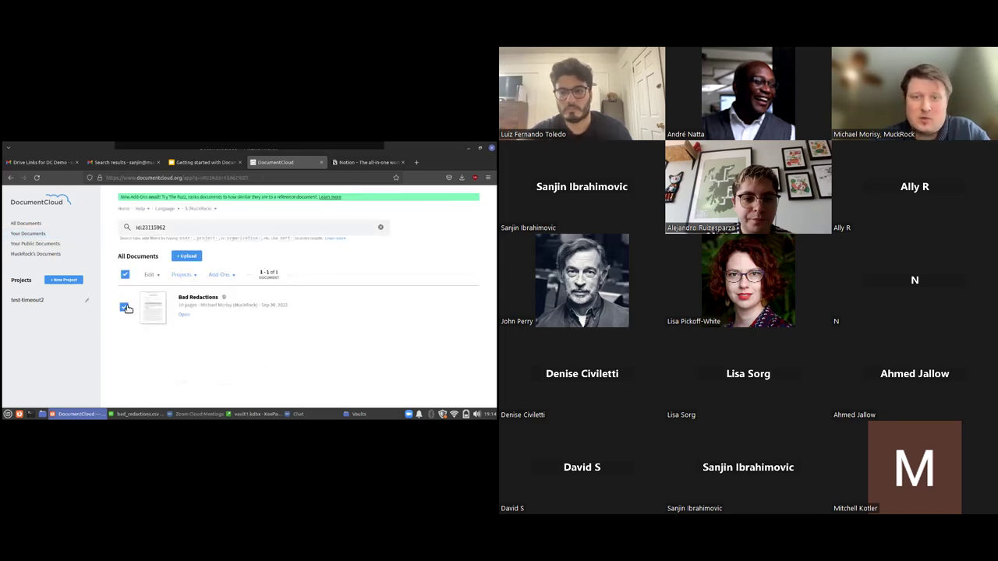
click(227, 278)
click(245, 301)
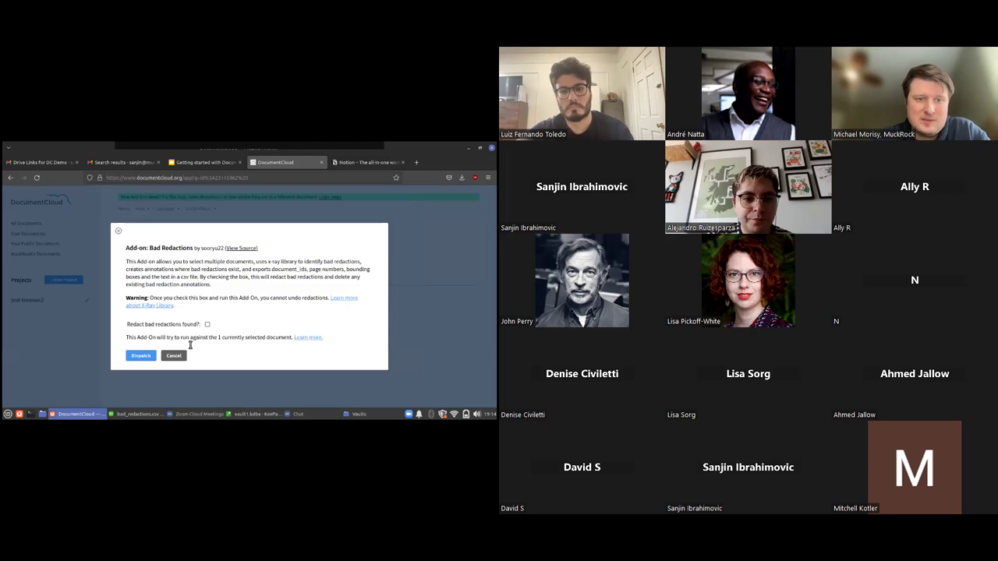
click(145, 357)
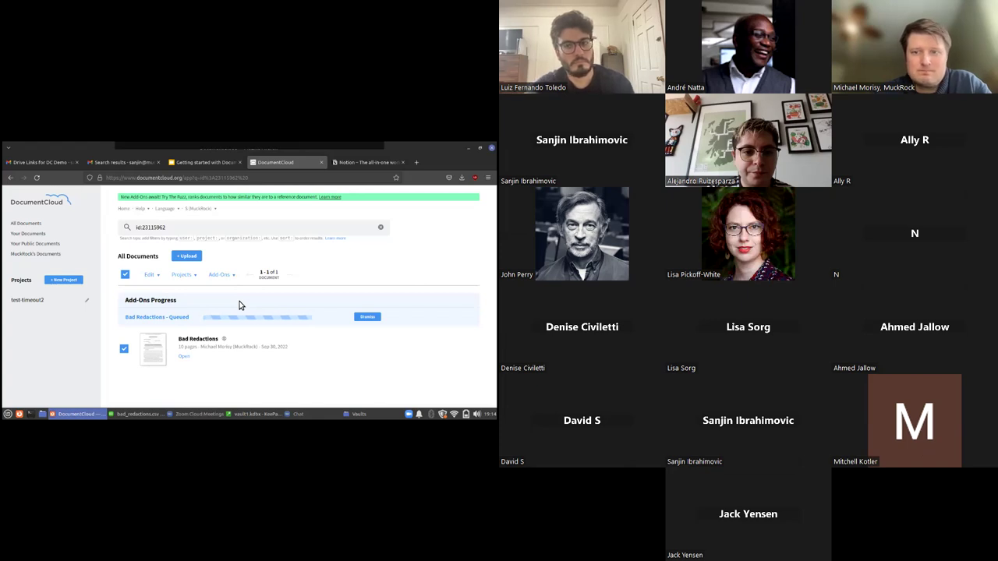
Switch to a user: search listing another user's documents and select IDOC Director Letter to OAG 3
click(234, 277)
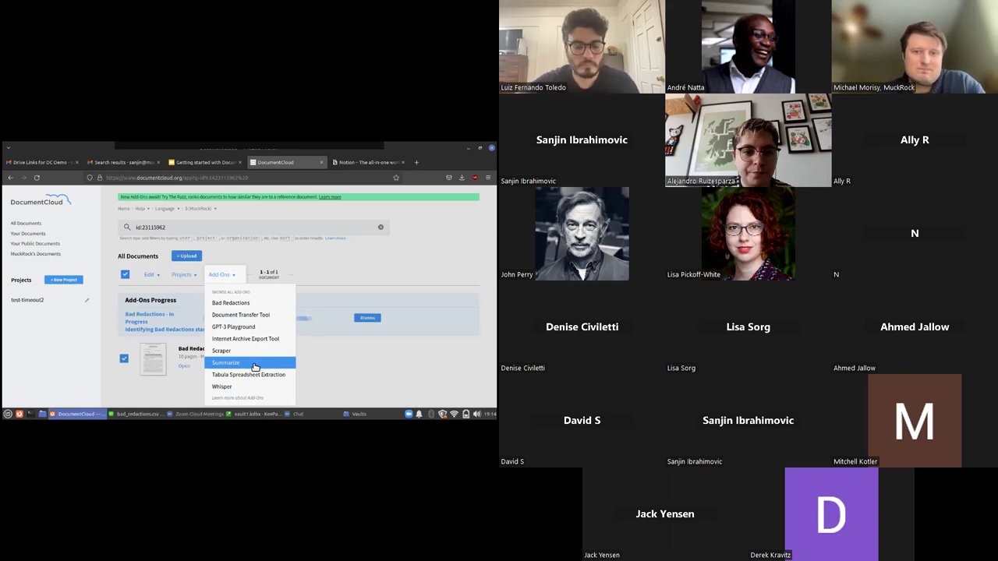
click(226, 228)
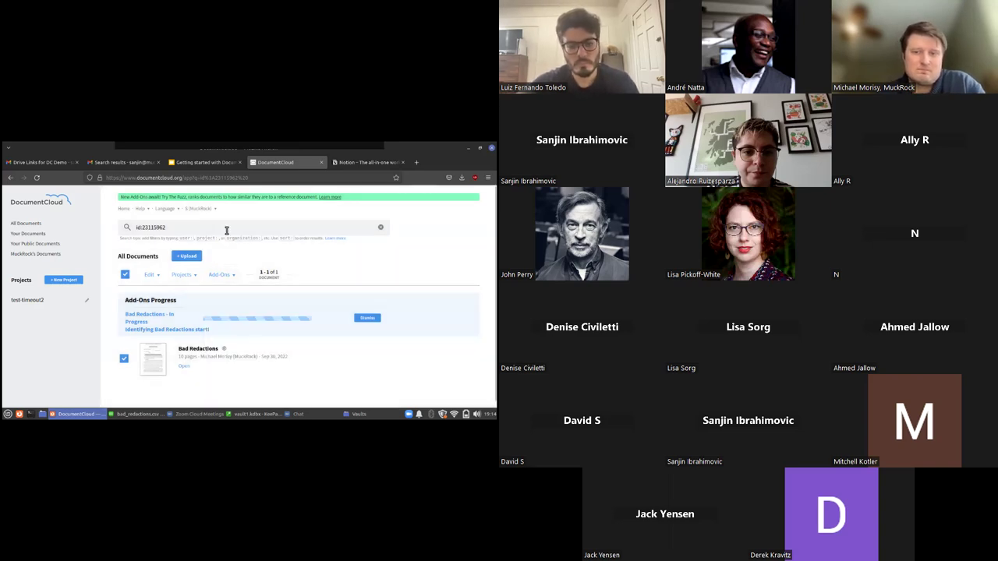
double_click(229, 232)
key(ctrl+a)
key(BackSpace)
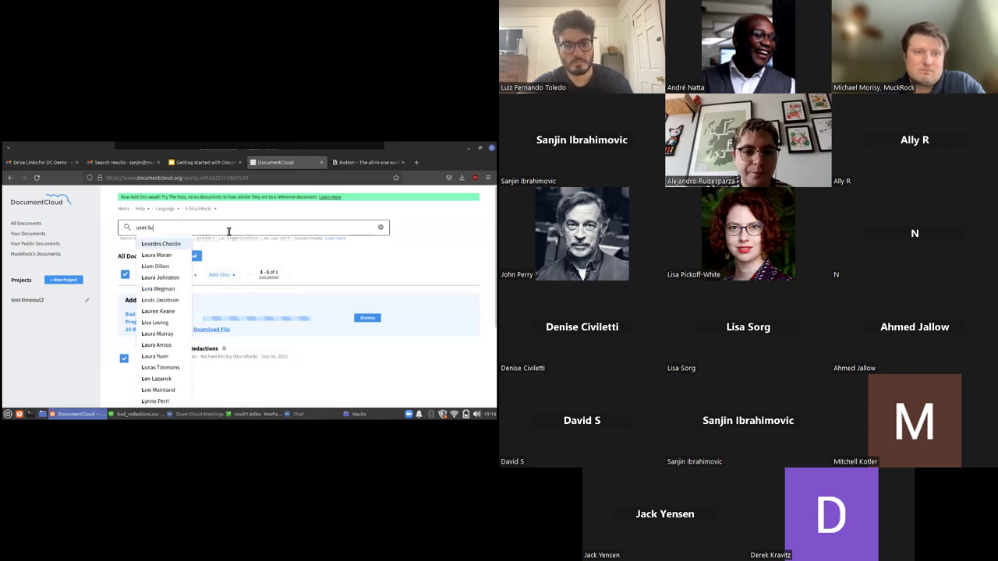
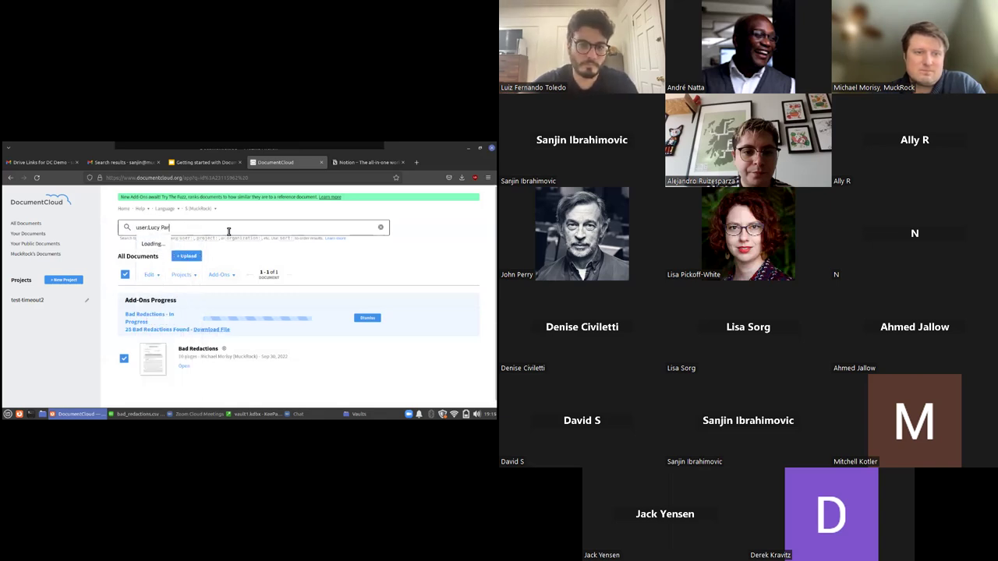
click(160, 244)
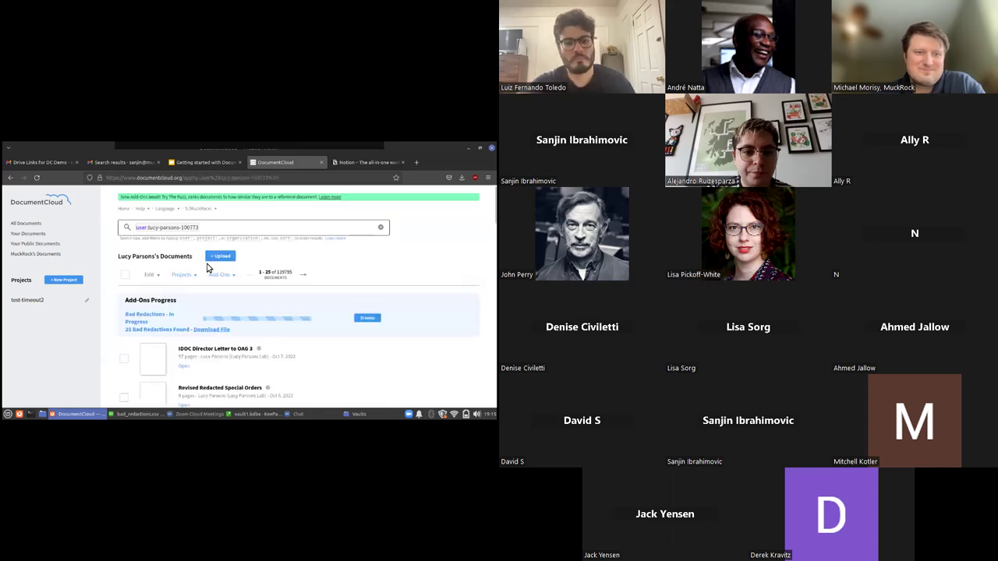
click(123, 356)
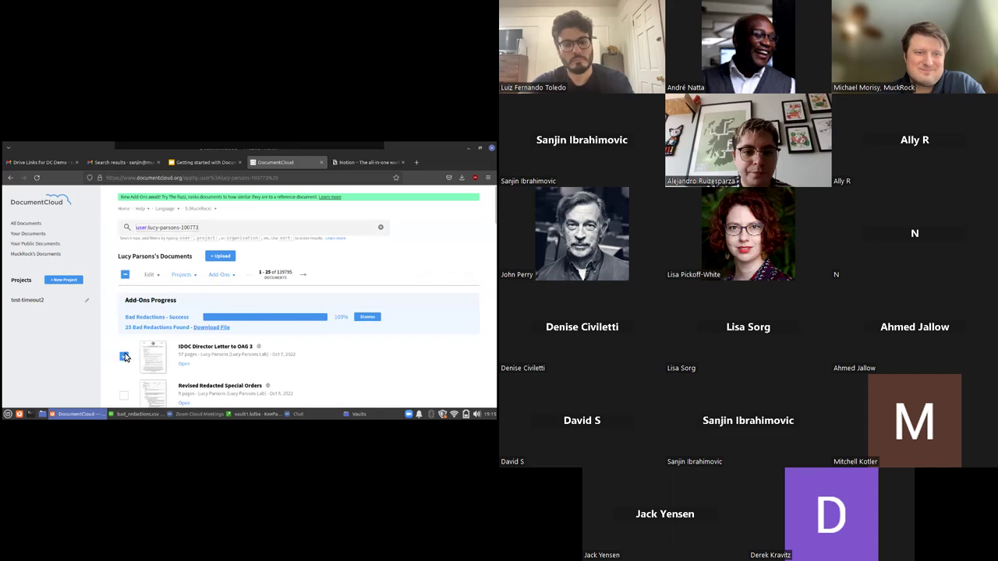
Download the Bad Redactions results and open bad_redactions(1).csv in LibreOffice Calc
click(228, 330)
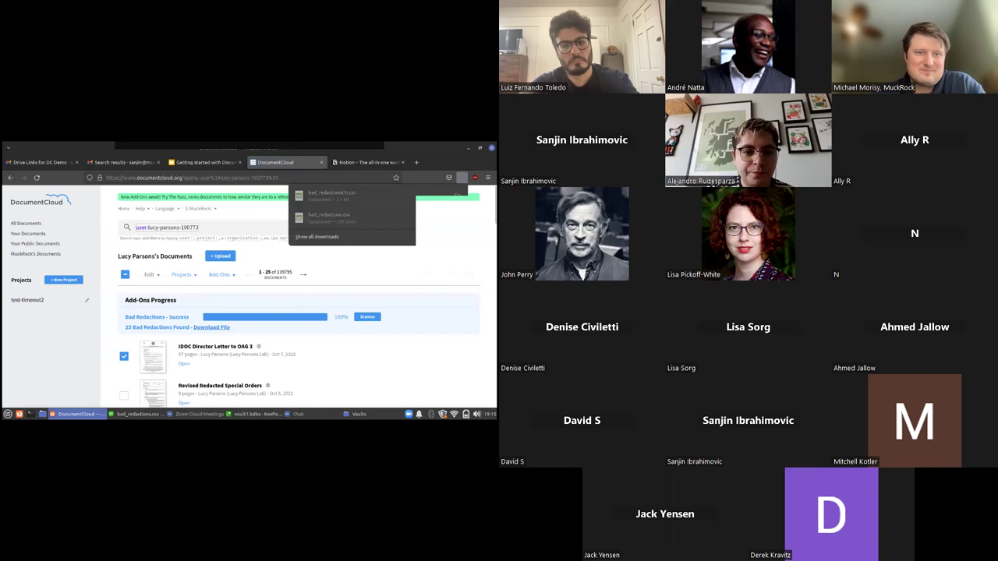
click(324, 196)
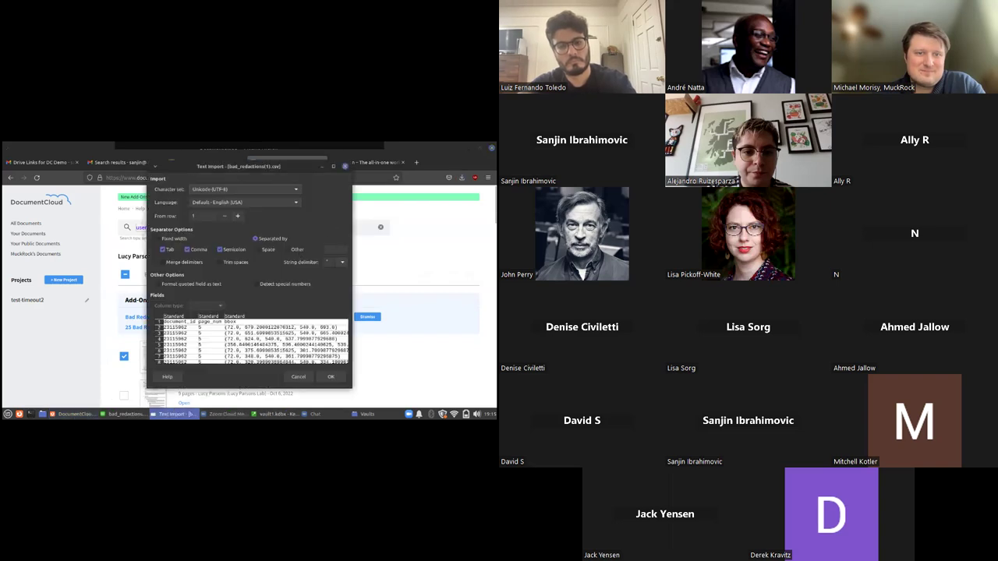
click(331, 376)
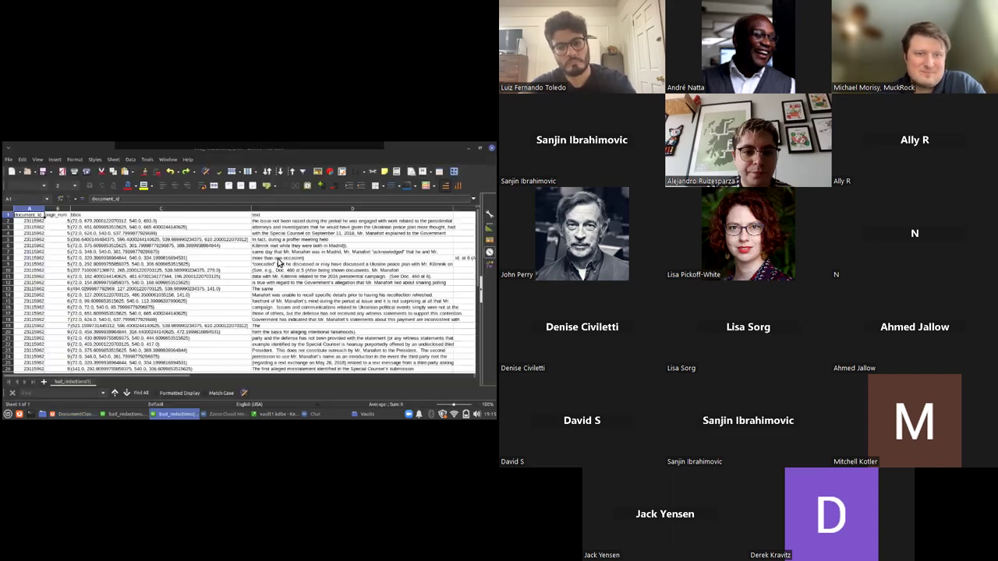
Review the redacted text, coordinates and page numbers down column D, then return to DocumentCloud
click(269, 222)
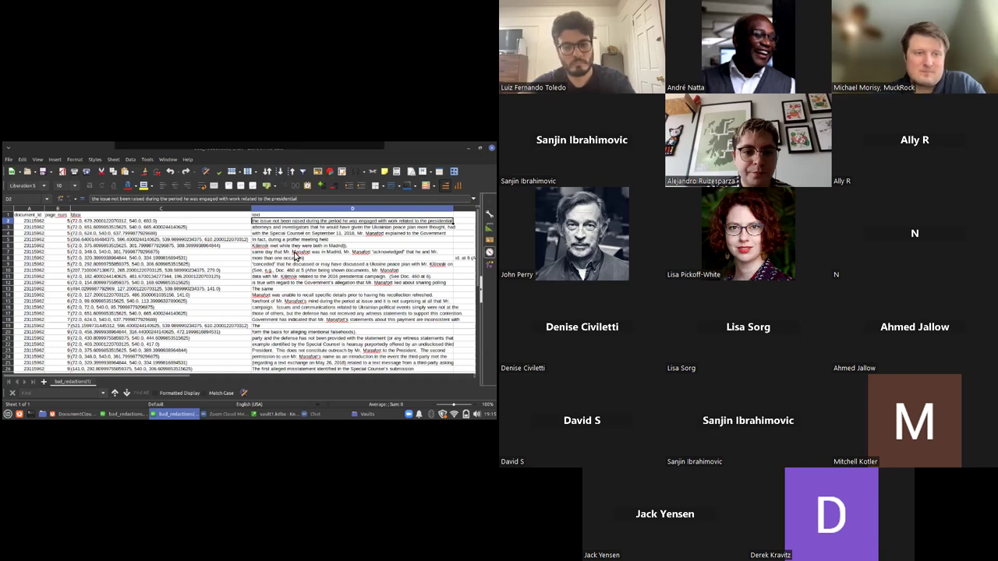
click(170, 224)
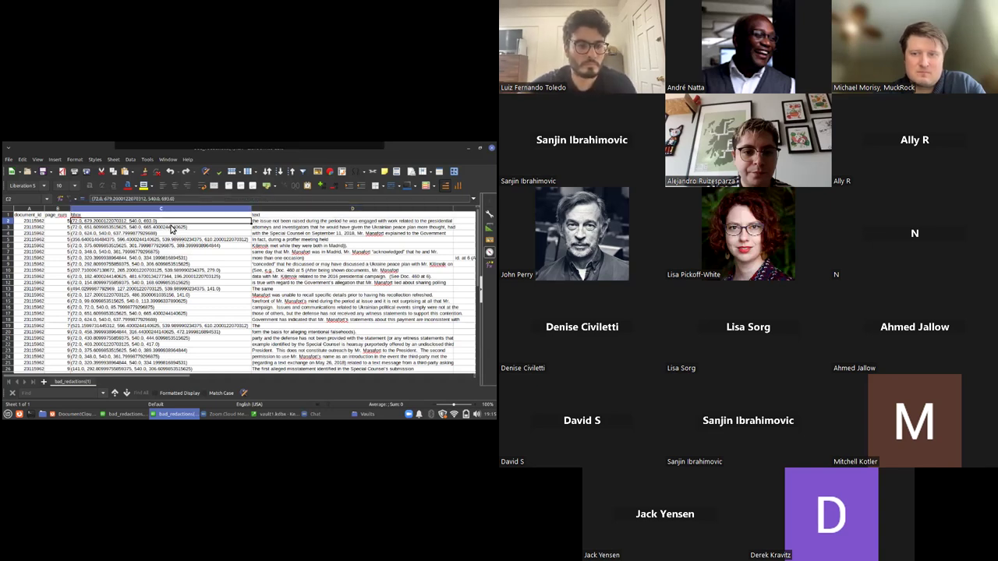
click(68, 241)
click(304, 223)
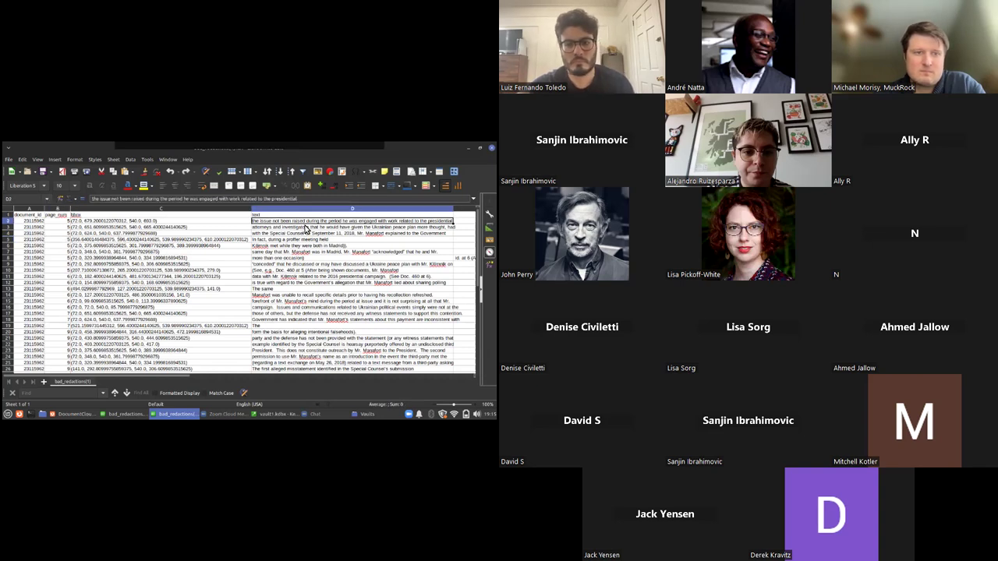
key(Down)
key(Down)
key(Down)
key(Down)
key(Down)
key(Down)
key(Down)
key(Down)
key(Down)
key(Down)
key(Down)
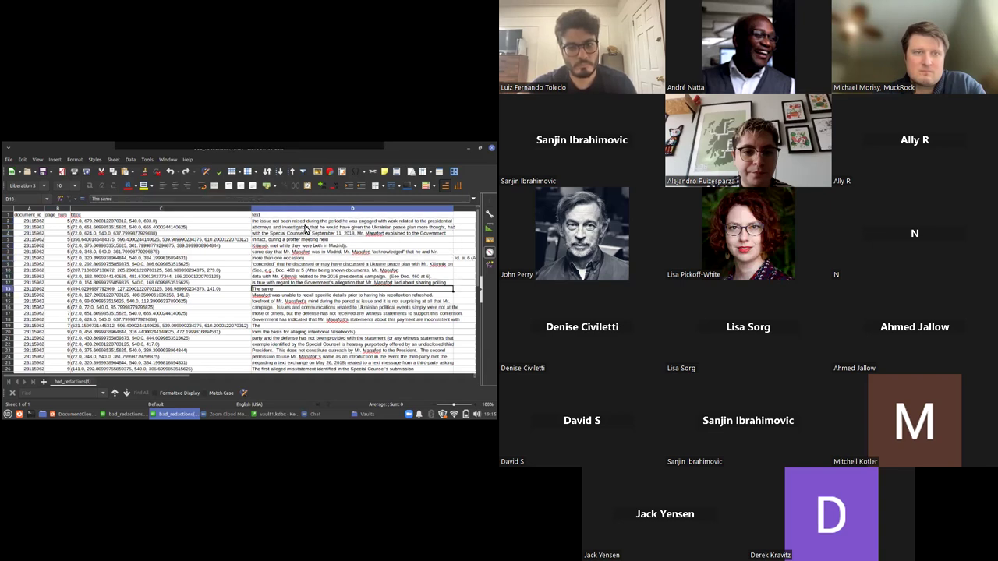
key(Down)
key(Down)
key(Down)
key(Down)
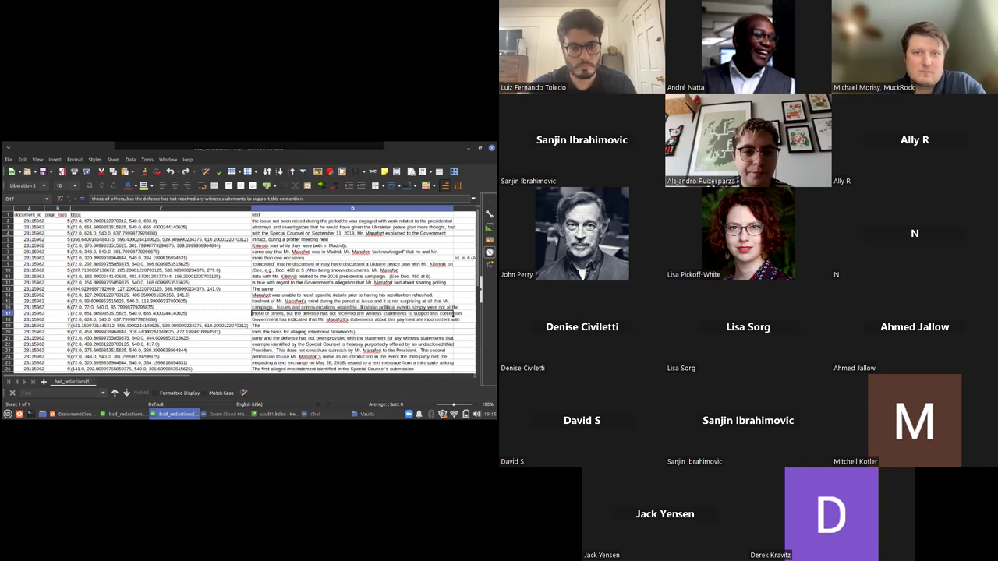
key(Down)
key(Down)
key(Down)
key(Down)
key(Down)
key(Down)
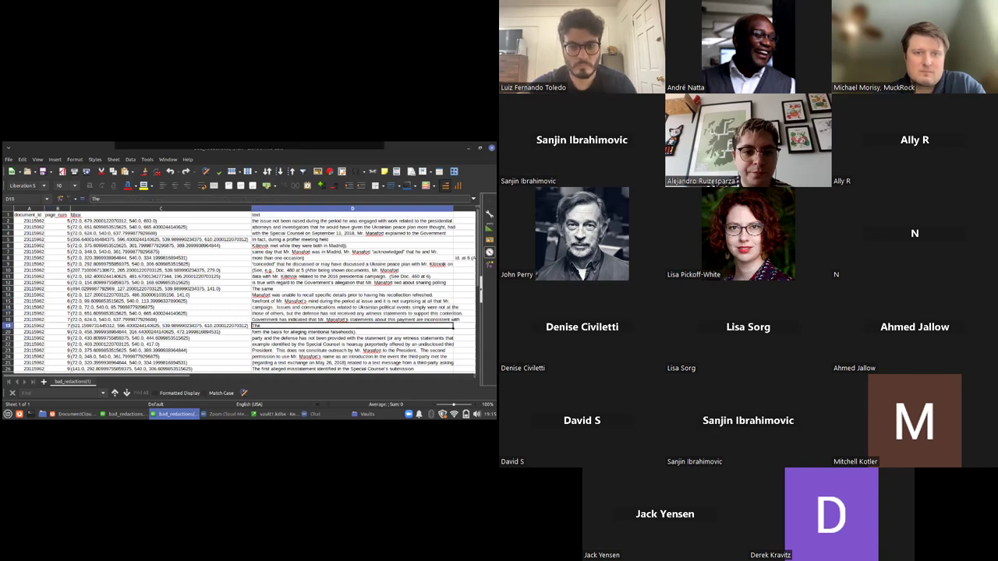
key(alt+Tab)
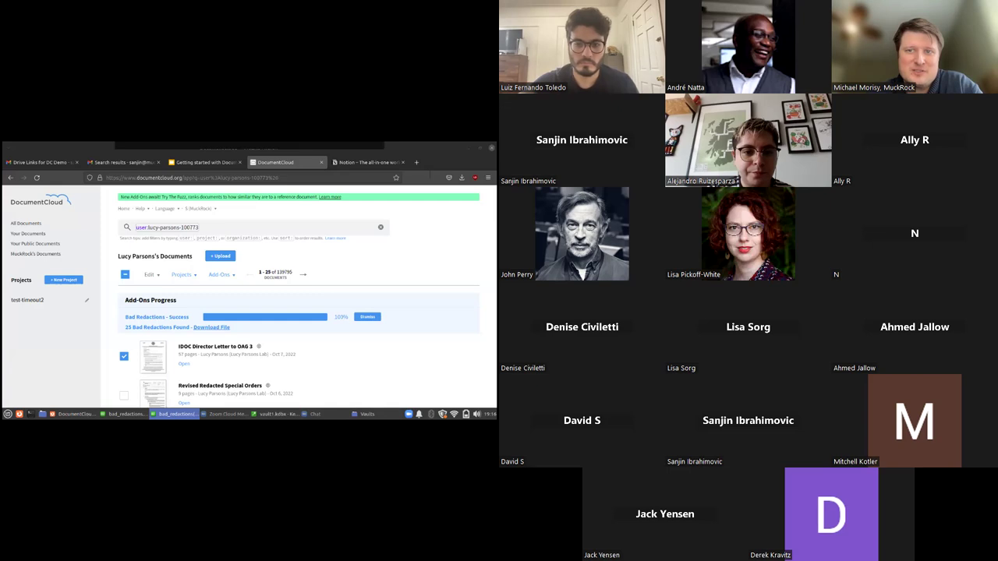
Dismiss the finished Bad Redactions report from the Add-Ons Progress panel
click(367, 316)
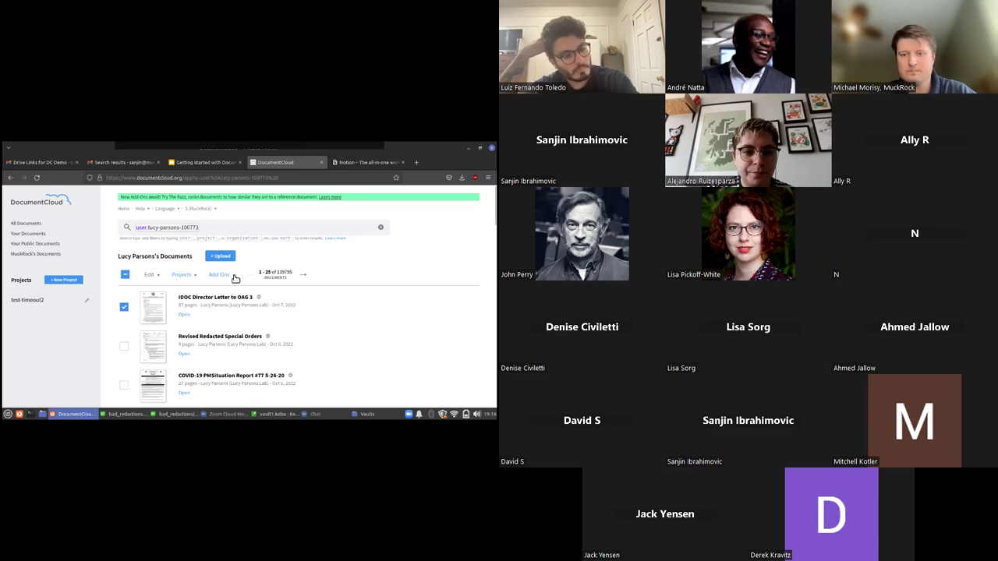
Dispatch the Summarize add-on with the report name 'IDOC OAG'
click(232, 276)
click(232, 363)
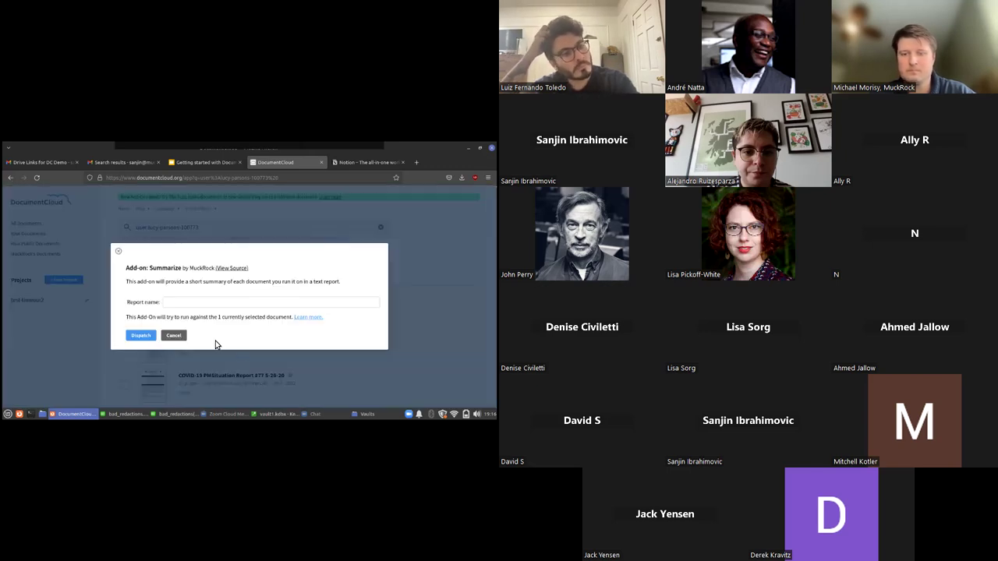
click(194, 304)
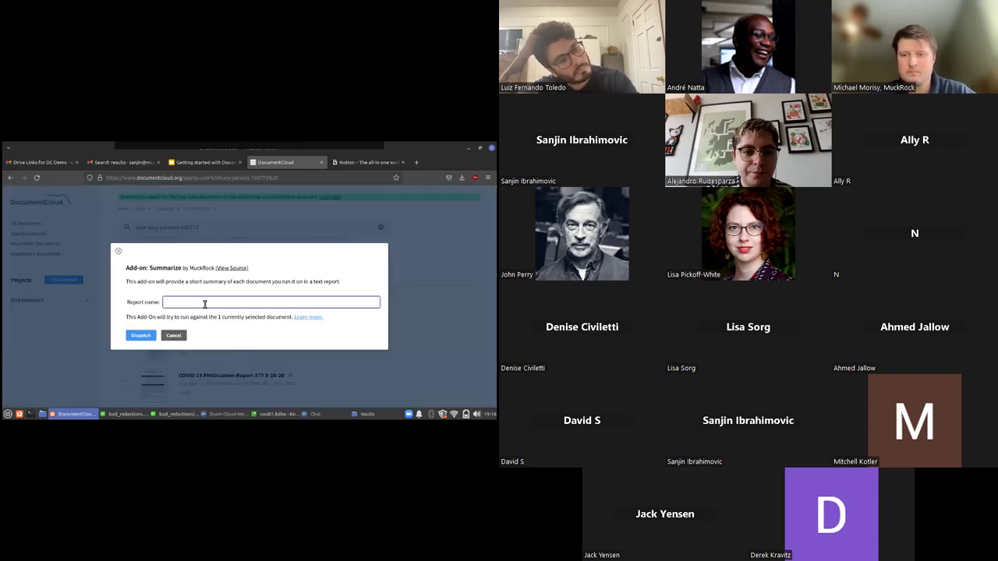
text(IDOC OAG)
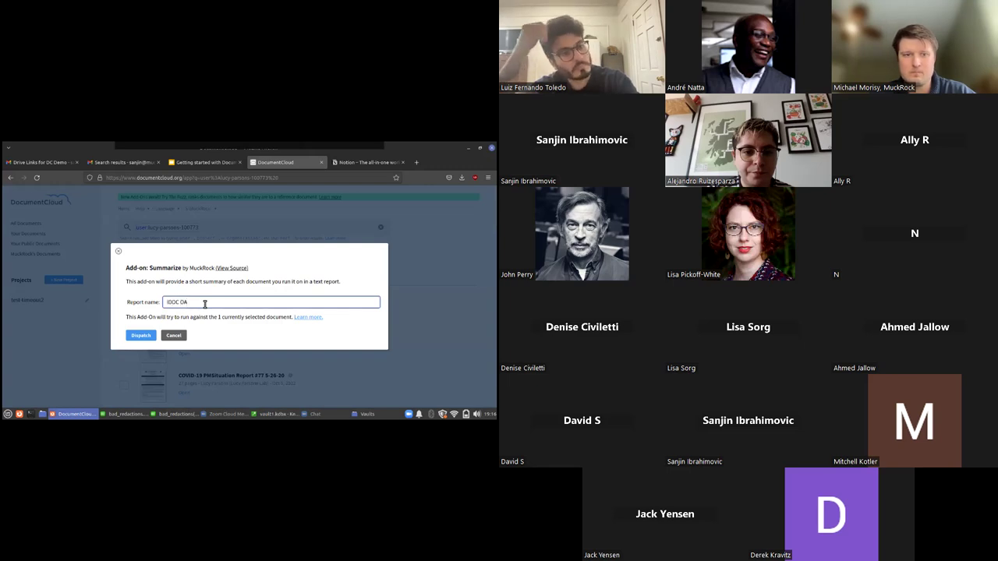
click(143, 339)
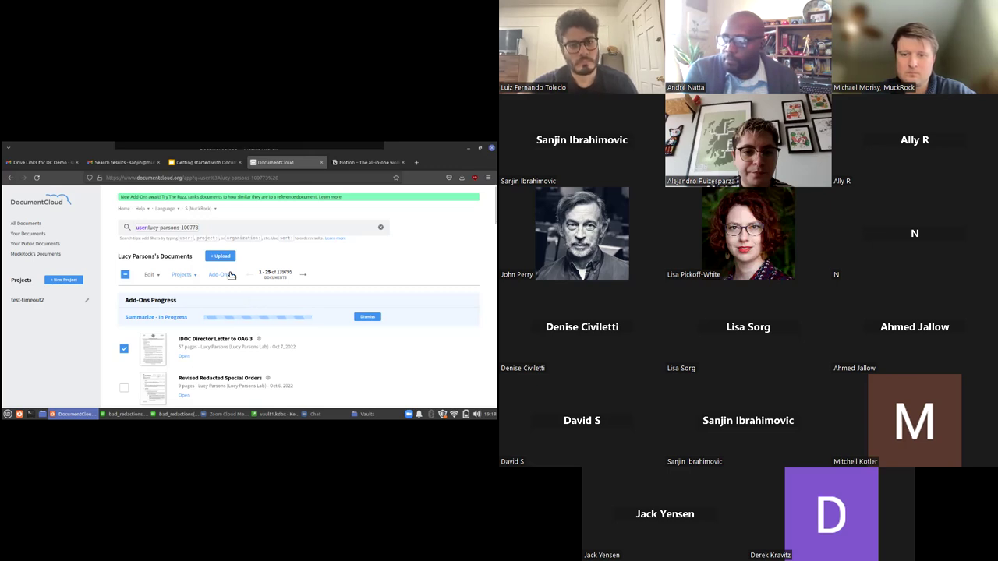
Glance over the Add-Ons menu, then open Downloads/summaries.txt in Mousepad
click(229, 278)
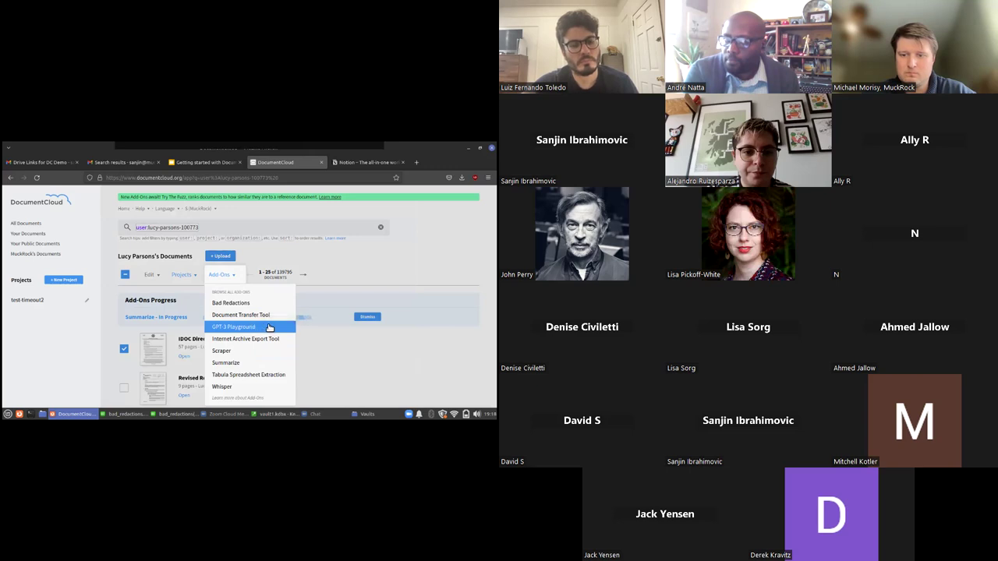
click(332, 280)
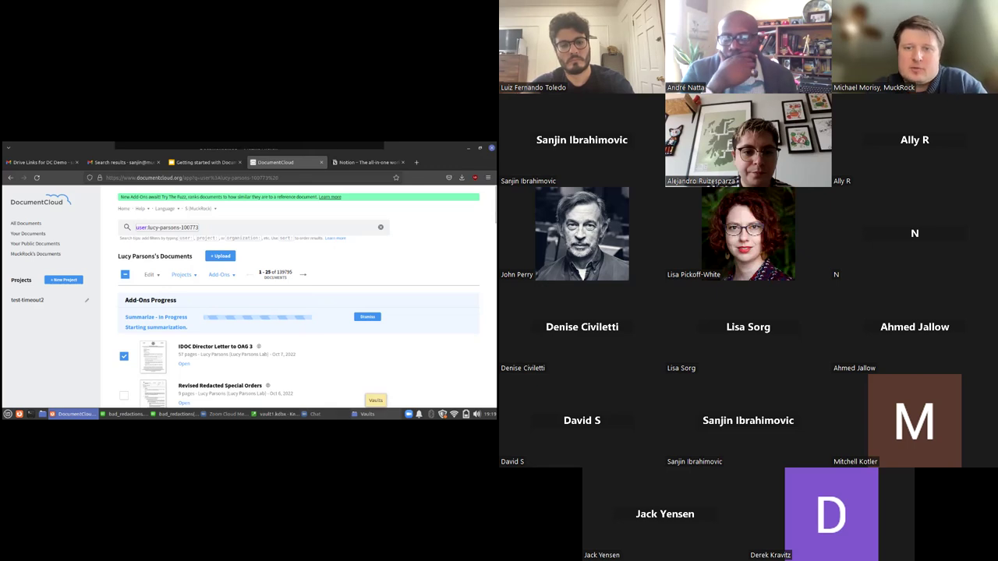
click(366, 414)
click(28, 226)
click(35, 244)
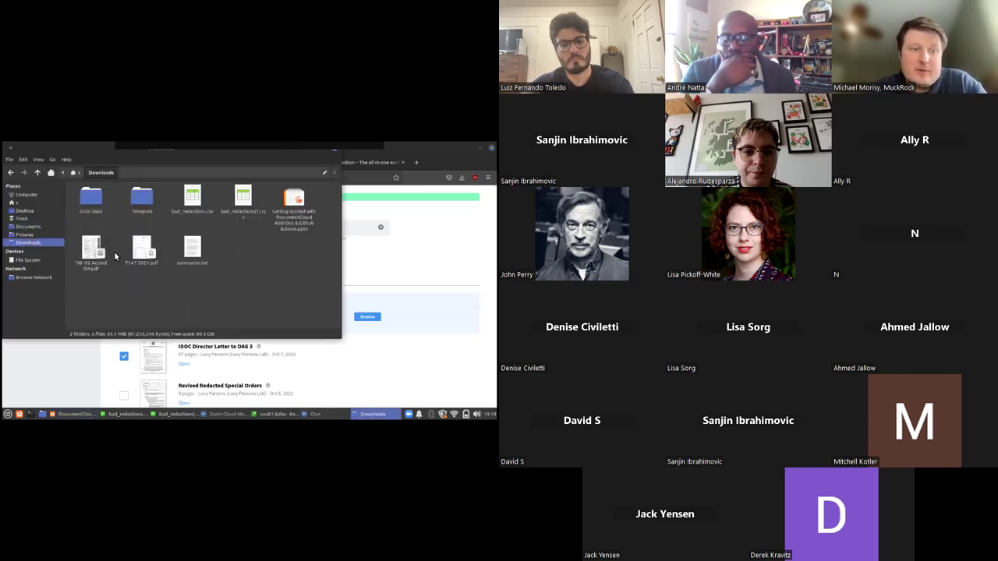
click(194, 248)
double_click(201, 252)
drag(300, 160, 240, 164)
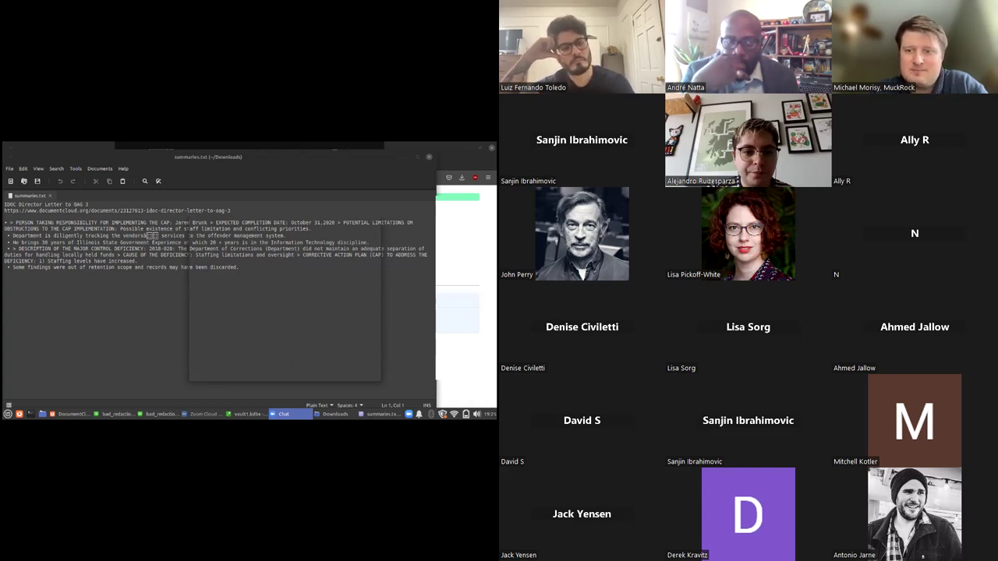
Bring the summaries.txt editor forward, then switch to the Zoom chat with Alt+Tab
click(155, 282)
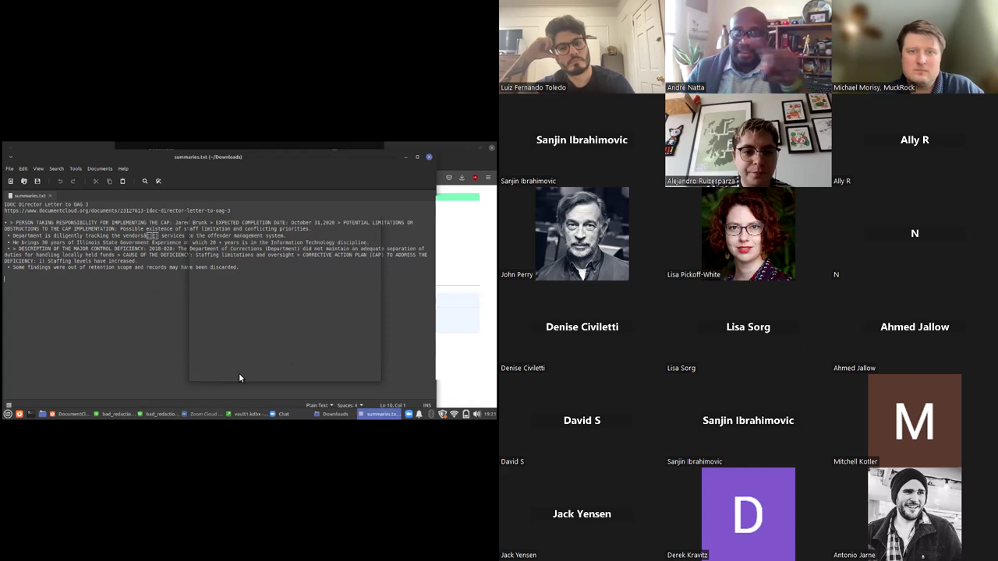
key(alt+Tab)
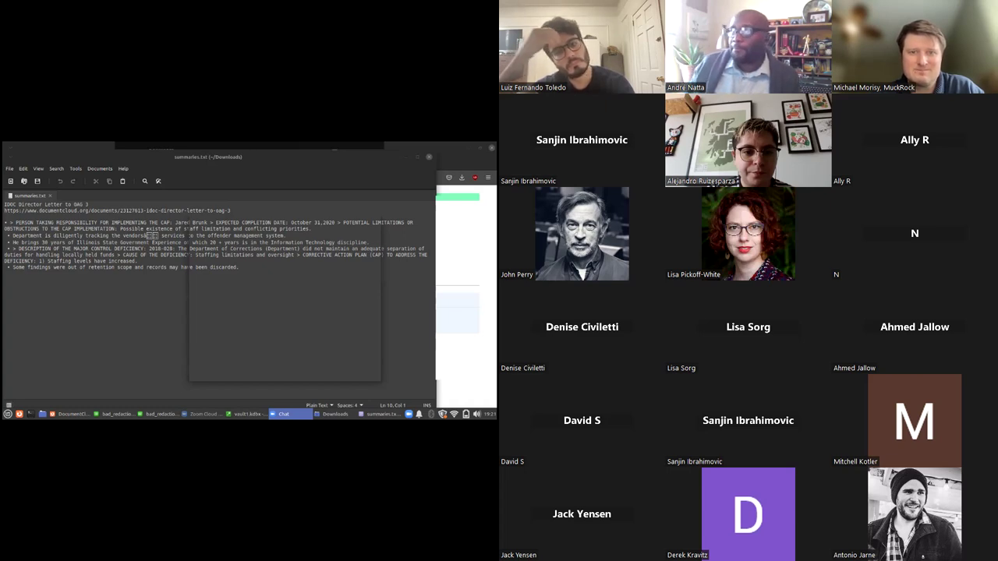
Highlight the corrective-plan owner's name on line 4 of summaries.txt
drag(319, 161, 292, 162)
click(172, 221)
drag(170, 222, 199, 223)
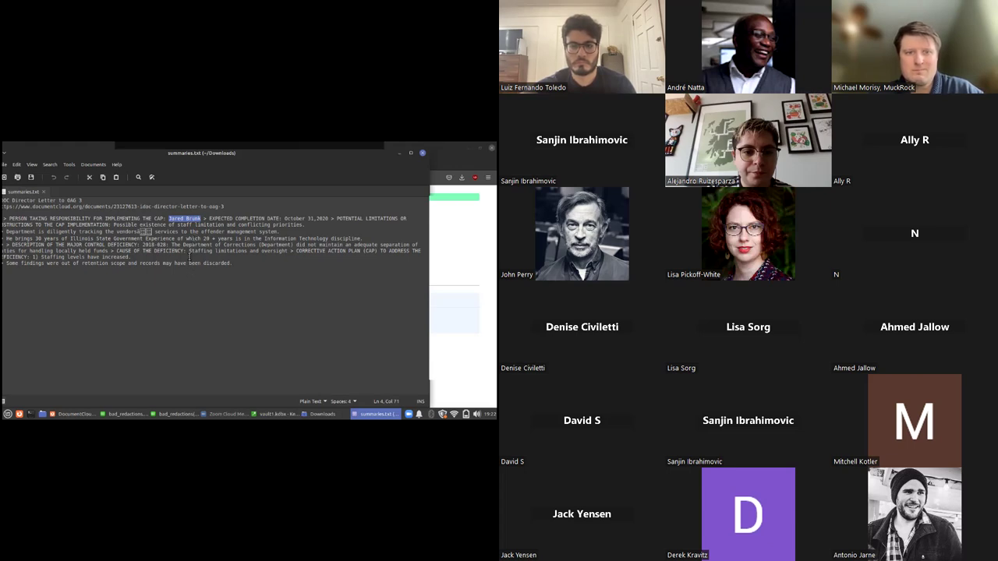
click(190, 258)
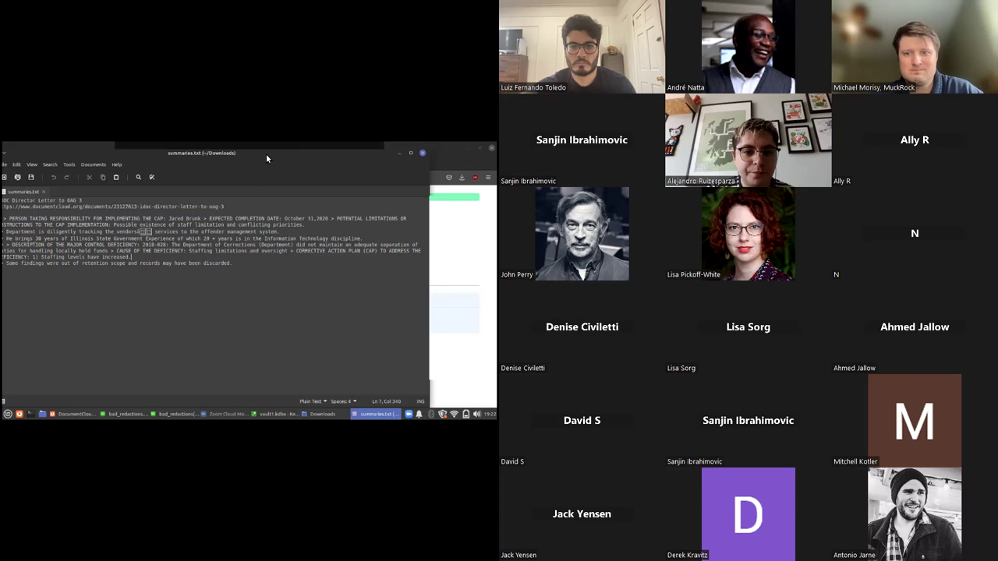
drag(266, 155, 266, 162)
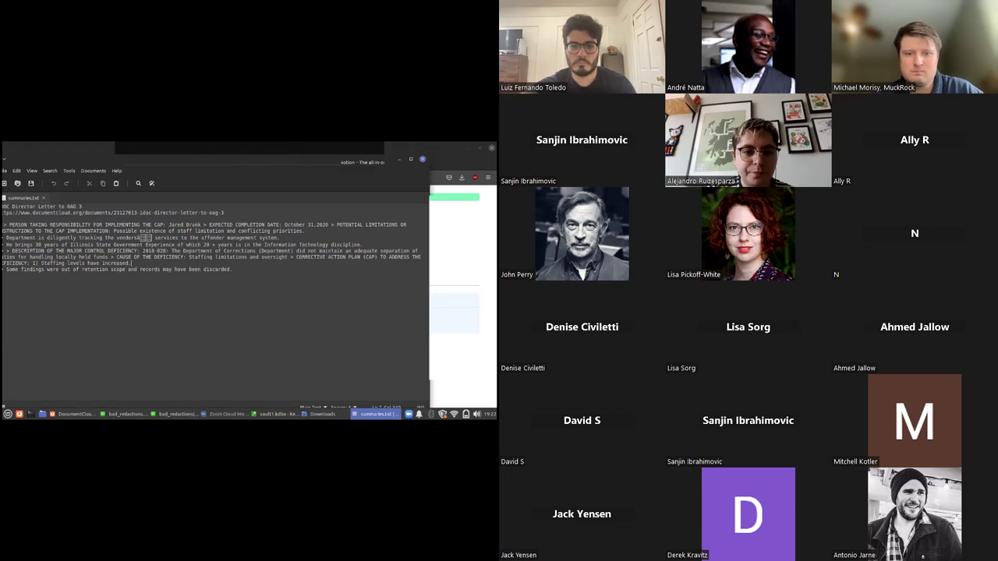
Open the meeting chat from the Zoom share toolbar's More menu
click(367, 148)
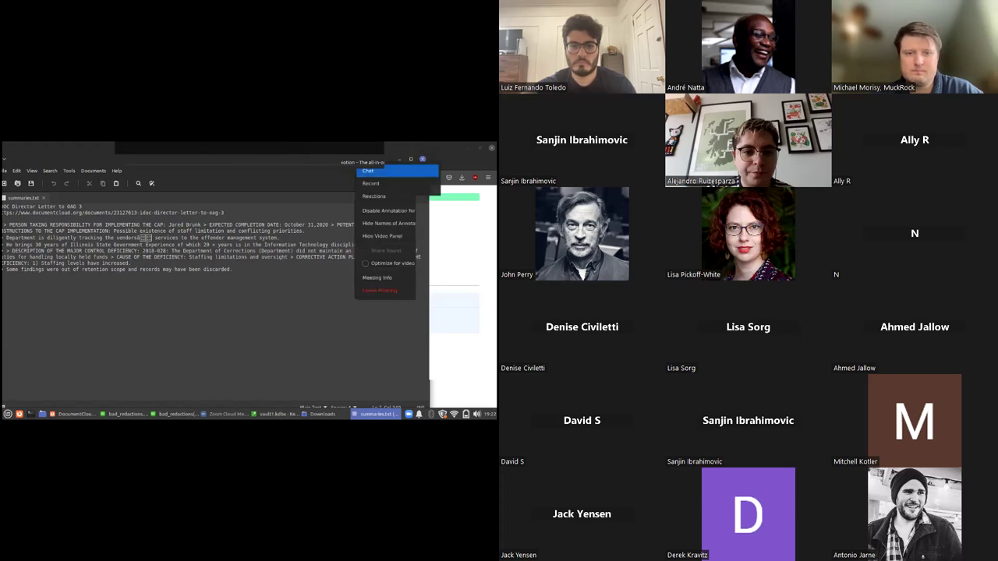
click(367, 170)
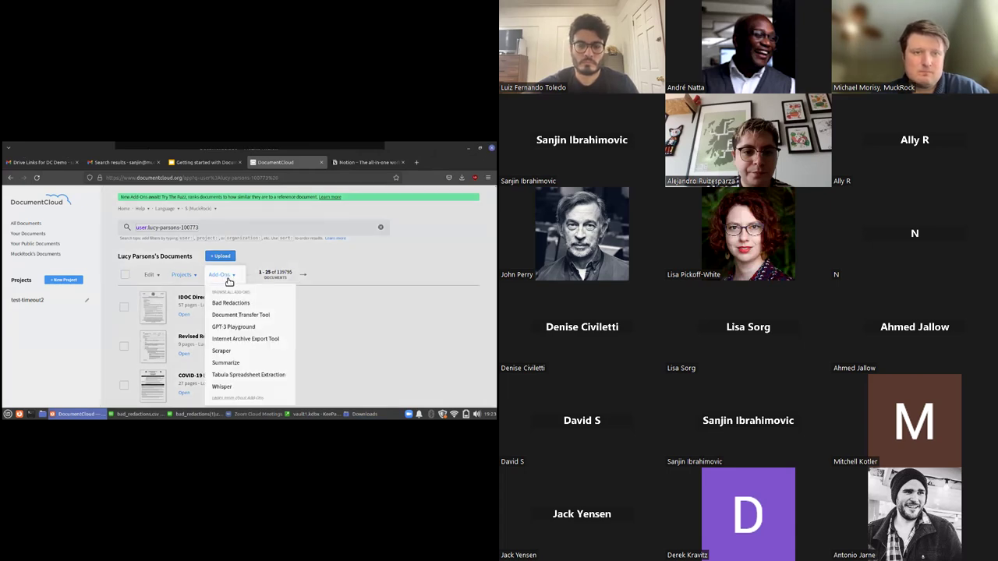
Open the Whisper add-on form and inspect its URL field and 'base' Model value
click(222, 387)
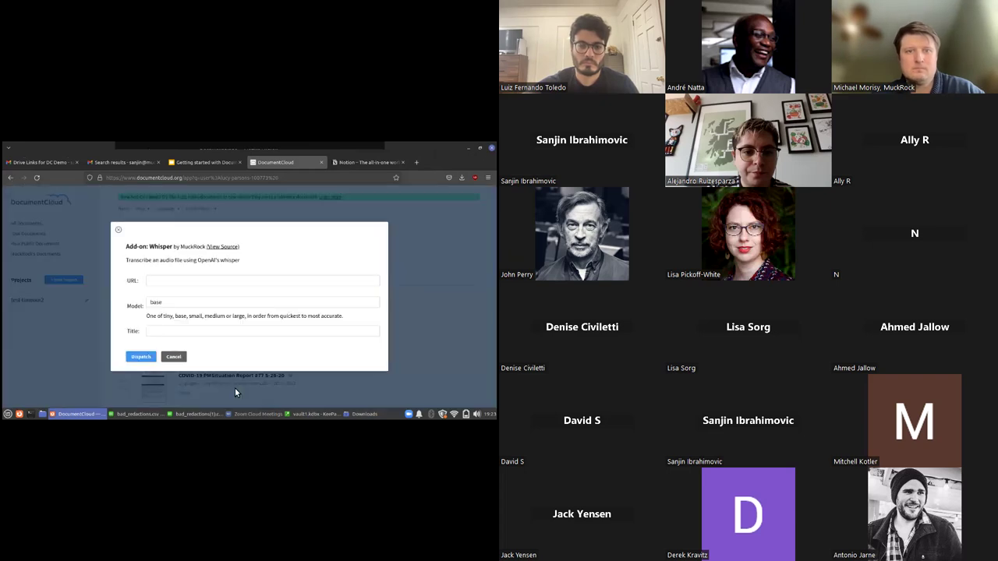
click(217, 281)
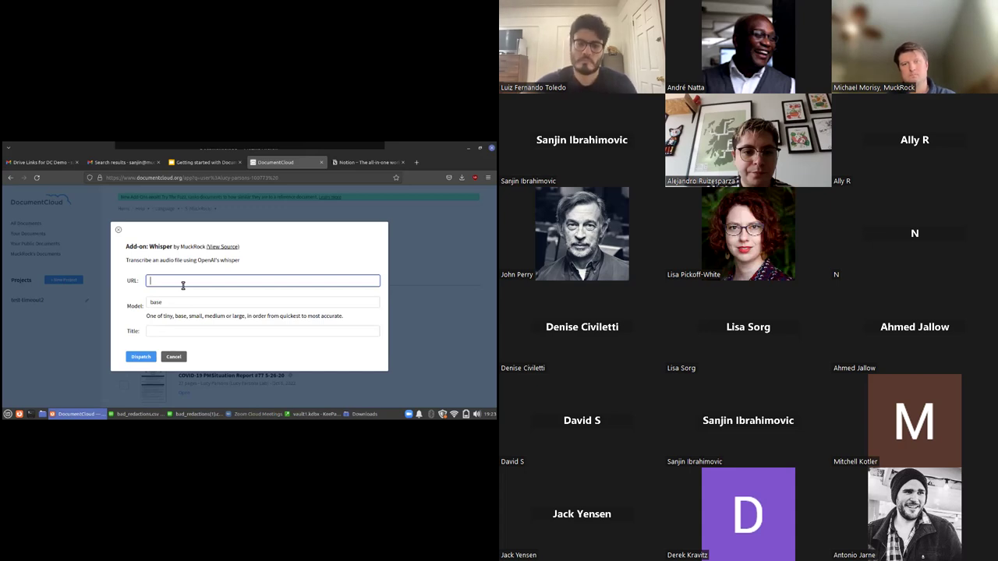
double_click(176, 305)
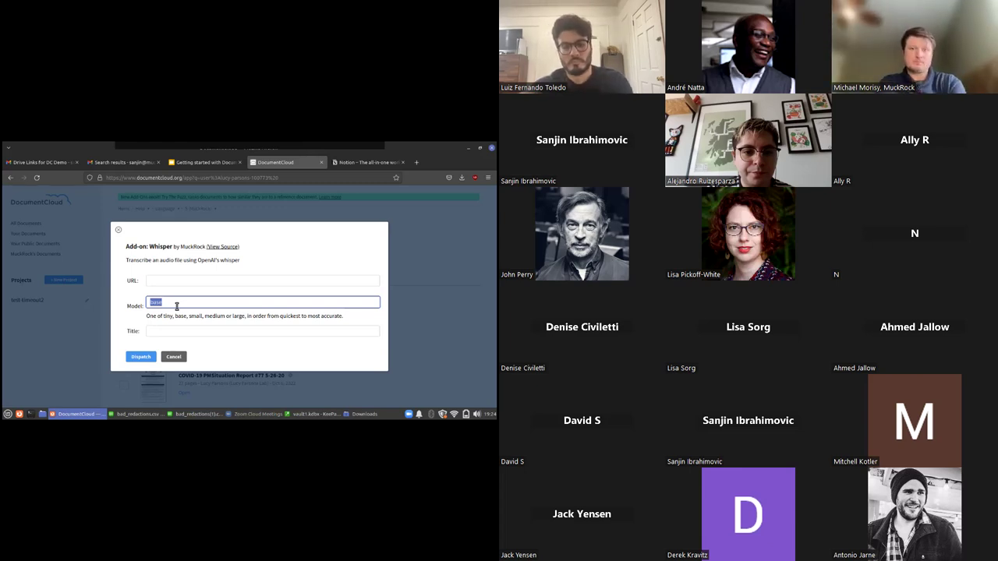
Copy the Sample MP3 for Whisper Drive link from the Gmail email
click(41, 162)
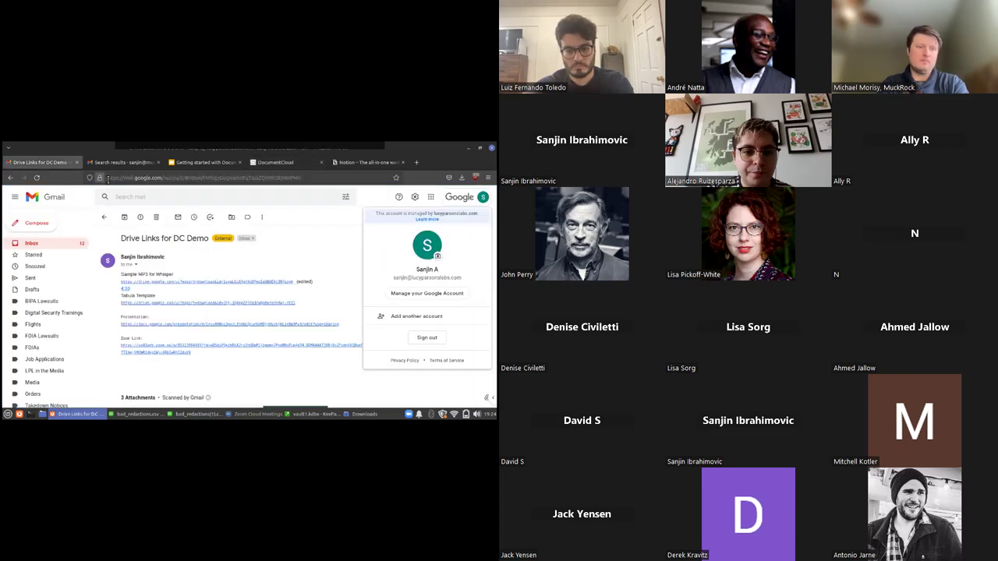
click(296, 287)
drag(294, 285, 121, 284)
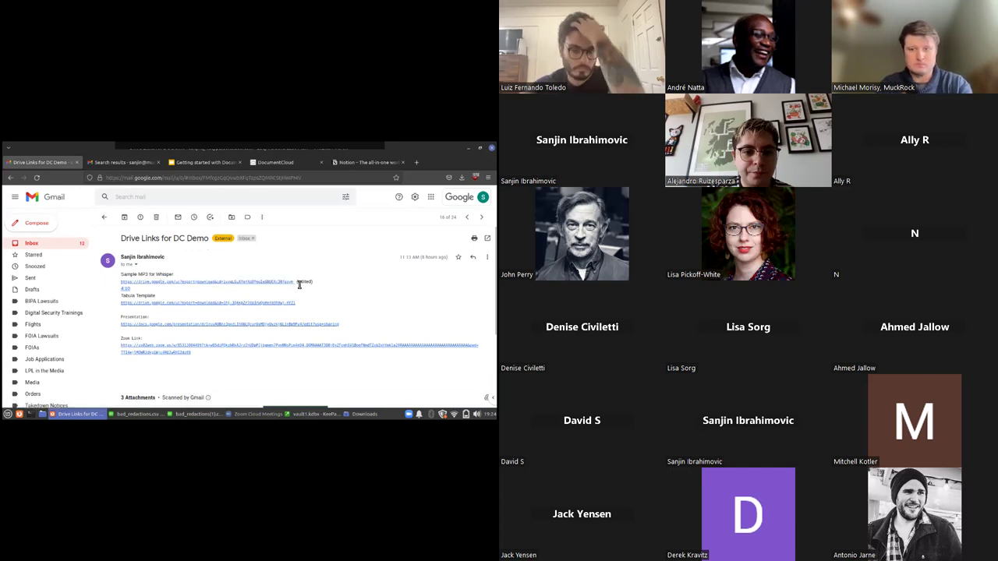
drag(298, 286, 122, 285)
right_click(122, 285)
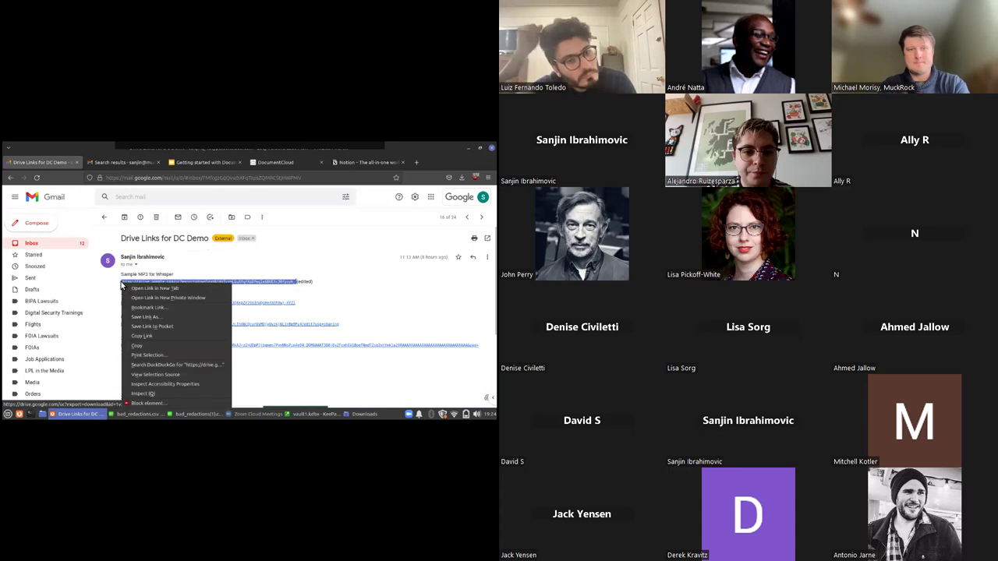
click(142, 348)
click(177, 162)
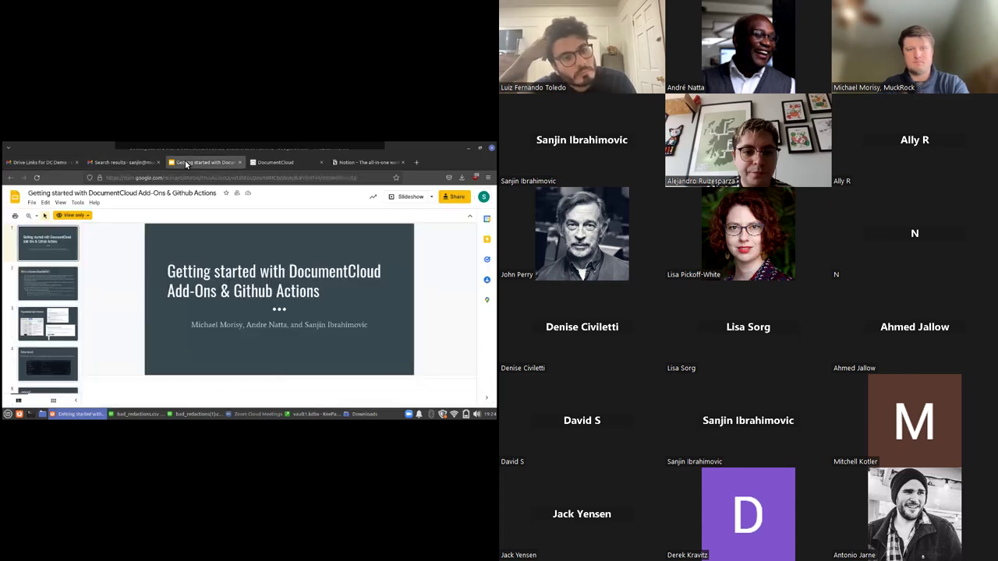
click(129, 162)
Paste the Drive MP3 link as URL, set Model to small, and title it 'Bosnian Court'
click(258, 163)
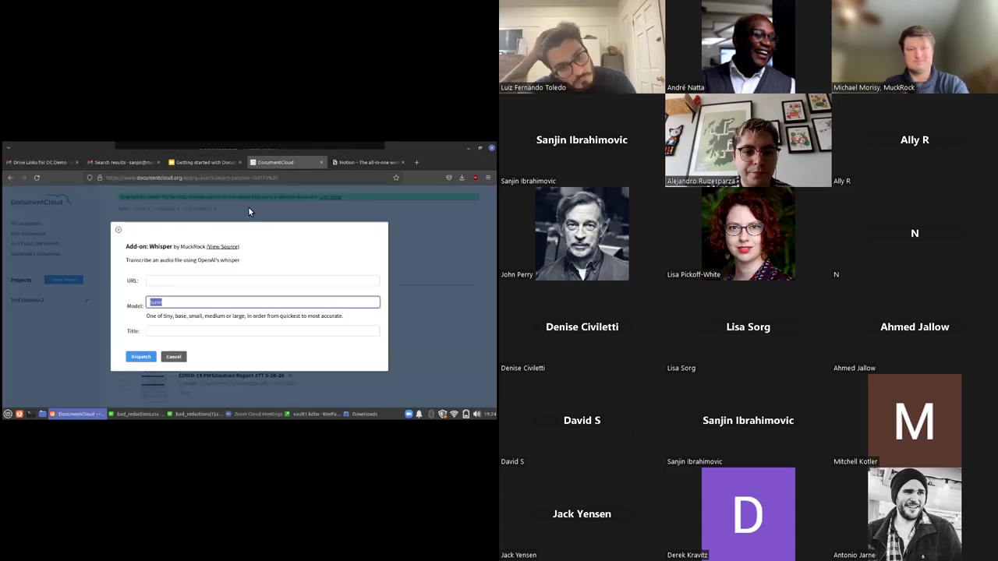
right_click(202, 283)
click(215, 331)
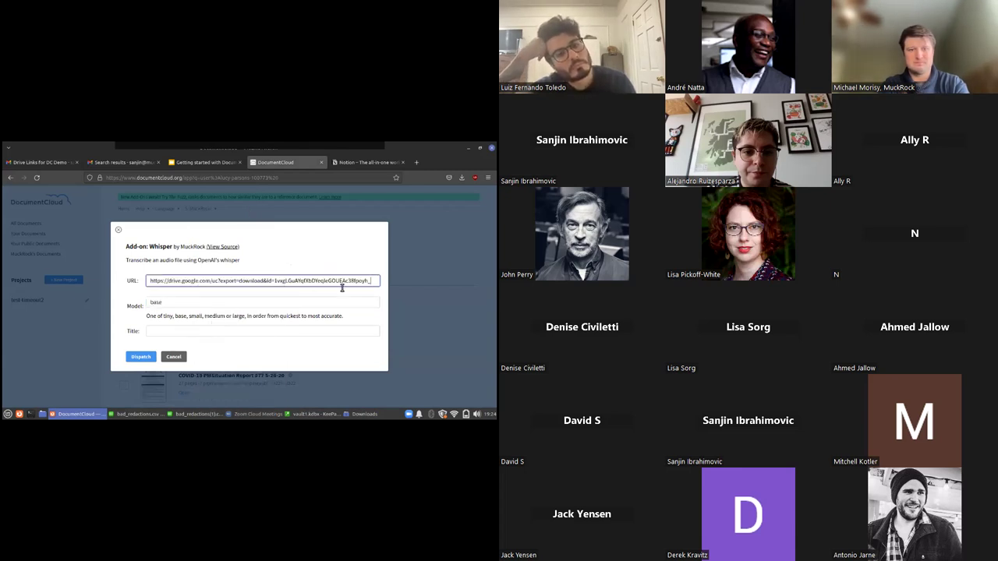
click(312, 304)
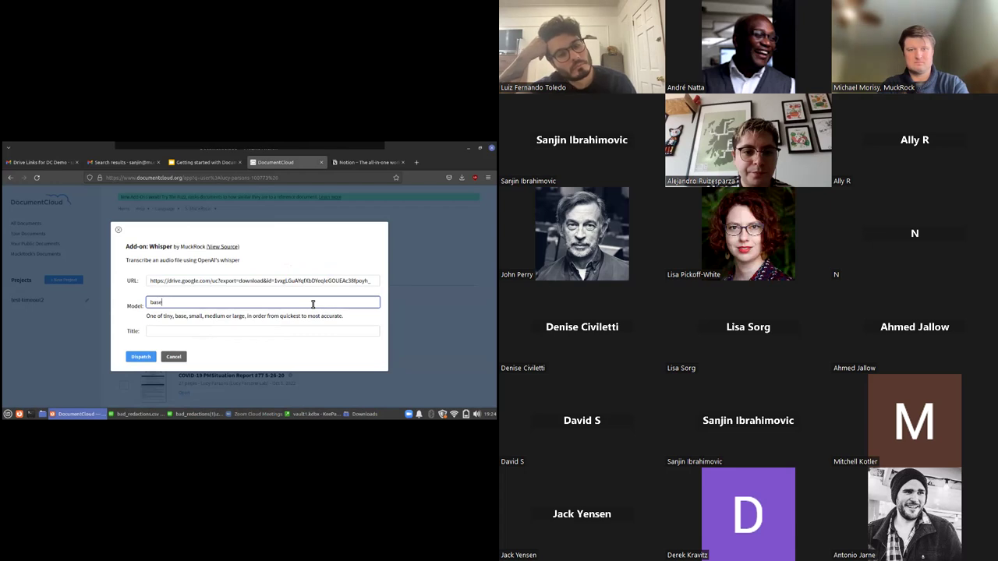
key(ctrl+a)
key(BackSpace)
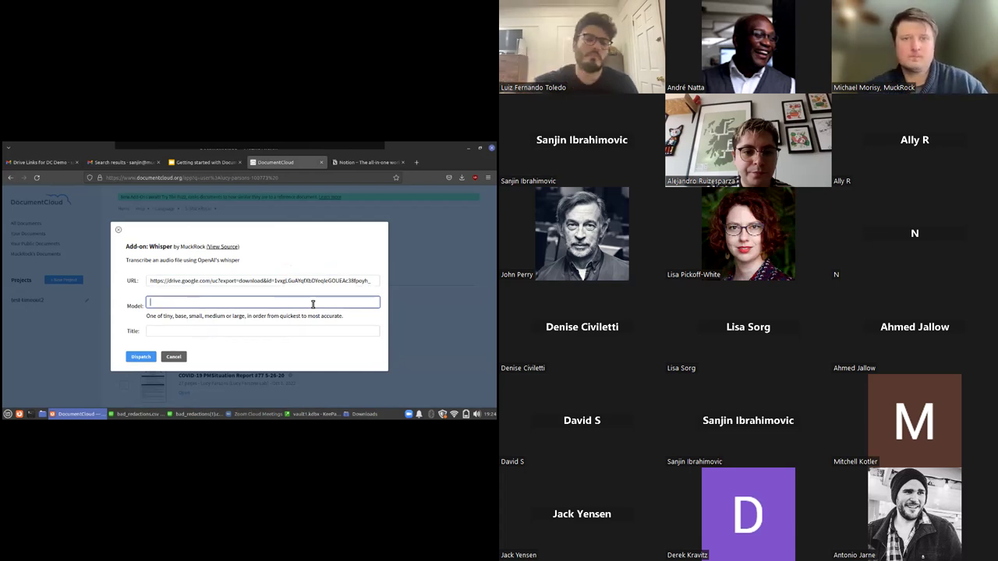
text(small)
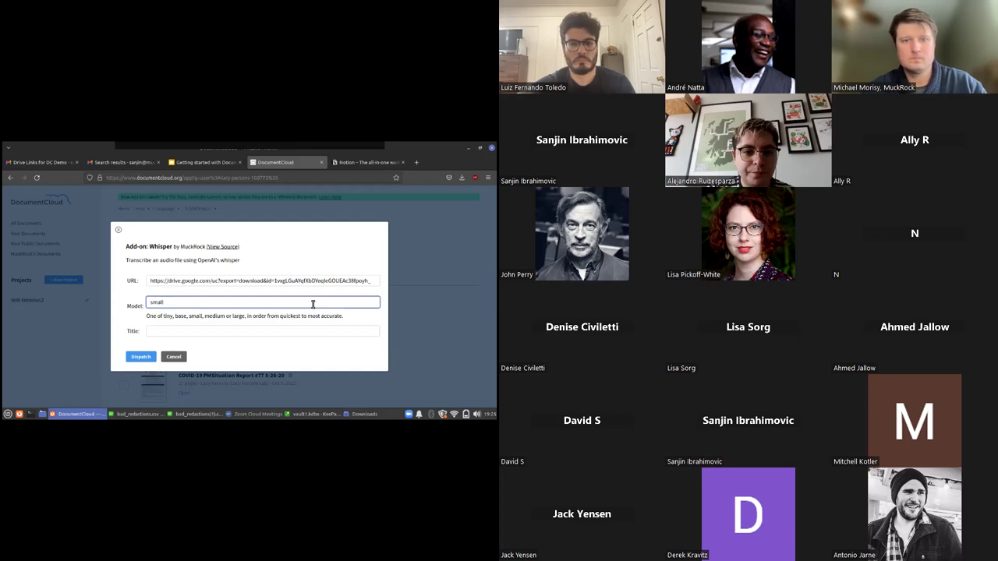
click(265, 331)
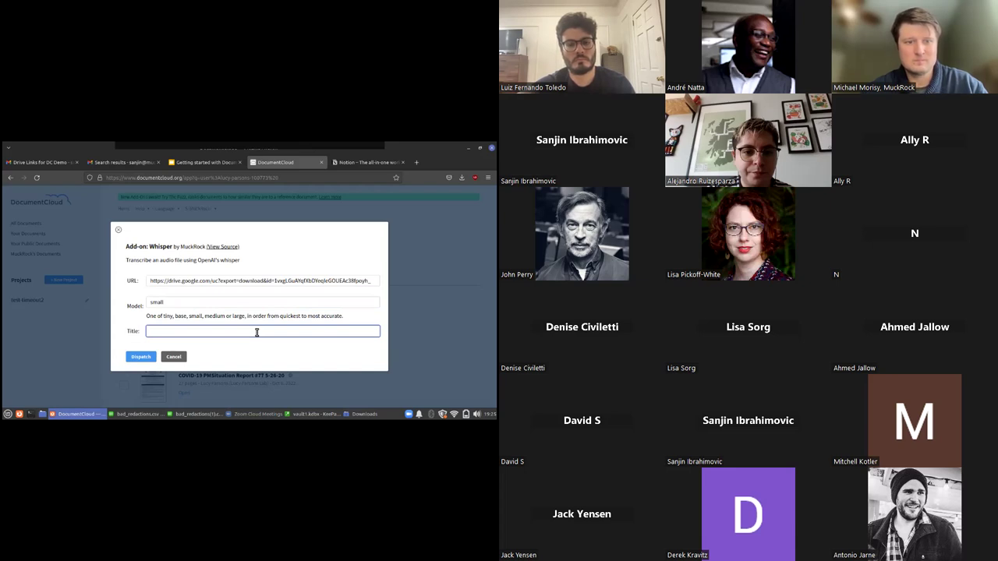
text(Bosnian Co)
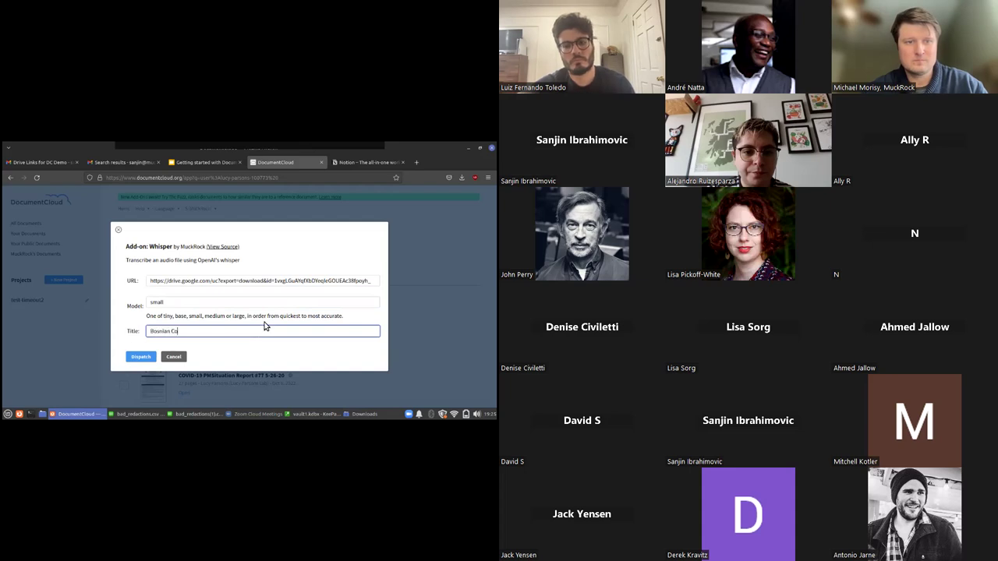
text(urt)
Dispatch the Whisper job so it appears In Progress in the Add-Ons Progress panel
click(140, 357)
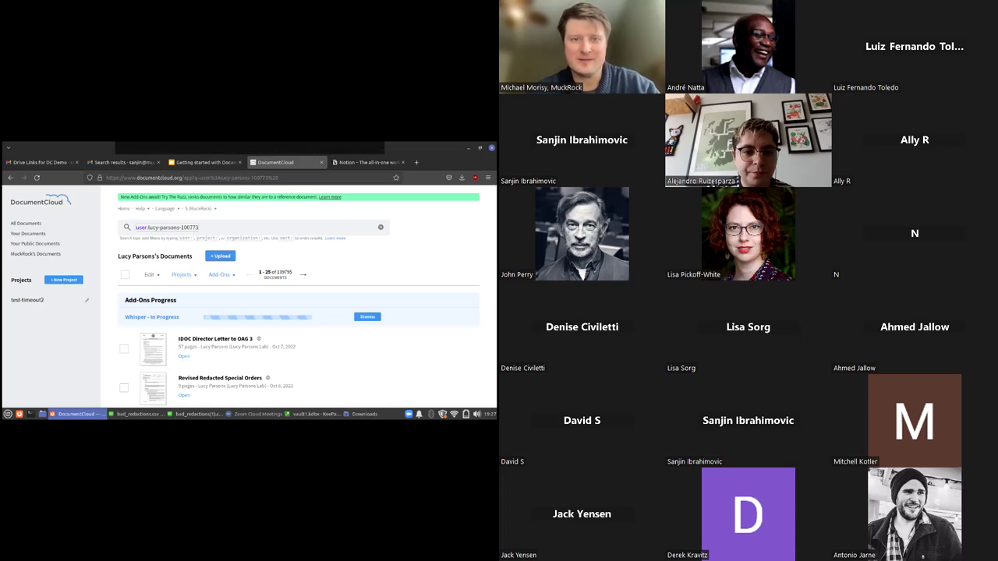
Open the meeting chat window from the share toolbar's More menu
click(371, 148)
click(372, 170)
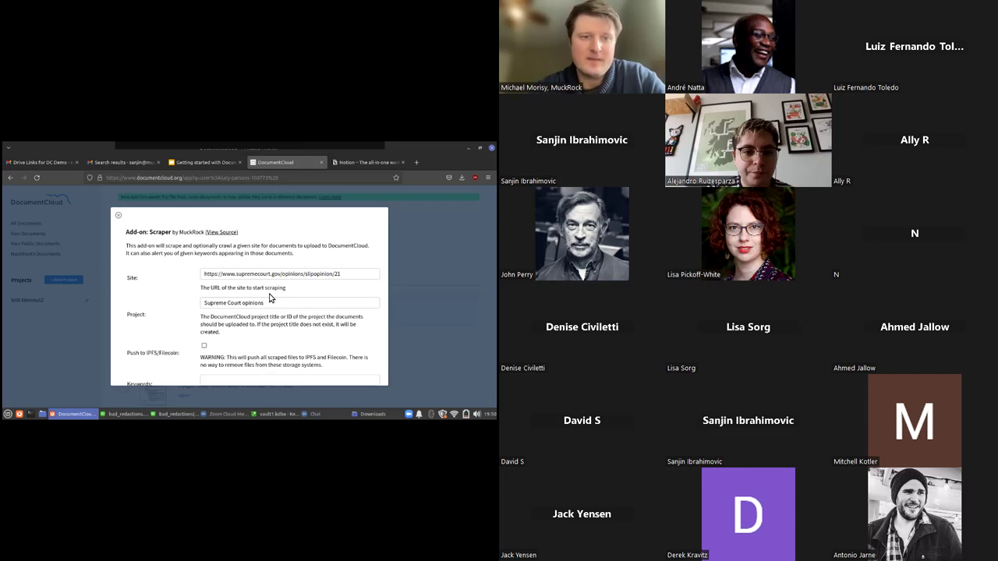
Scroll the Scraper form, highlighting the 'Supreme Court opinions' project, down to Crawl Depth and scheduling
scroll(270, 298, down, 1)
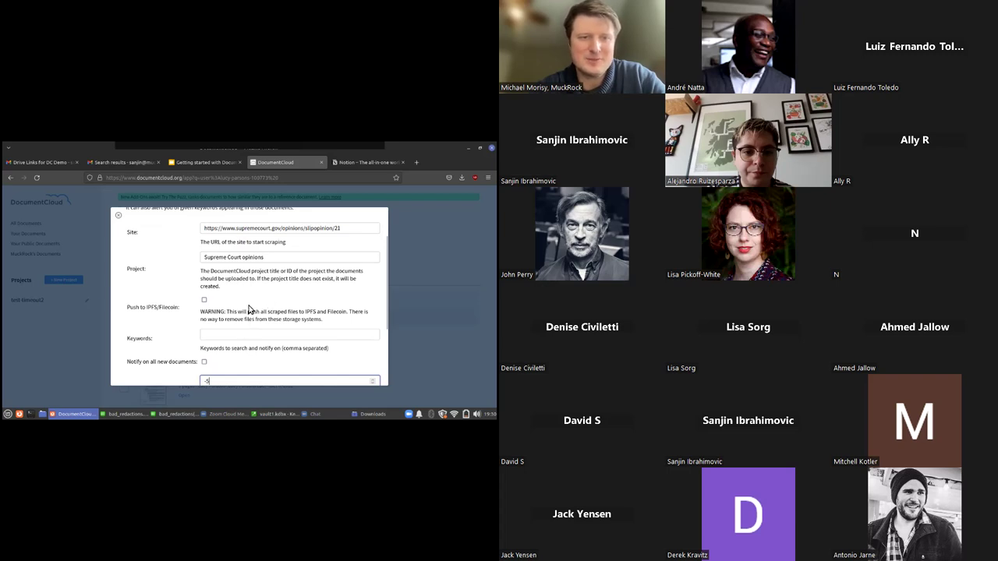
click(234, 334)
click(239, 258)
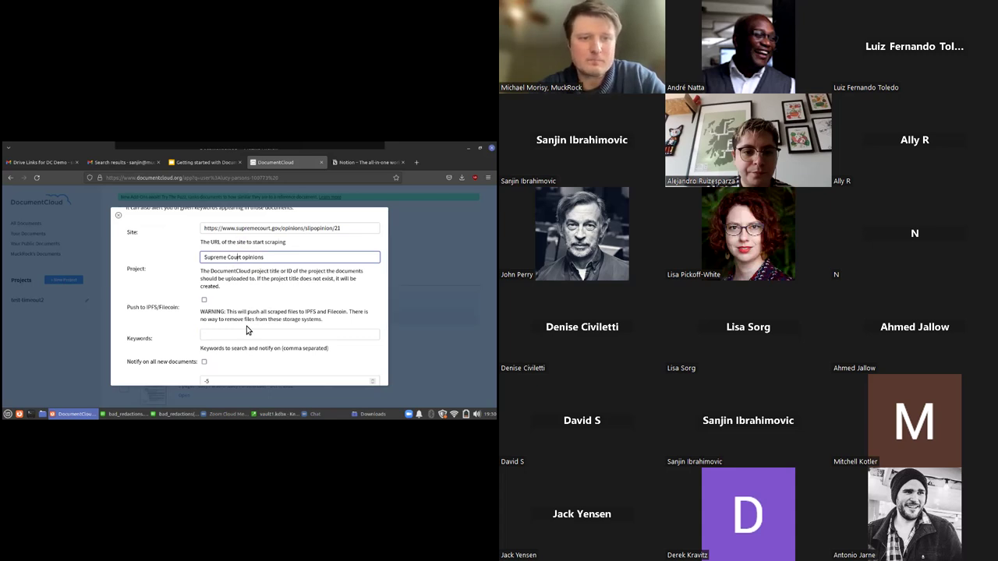
scroll(246, 326, down, 1)
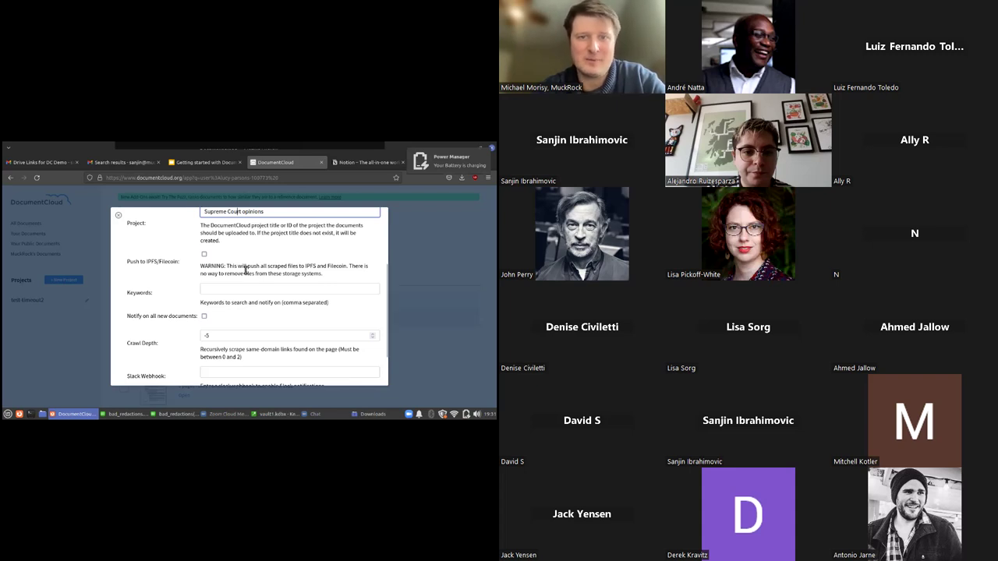
scroll(246, 269, down, 2)
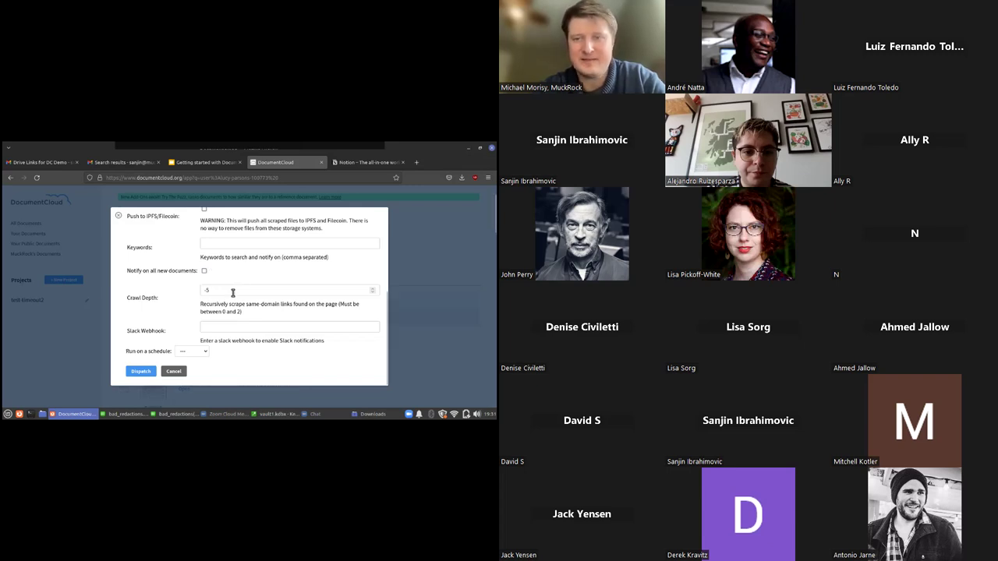
Set Crawl Depth to 0, leave Slack Webhook blank and 'Run on a schedule' at ---
click(233, 290)
text(0)
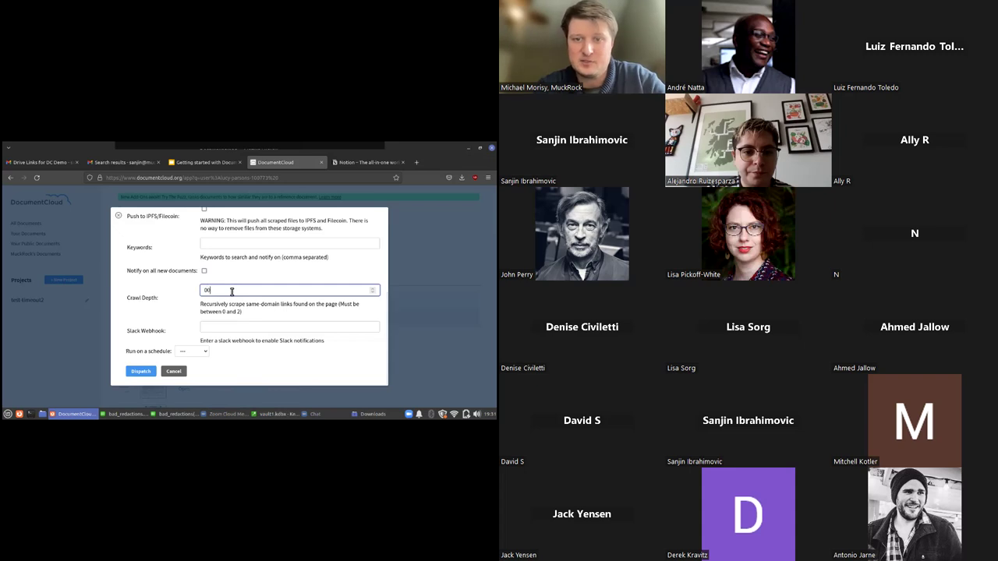
click(228, 327)
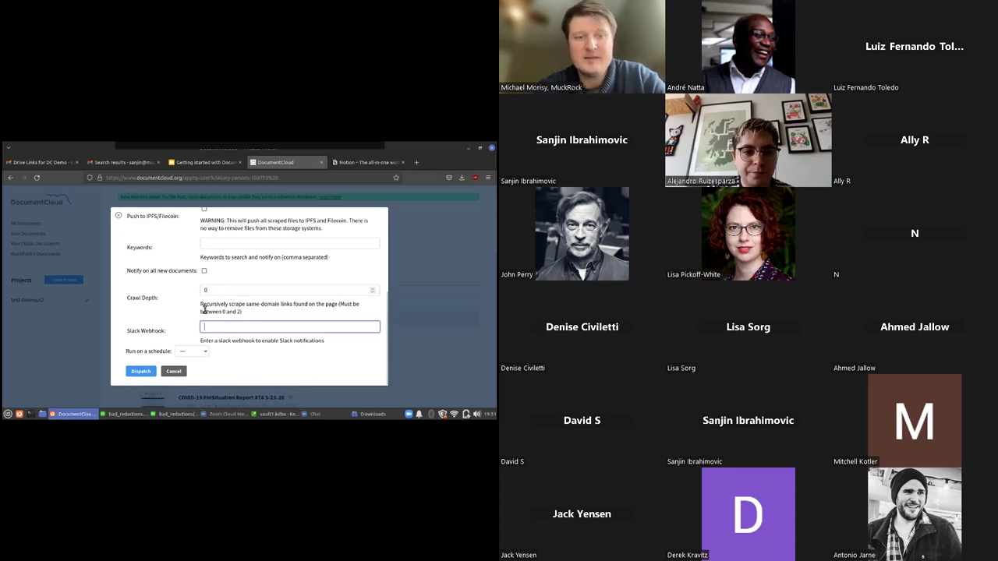
click(205, 352)
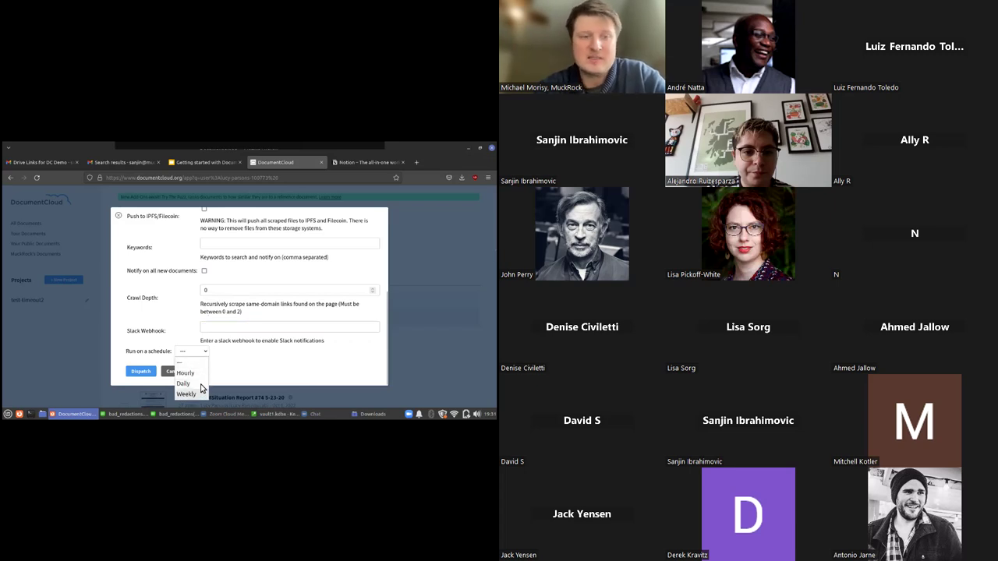
click(190, 326)
click(228, 326)
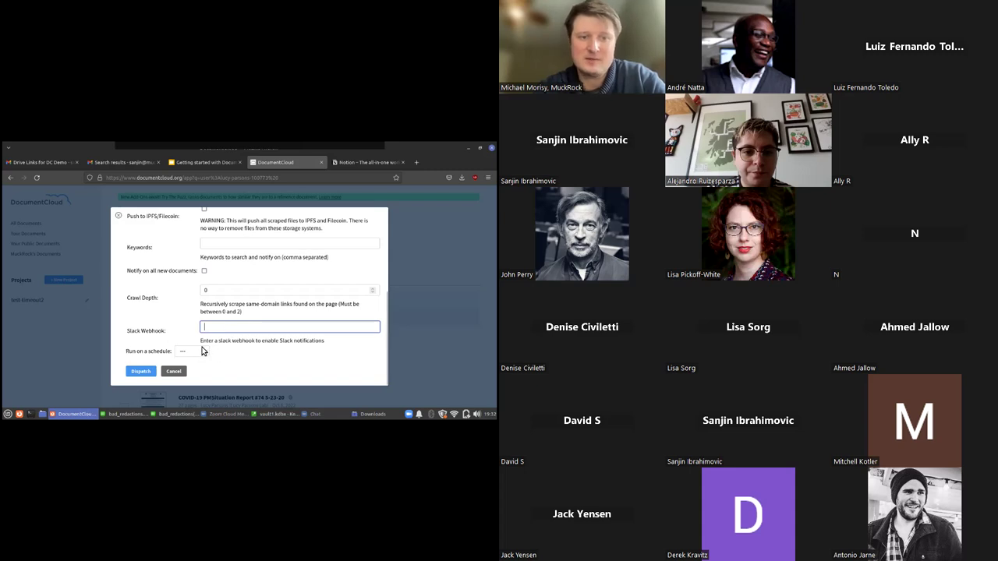
click(201, 353)
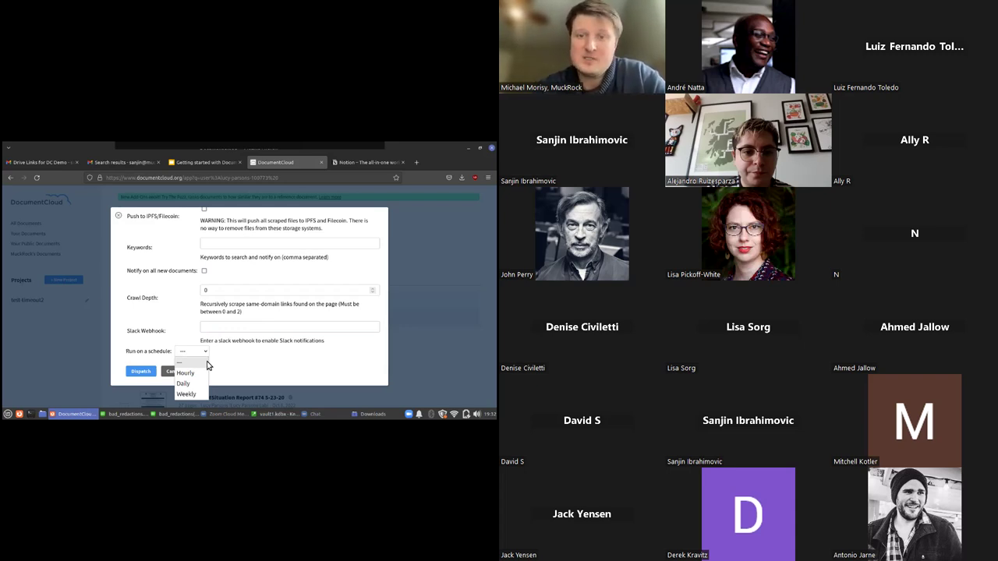
click(207, 361)
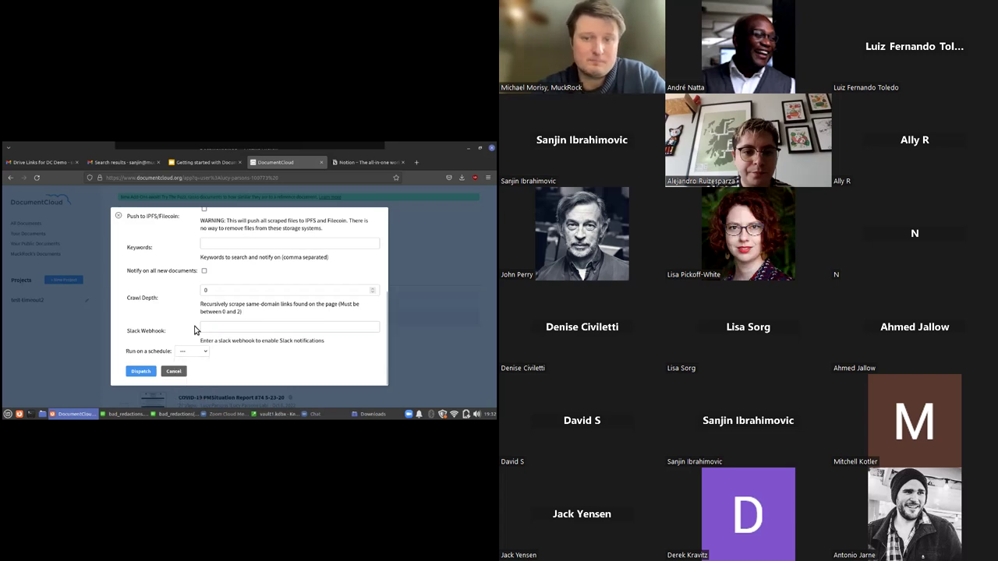
scroll(195, 330, up, 5)
scroll(195, 330, down, 5)
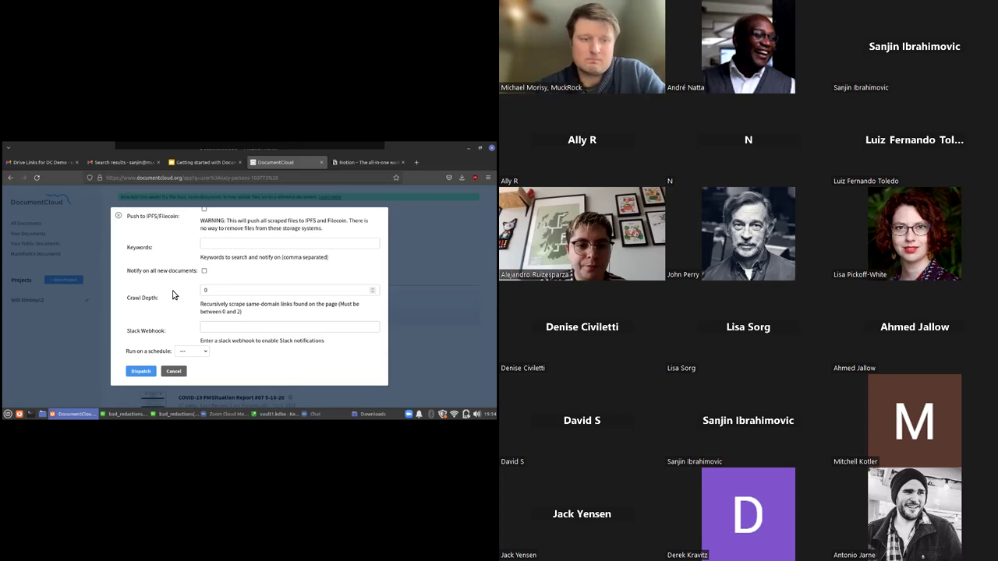
scroll(173, 295, up, 2)
scroll(174, 295, up, 2)
scroll(173, 295, down, 4)
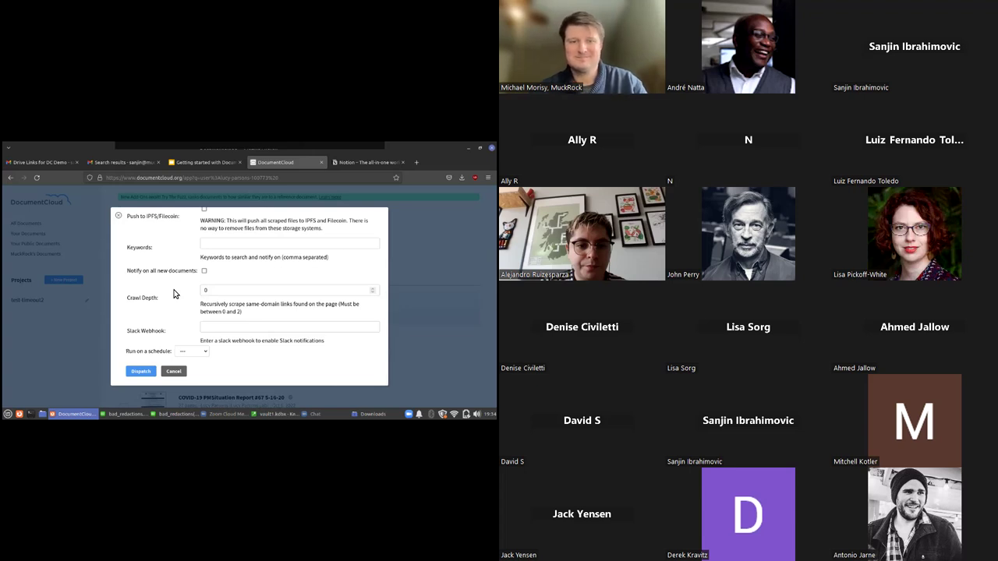
Dispatch the Scraper add-on so it shows as Queued in the progress list
click(146, 373)
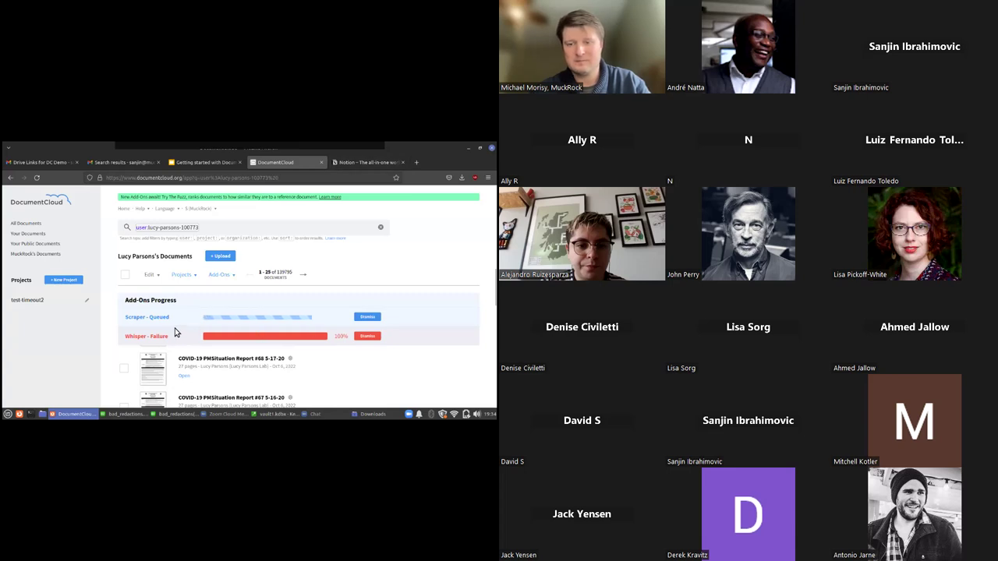
Load github.com in a spare tab and search for 'whisper add on'
click(366, 162)
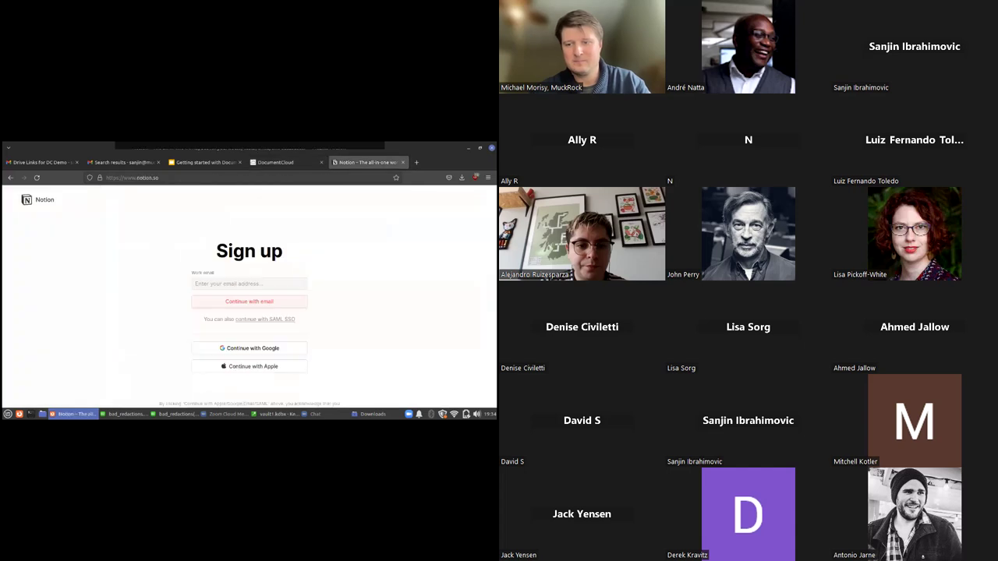
text(github.com)
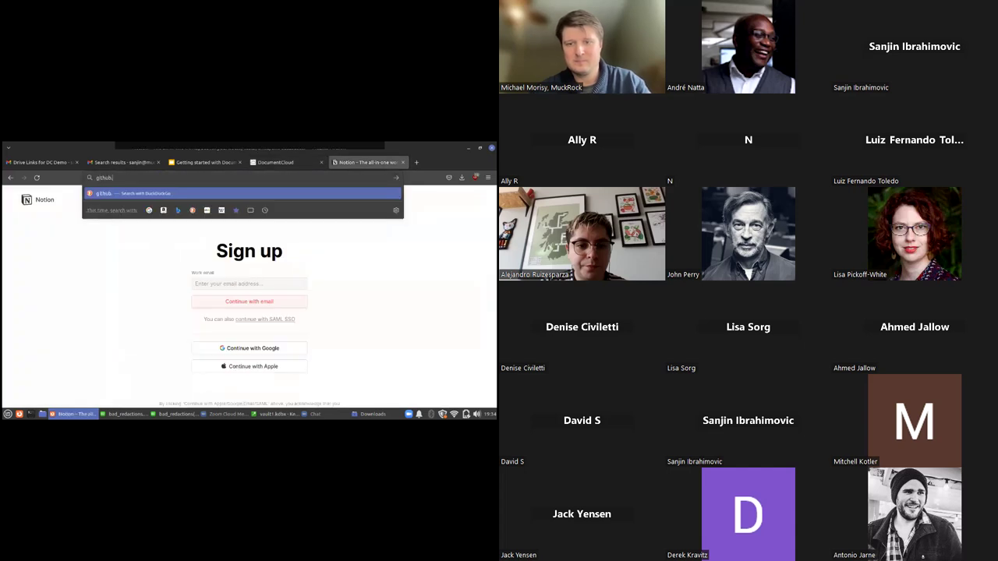
key(Return)
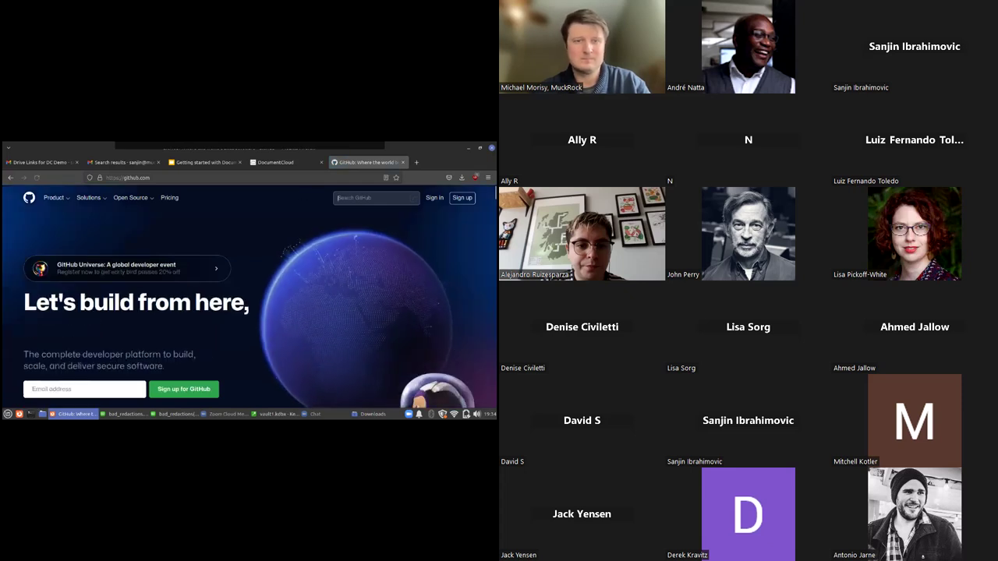
key(slash)
text(whisper add ons)
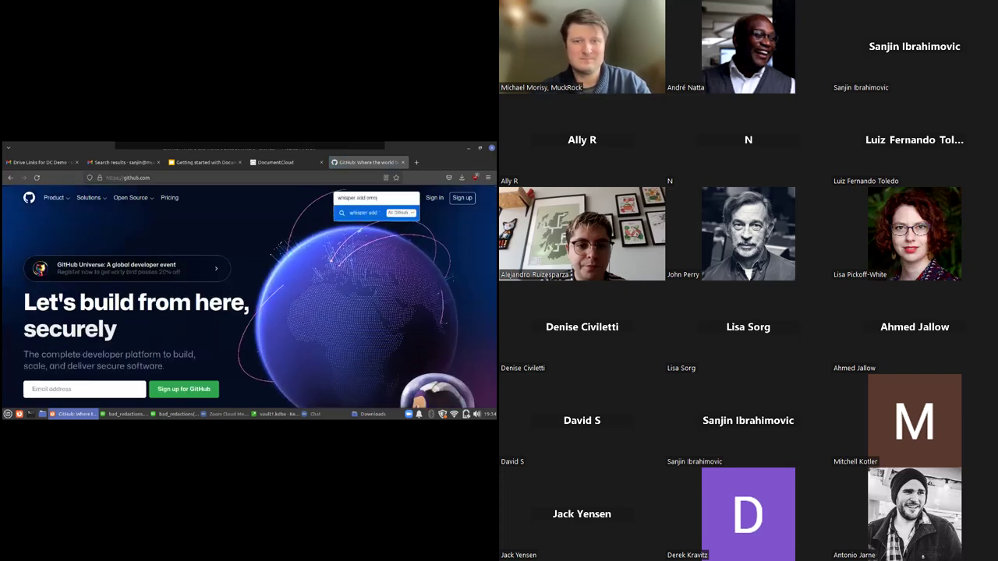
key(Return)
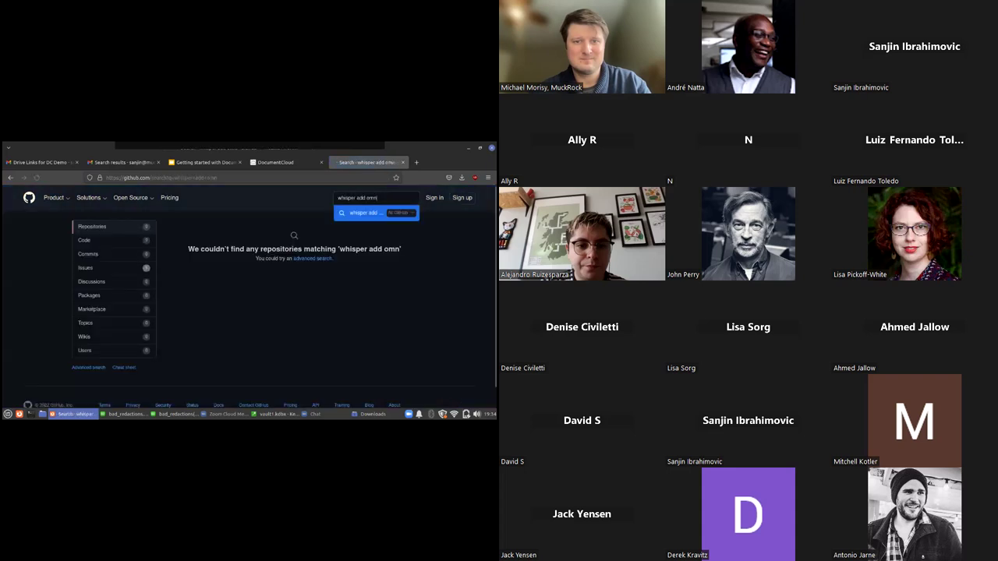
key(BackSpace)
key(BackSpace)
text(n)
key(Return)
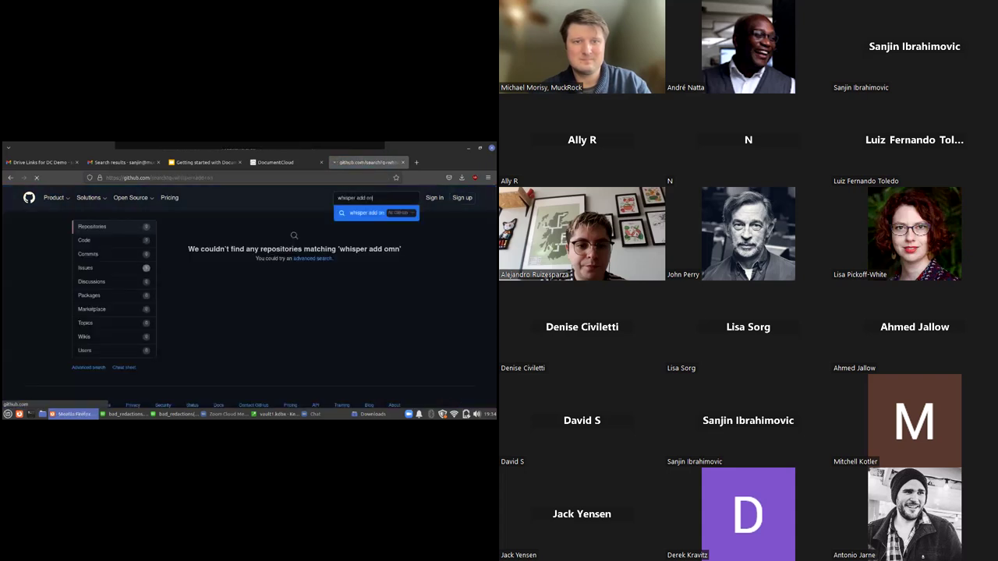
scroll(256, 302, down, 3)
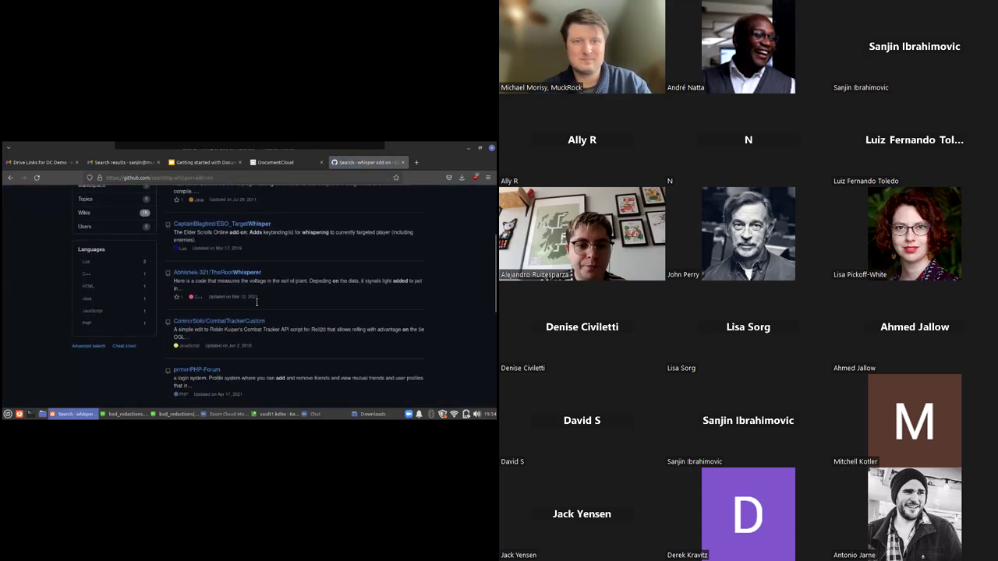
scroll(255, 298, up, 4)
Search 'muckrock', open MuckRock/muckrock, then browse the MuckRock organization's repositories
click(367, 197)
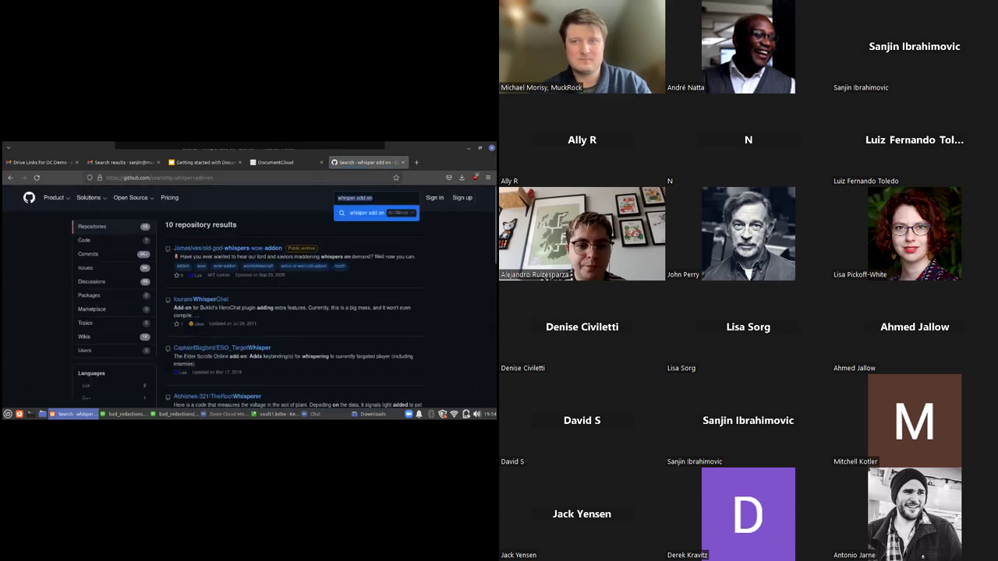
text(muckrock)
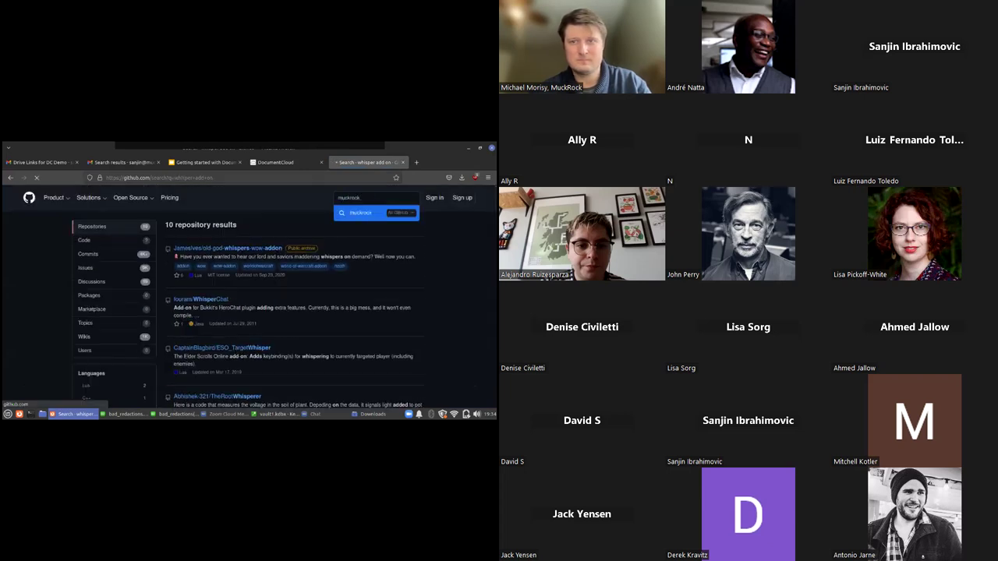
click(217, 249)
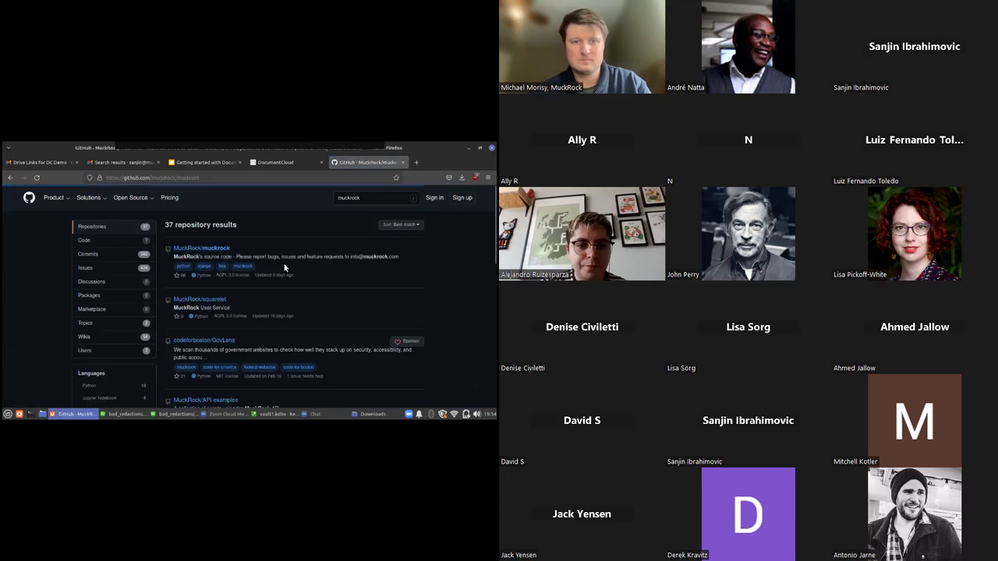
scroll(251, 275, down, 10)
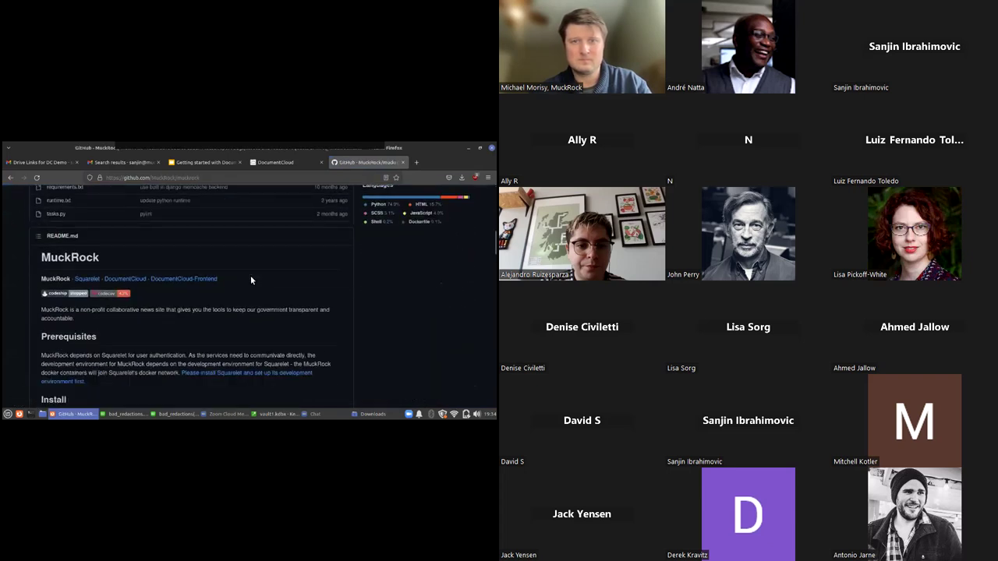
scroll(250, 275, up, 10)
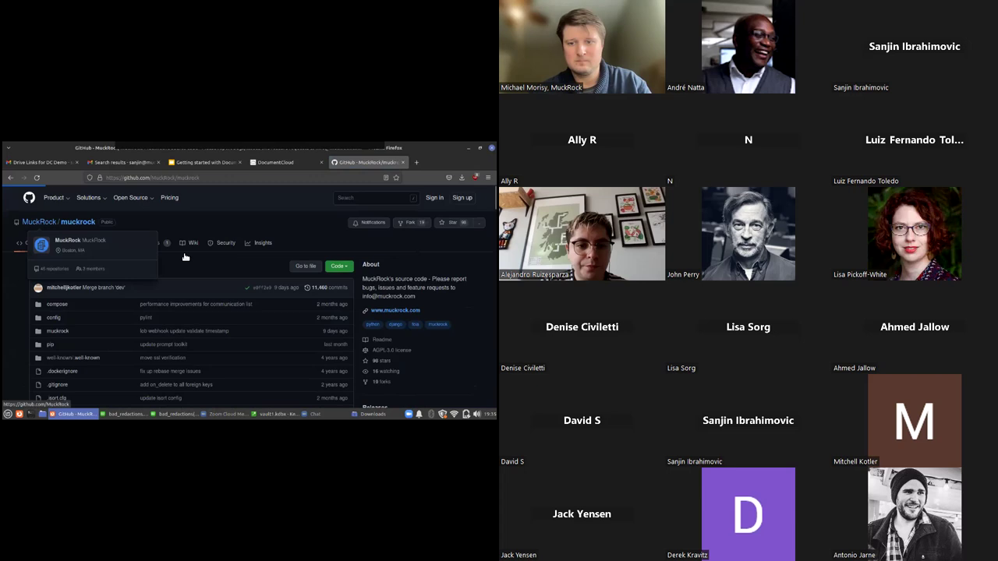
key(alt+Left)
scroll(188, 252, down, 5)
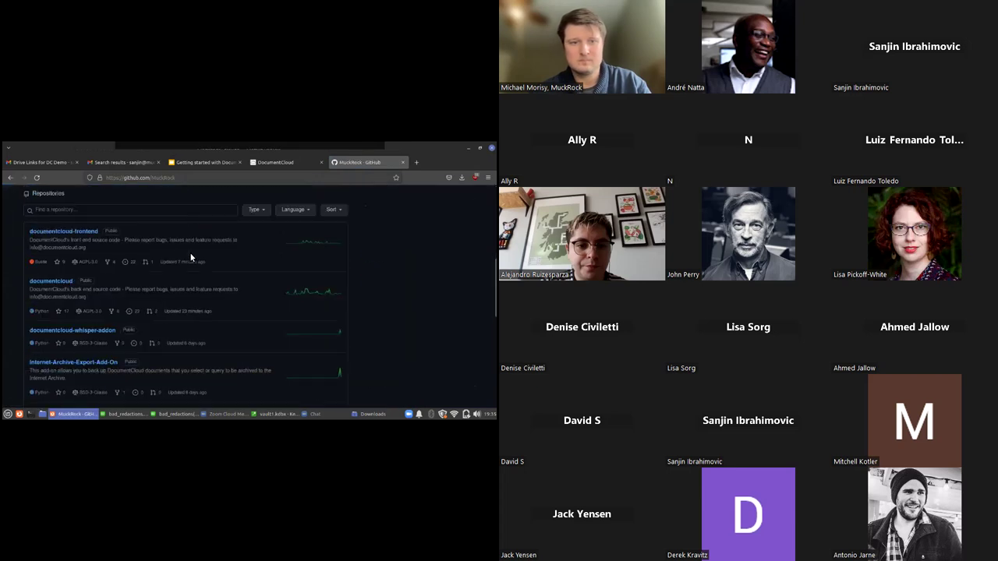
scroll(190, 254, down, 1)
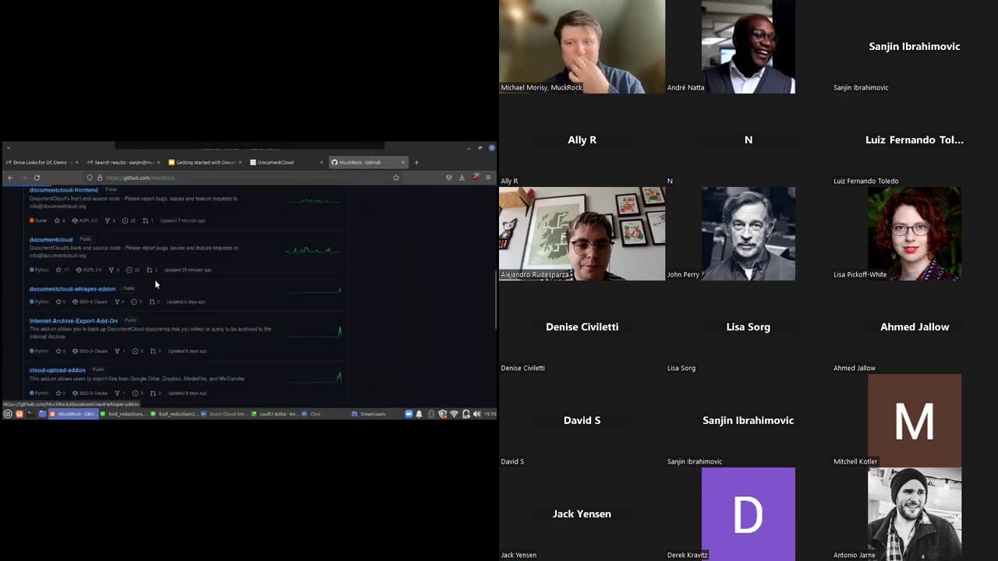
View documentcloud-whisper-addon's Actions workflow runs, then go back to the DocumentCloud tab
click(218, 282)
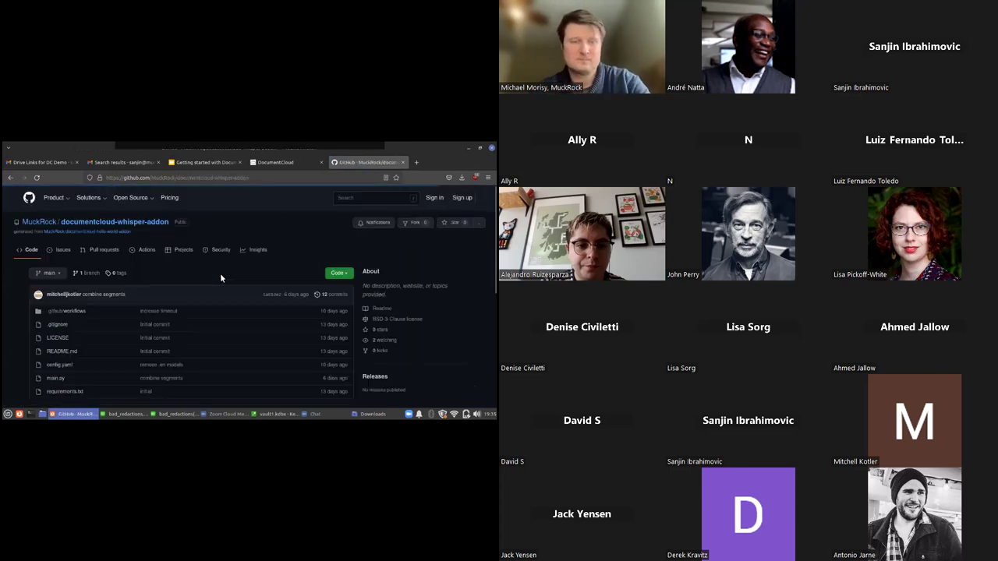
click(147, 253)
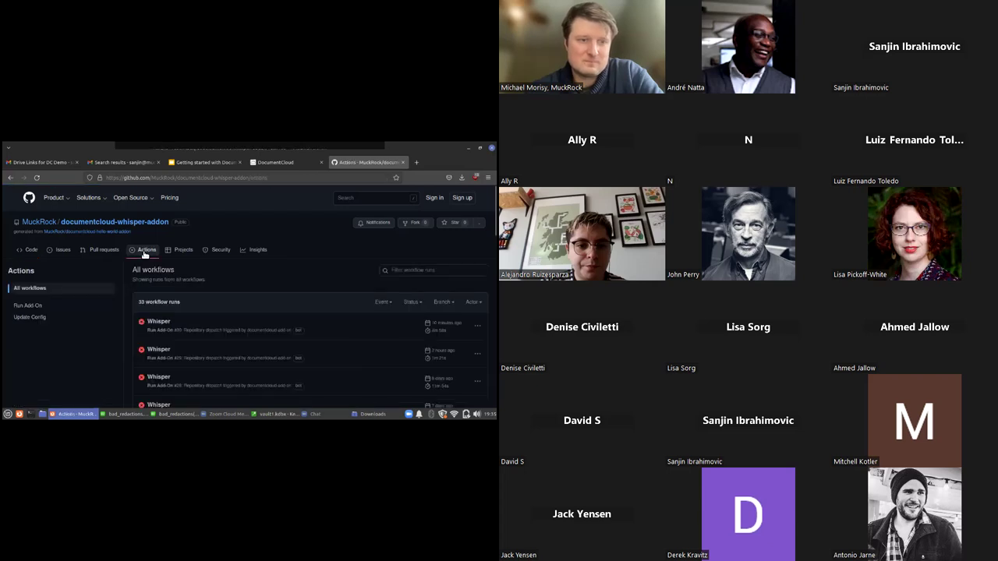
scroll(168, 285, down, 1)
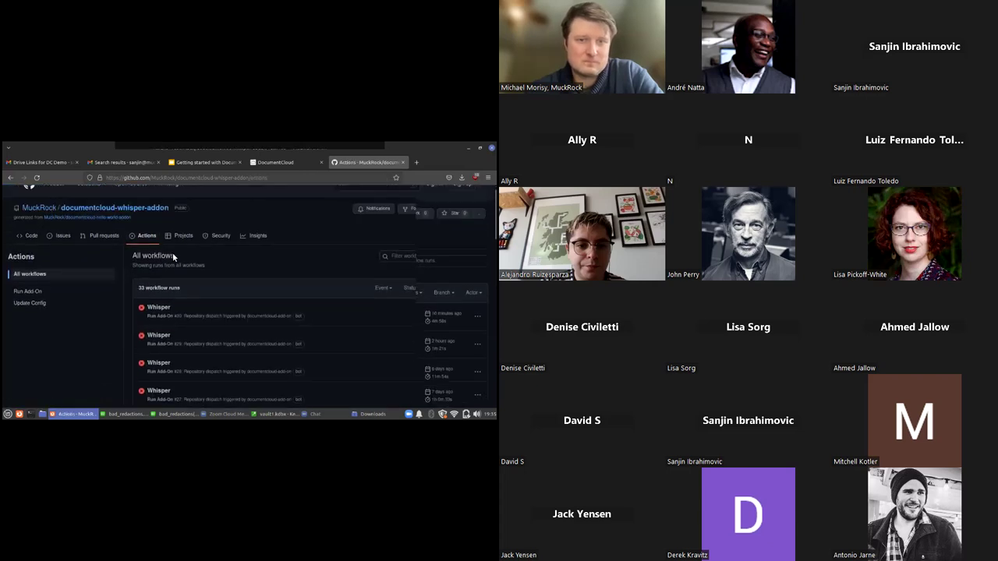
scroll(173, 257, up, 1)
click(288, 167)
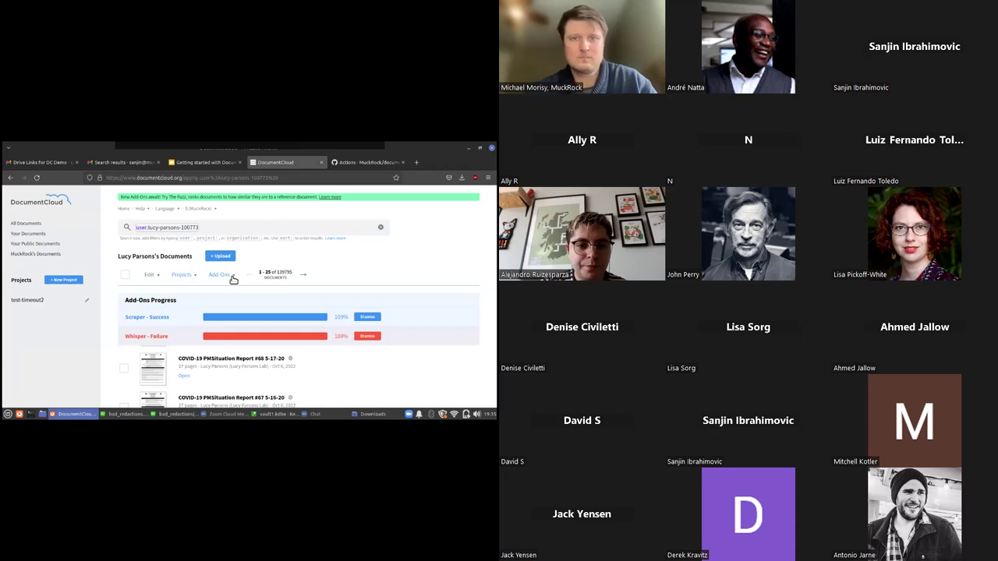
Choose Whisper from the Add-Ons menu to reopen its transcription form
click(220, 275)
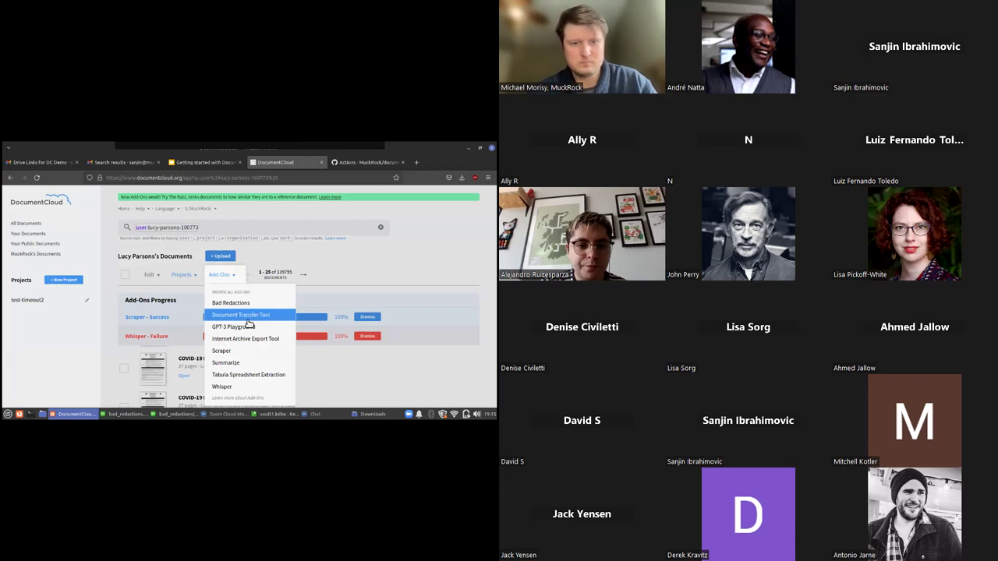
click(312, 281)
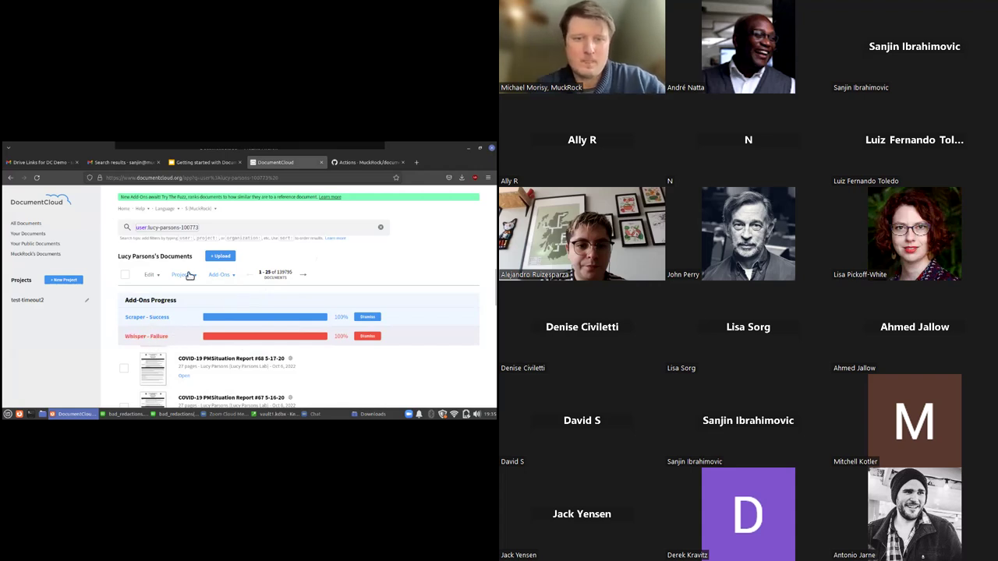
click(221, 275)
click(234, 386)
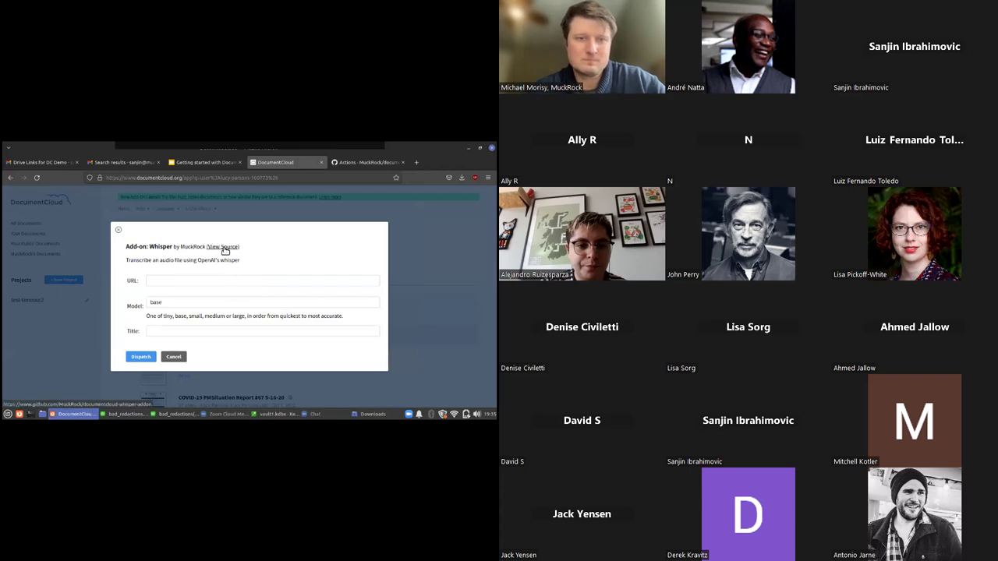
Look over documentcloud-whisper-addon's code, then scroll its Actions list of 33 workflow runs
click(223, 247)
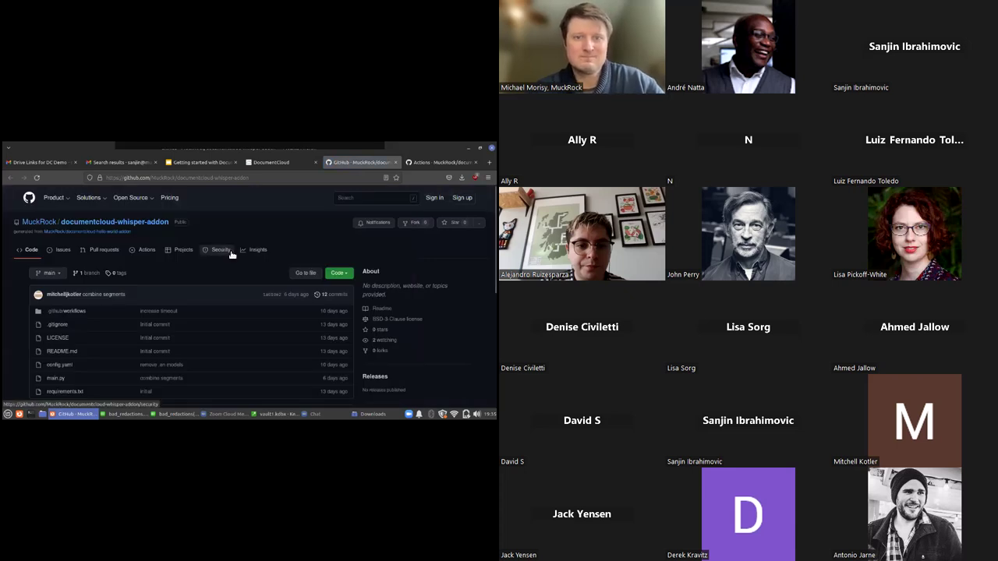
scroll(240, 258, down, 3)
scroll(239, 258, up, 3)
click(143, 253)
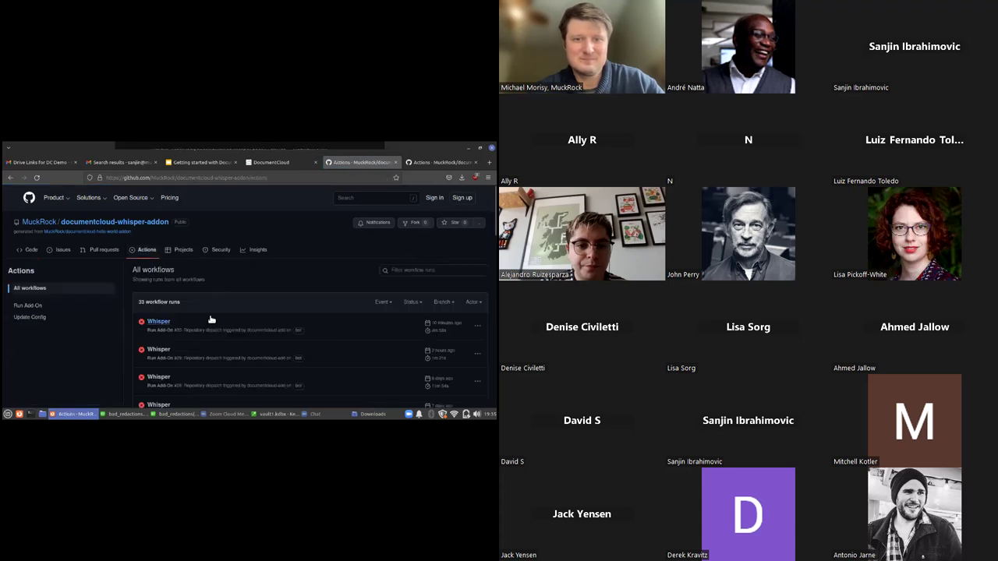
scroll(266, 349, down, 5)
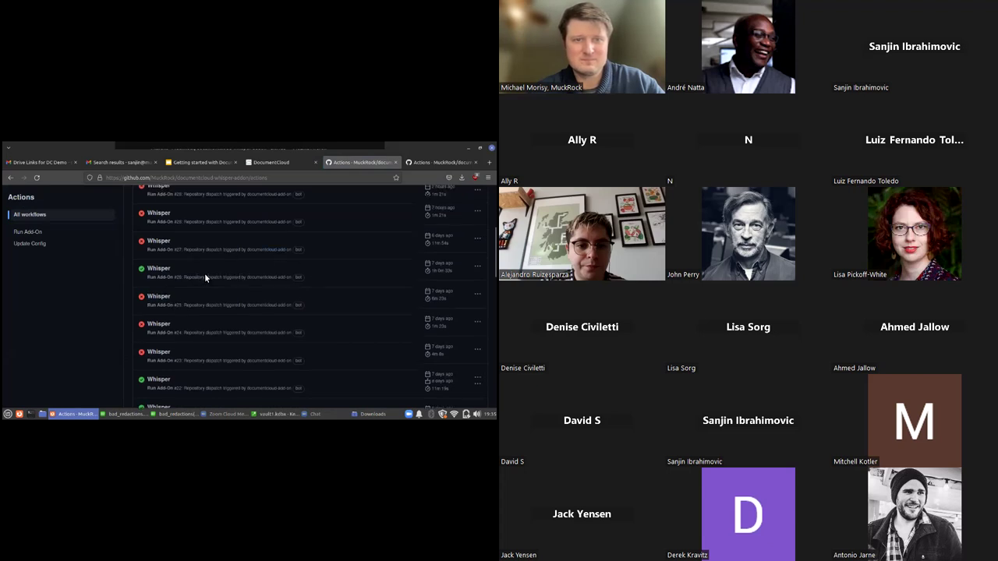
scroll(204, 273, up, 5)
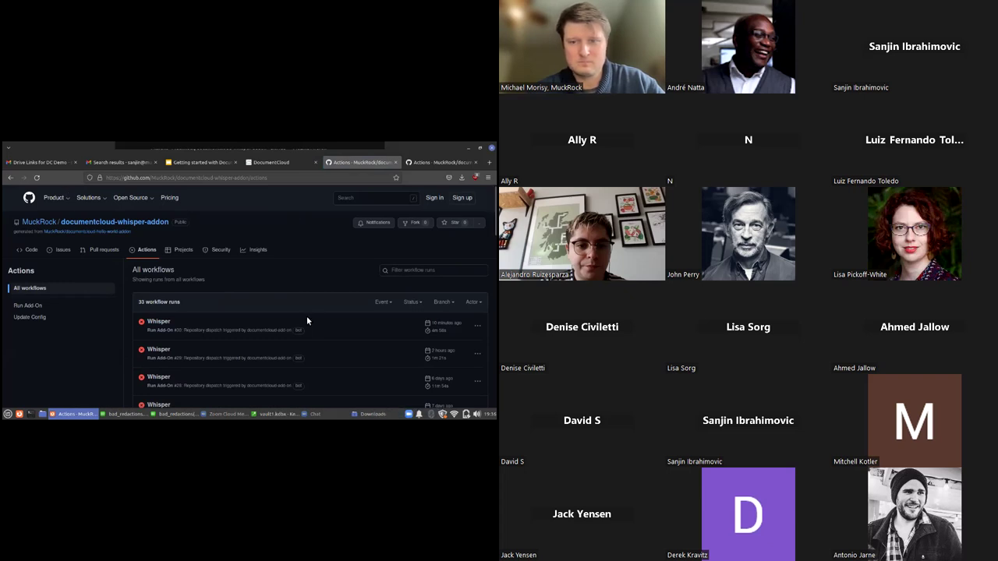
Open the latest failed Whisper run and inspect its Run-Add-On job steps
click(164, 322)
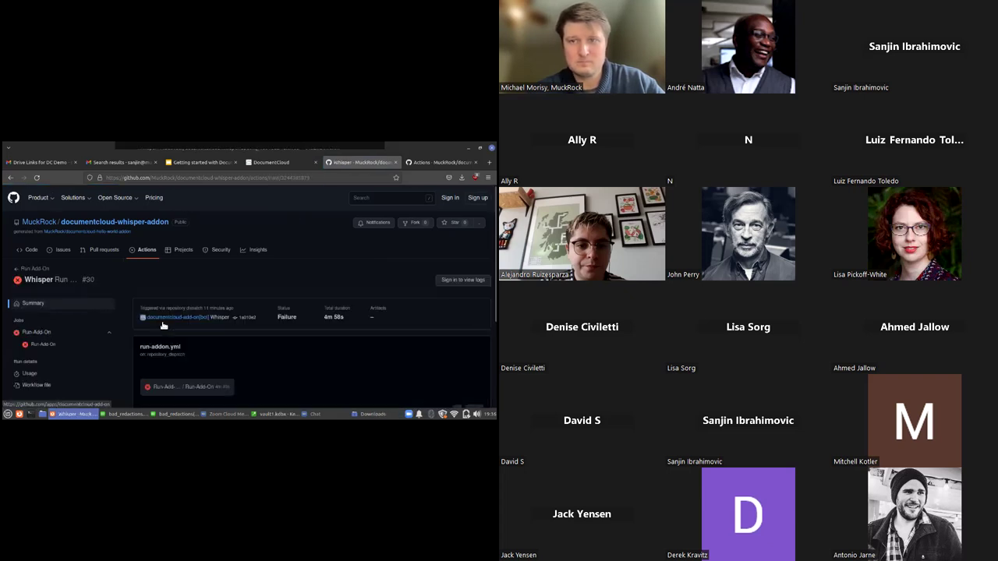
scroll(222, 289, down, 3)
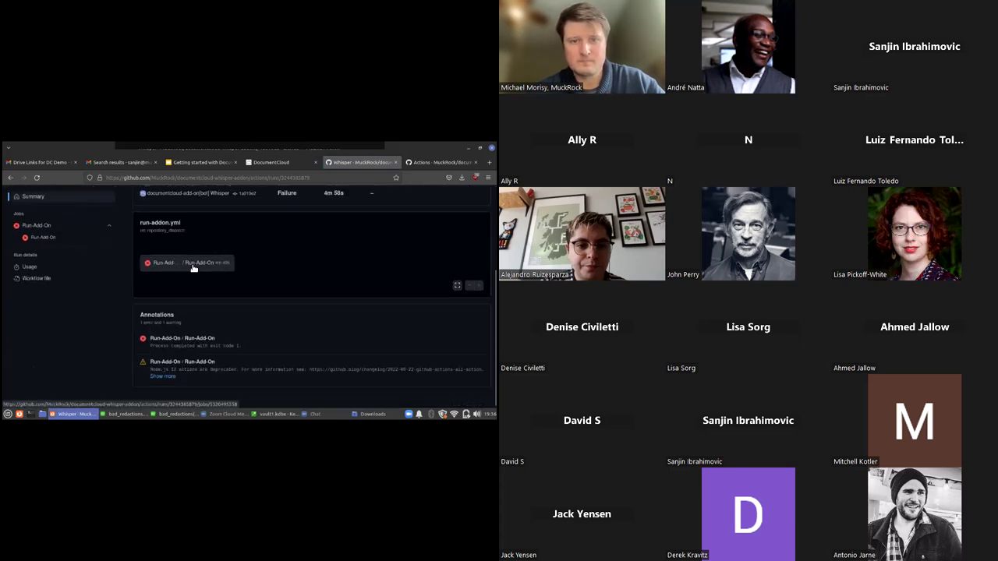
click(193, 268)
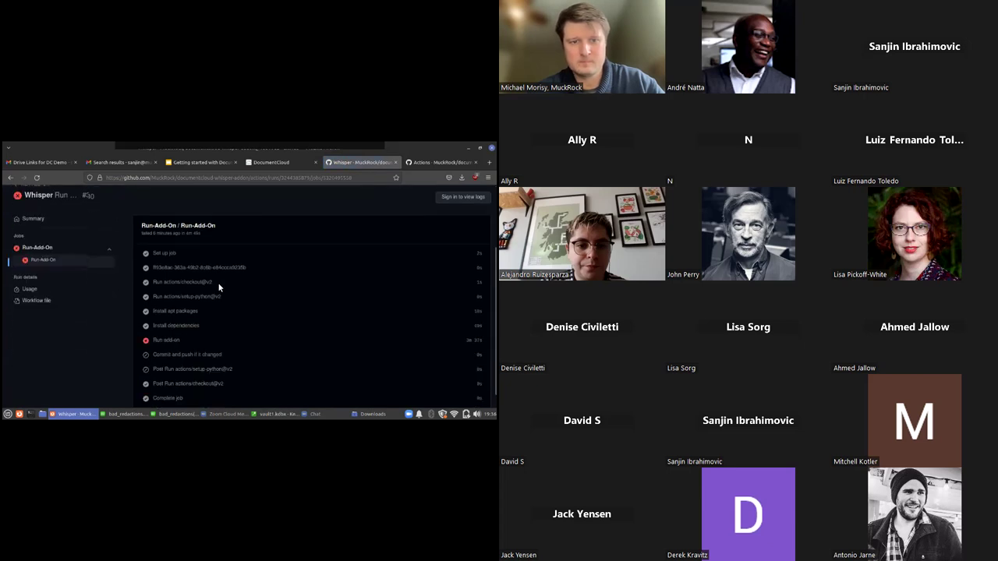
scroll(218, 288, down, 1)
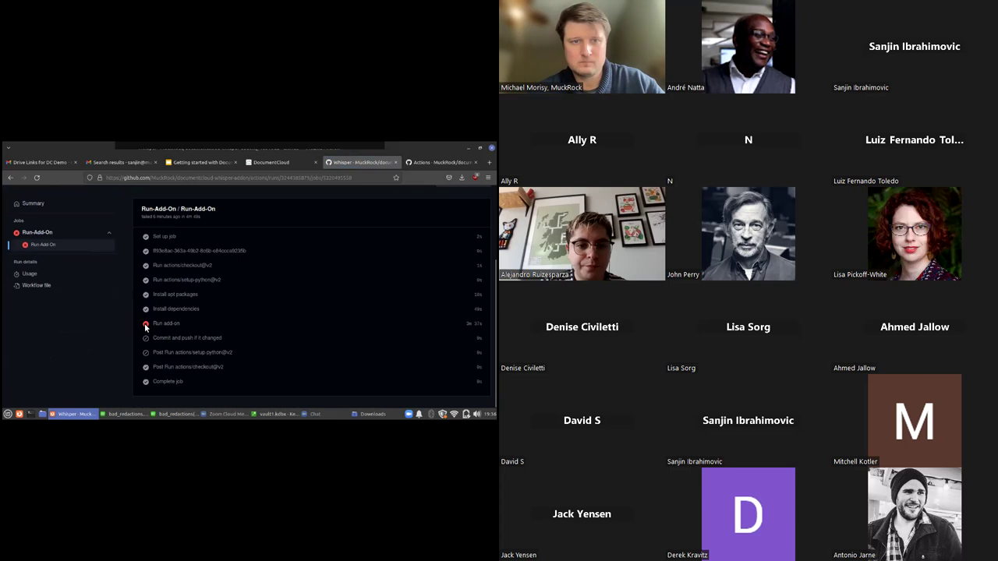
scroll(194, 312, up, 3)
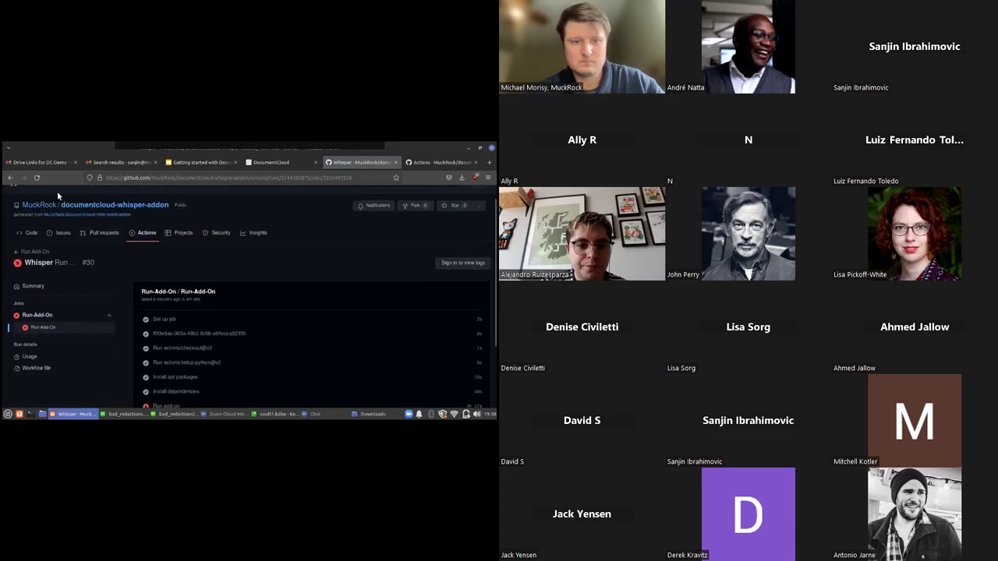
scroll(184, 260, down, 3)
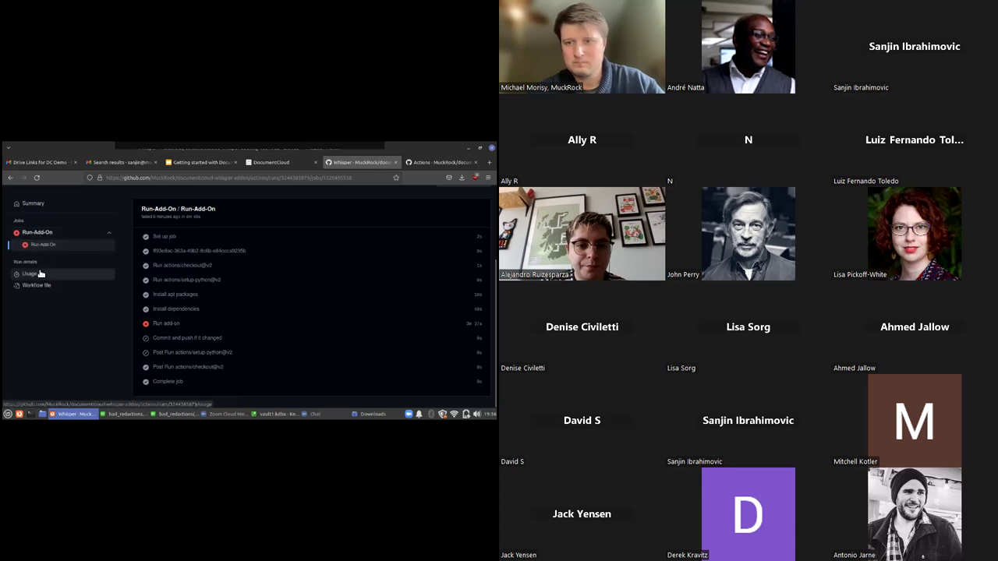
Check the run's Usage and the Pull requests page, then reopen failed Whisper run #30
click(37, 274)
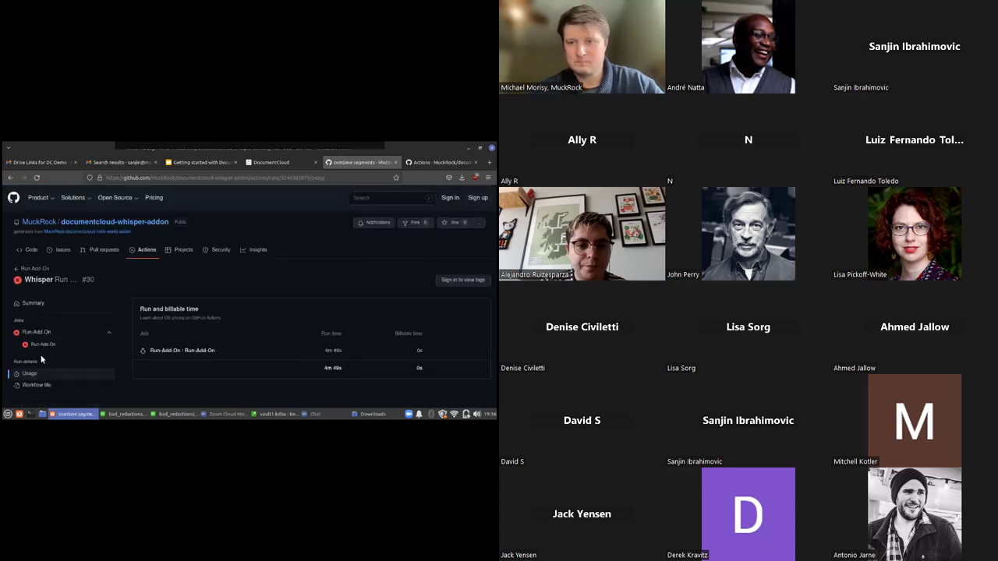
click(43, 335)
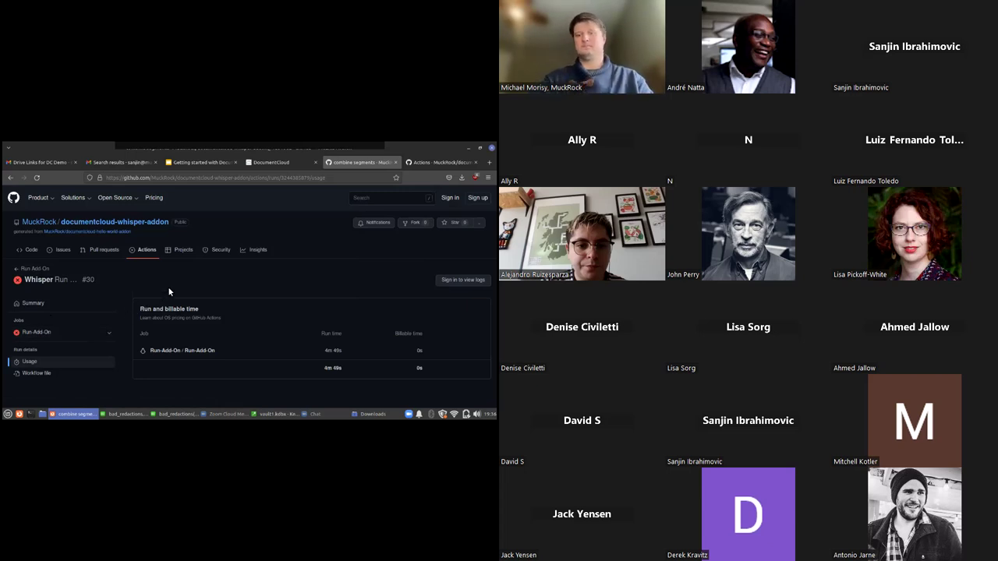
click(101, 250)
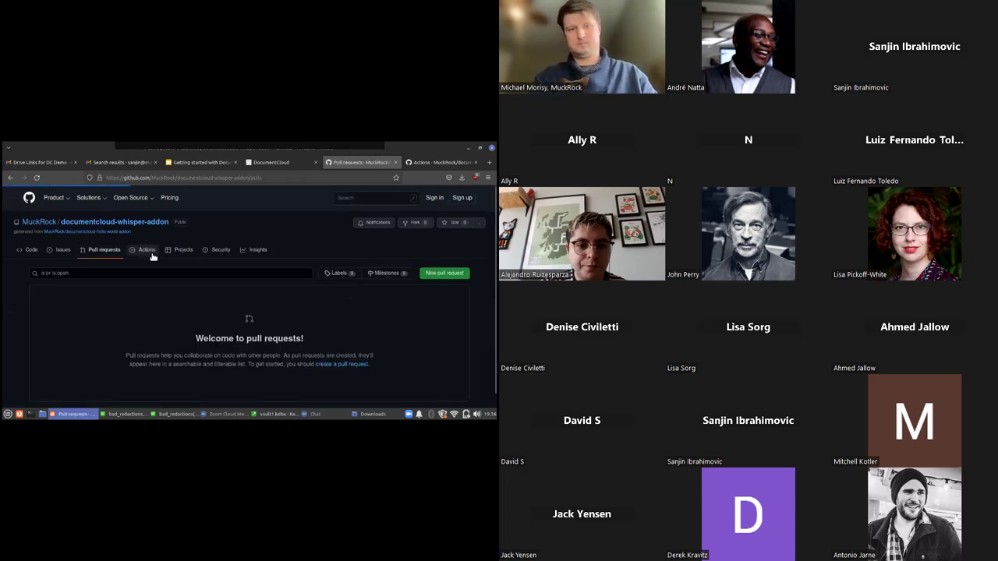
click(146, 250)
scroll(187, 308, down, 1)
click(159, 281)
scroll(187, 325, down, 2)
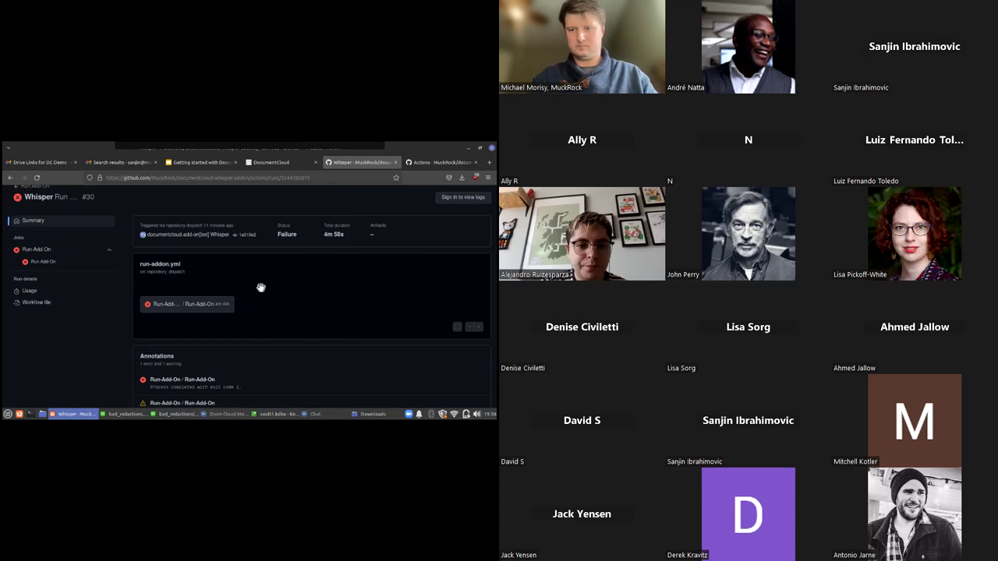
Switch back to DocumentCloud and cancel the Whisper add-on form
click(258, 163)
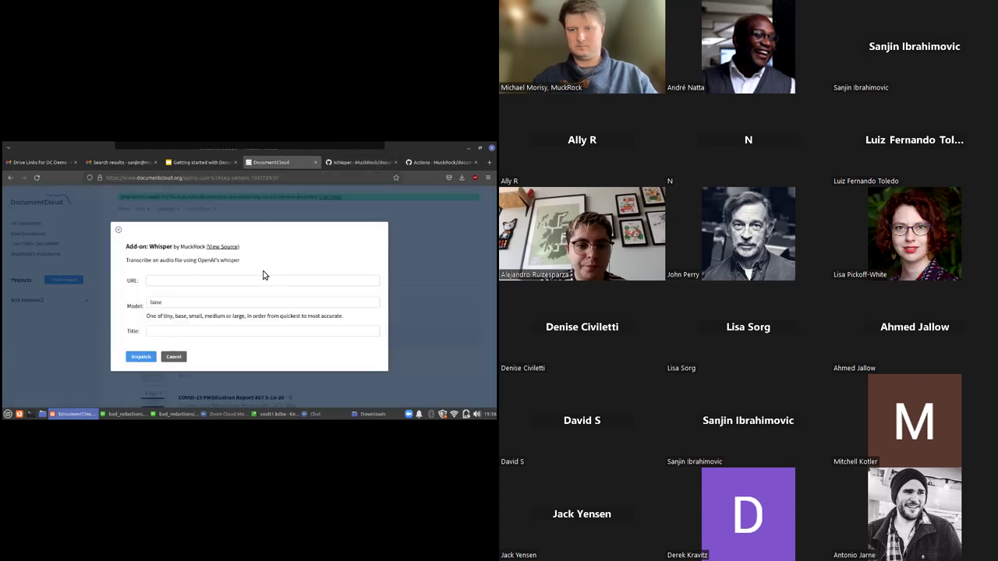
click(180, 356)
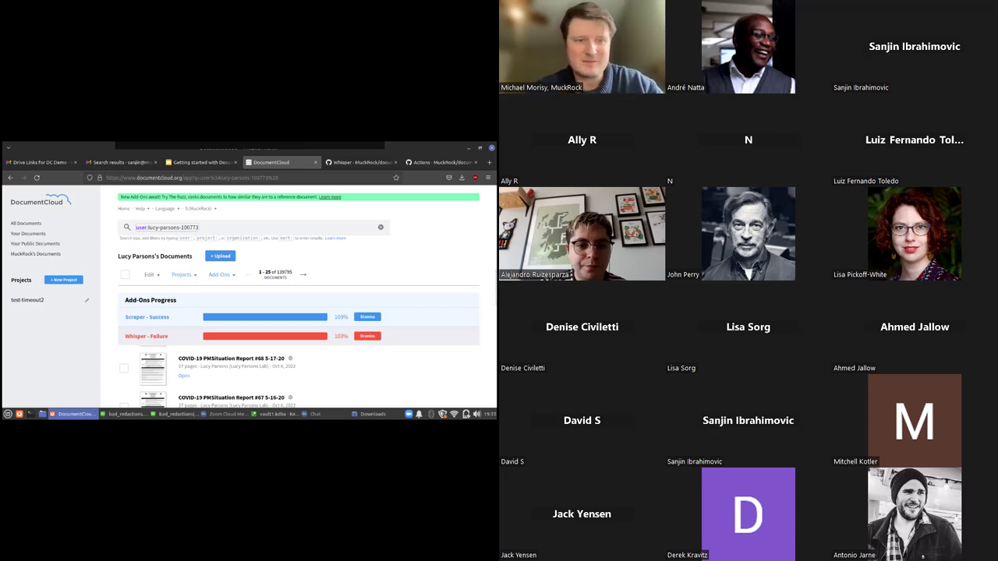
Refresh the document list and dismiss the Scraper success and Whisper failure notices
click(36, 178)
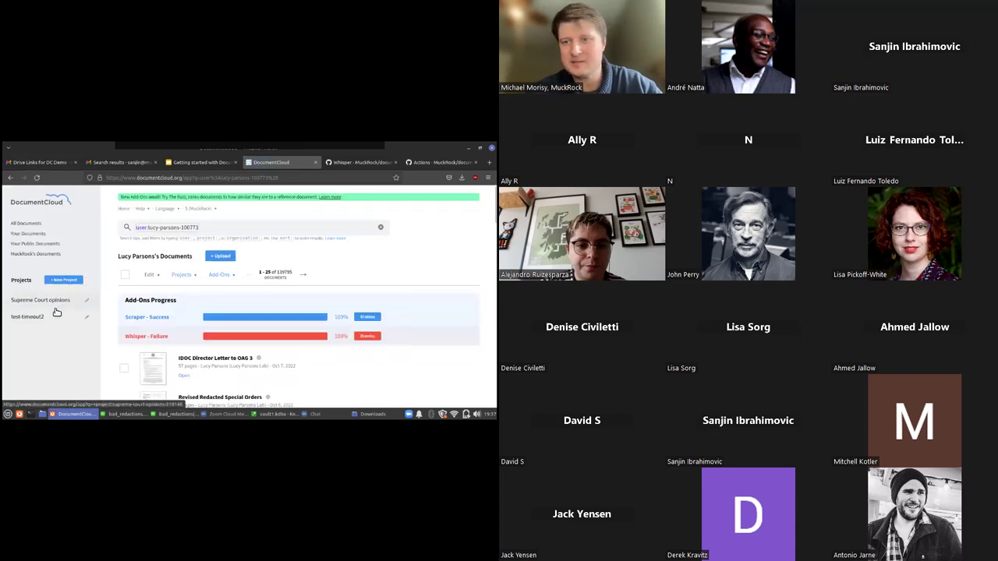
click(367, 317)
click(367, 317)
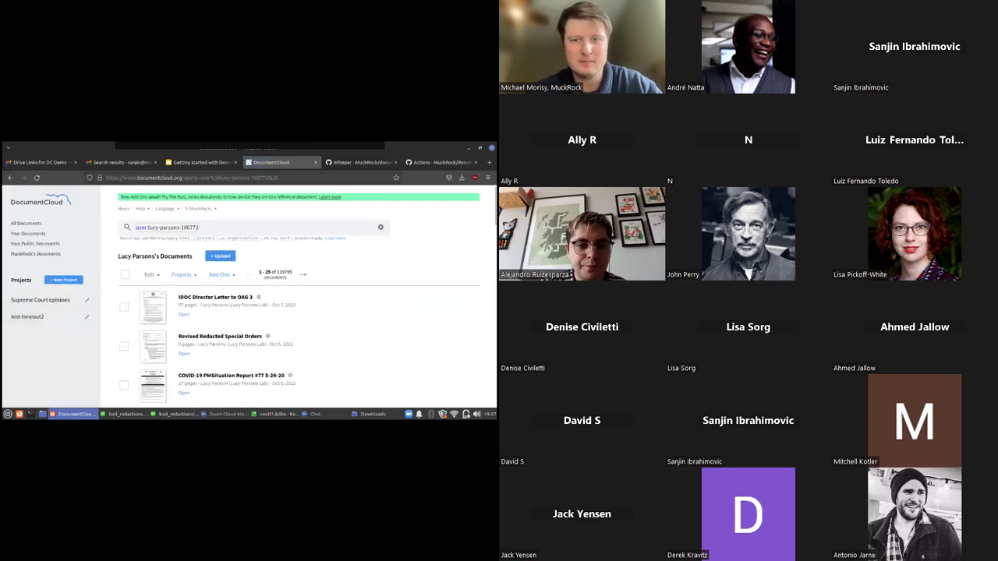
View the scraped PIOServices document in Supreme Court opinions, then switch to the test-timeout2 project
click(38, 301)
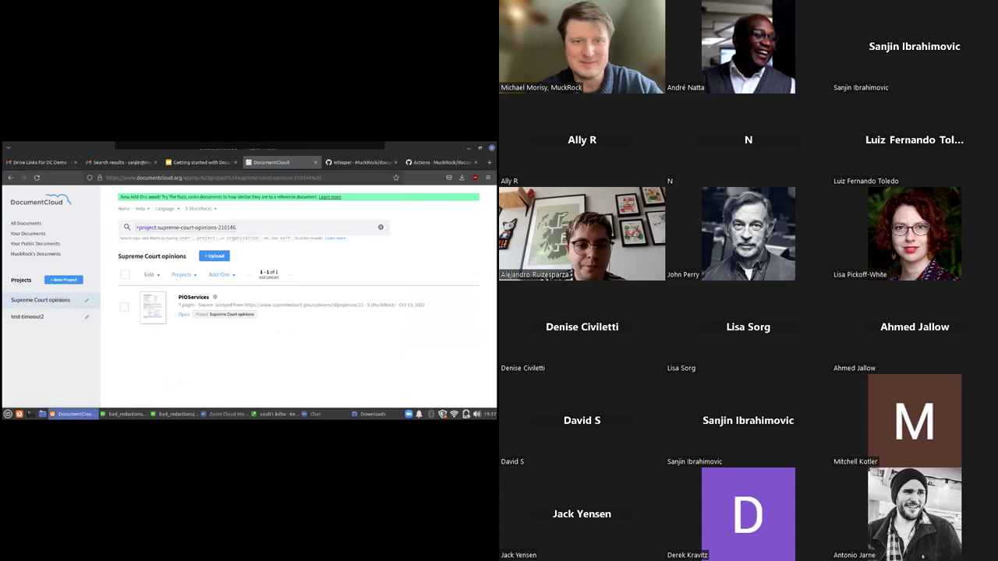
click(227, 279)
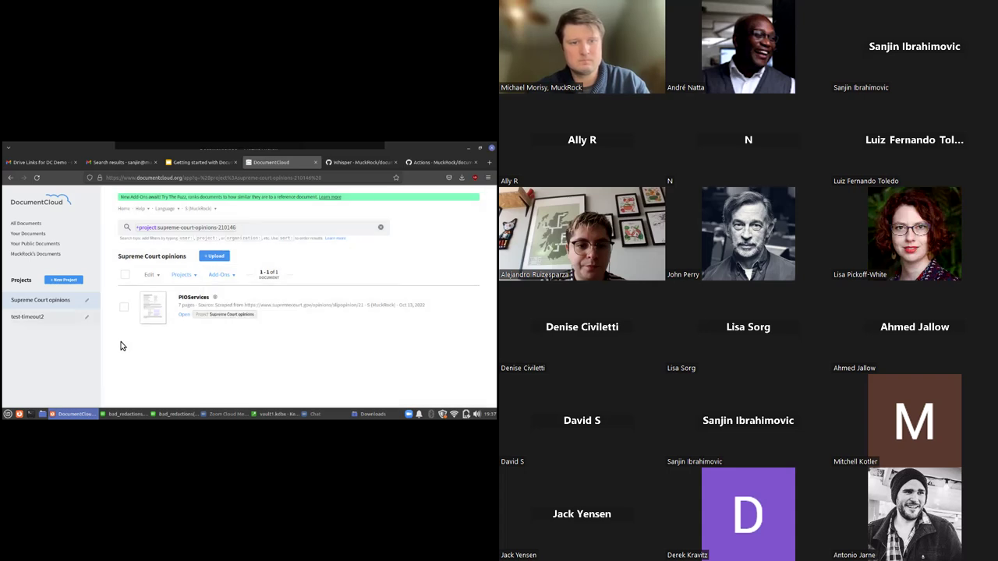
click(62, 318)
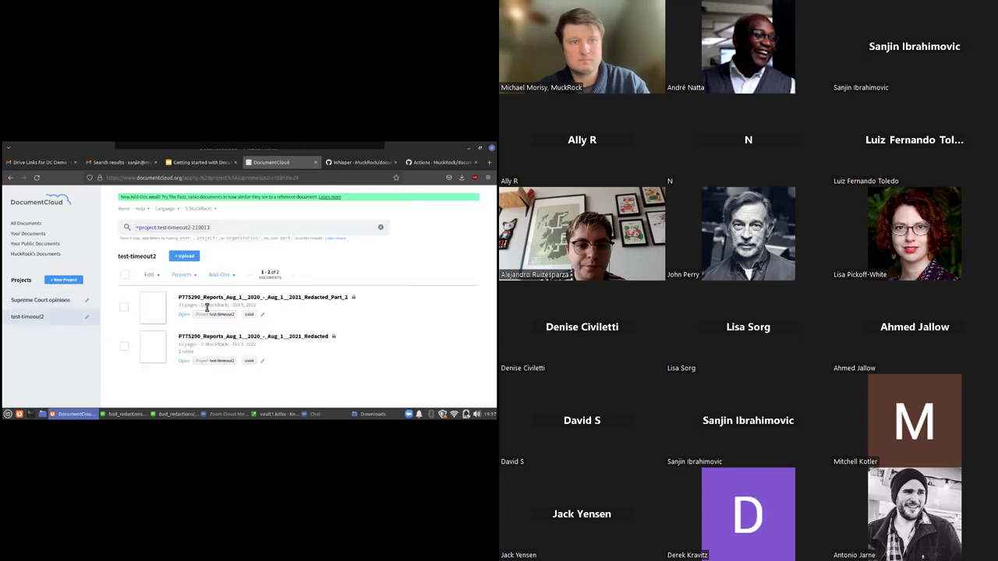
Filter the list to your public documents and open T147
click(36, 245)
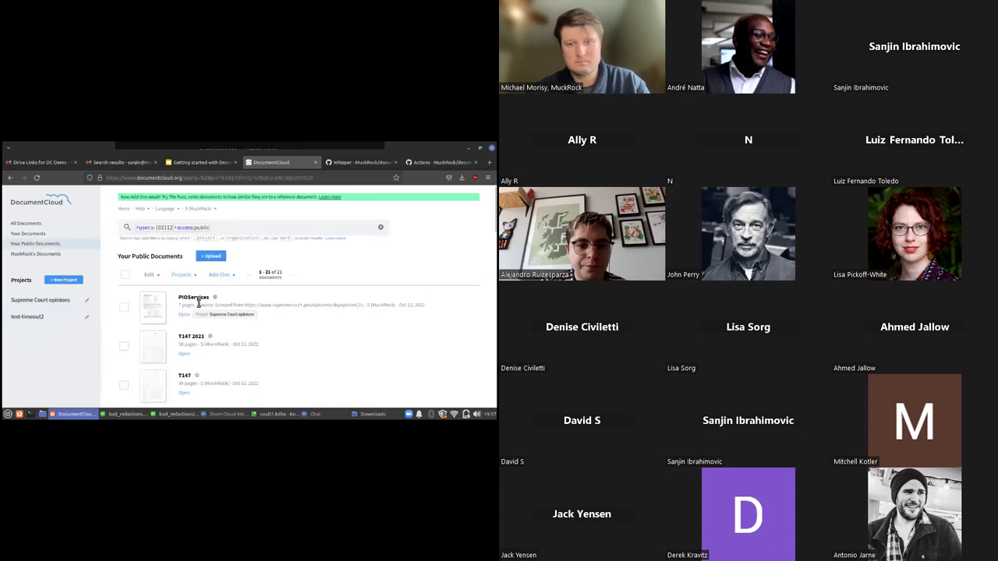
scroll(199, 304, down, 3)
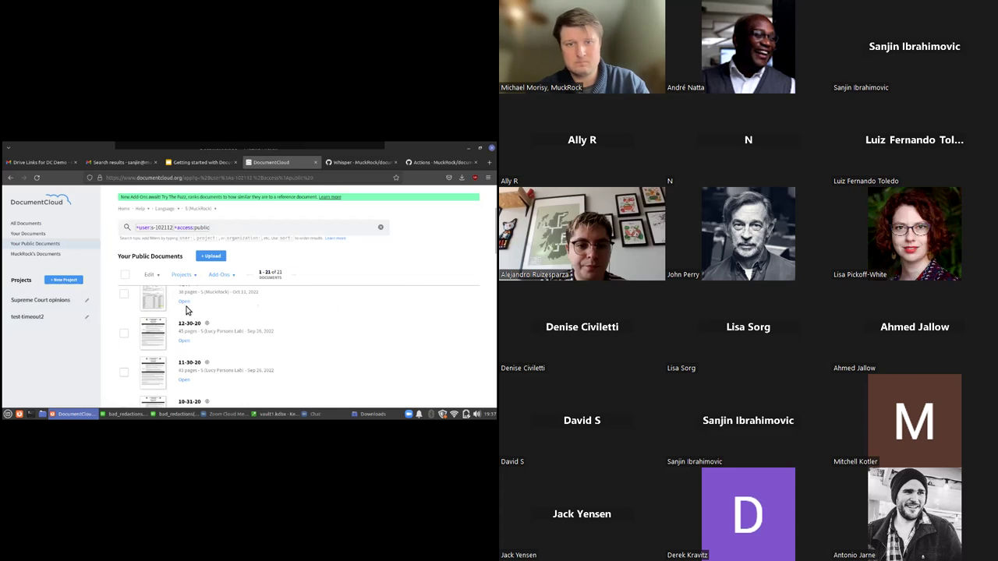
click(156, 303)
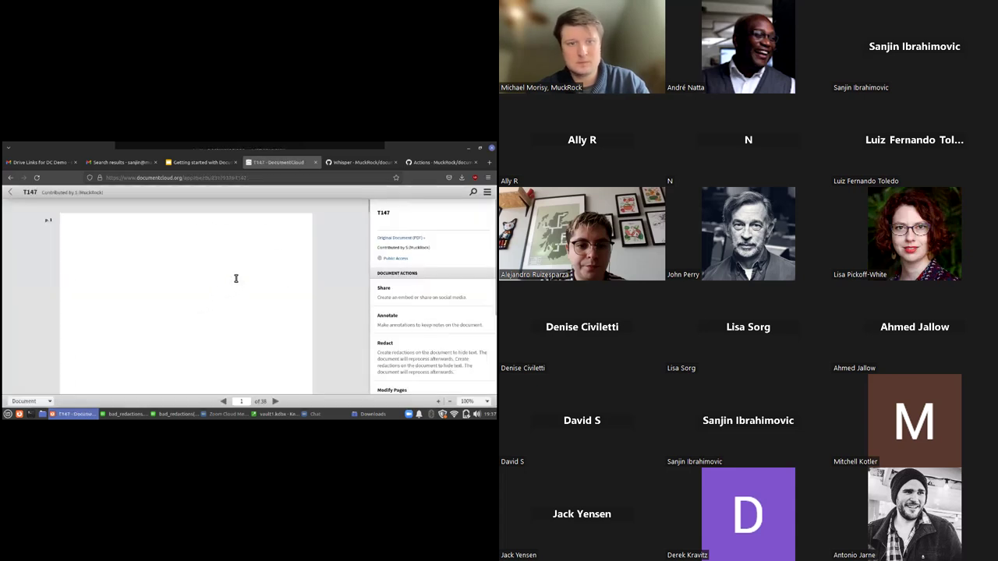
Scroll through pages 5–6 of T147, then return to Your Public Documents
scroll(236, 278, down, 5)
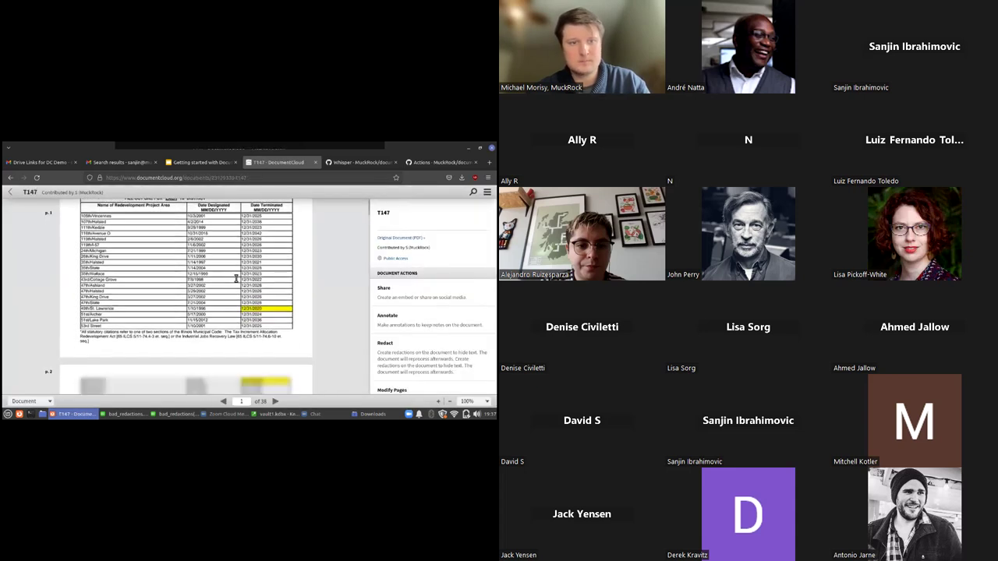
scroll(236, 278, down, 10)
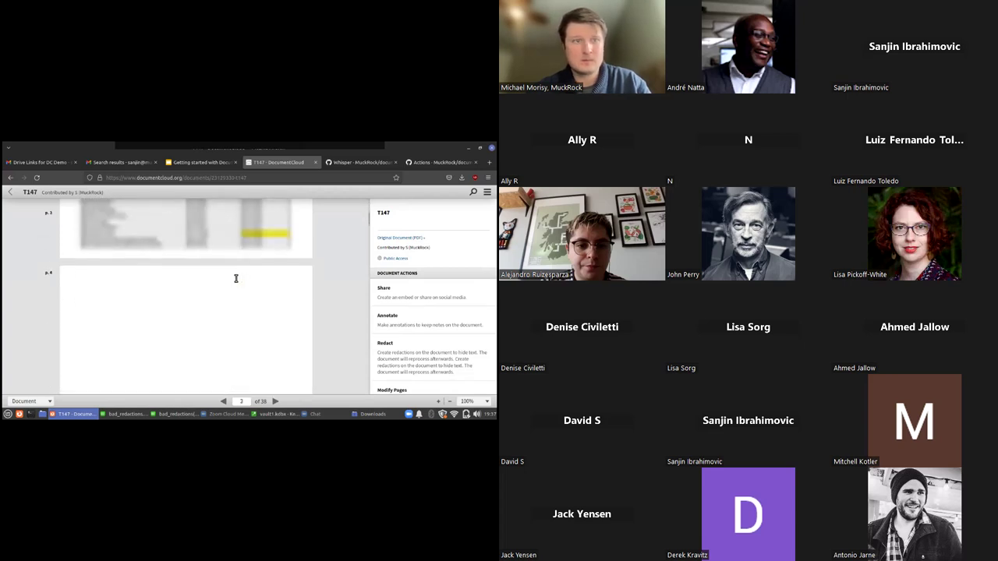
scroll(235, 278, down, 1)
scroll(235, 278, down, 5)
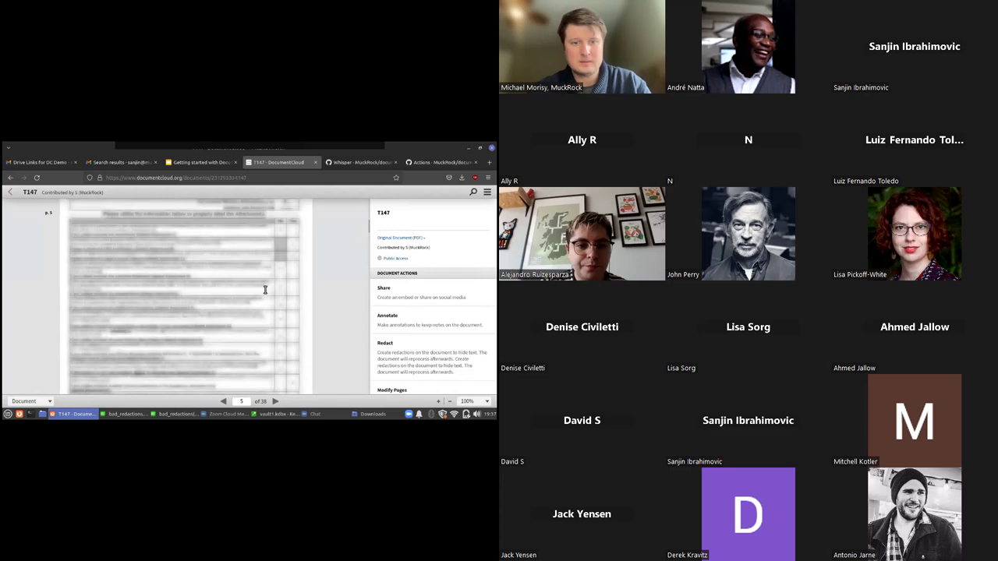
scroll(266, 270, down, 5)
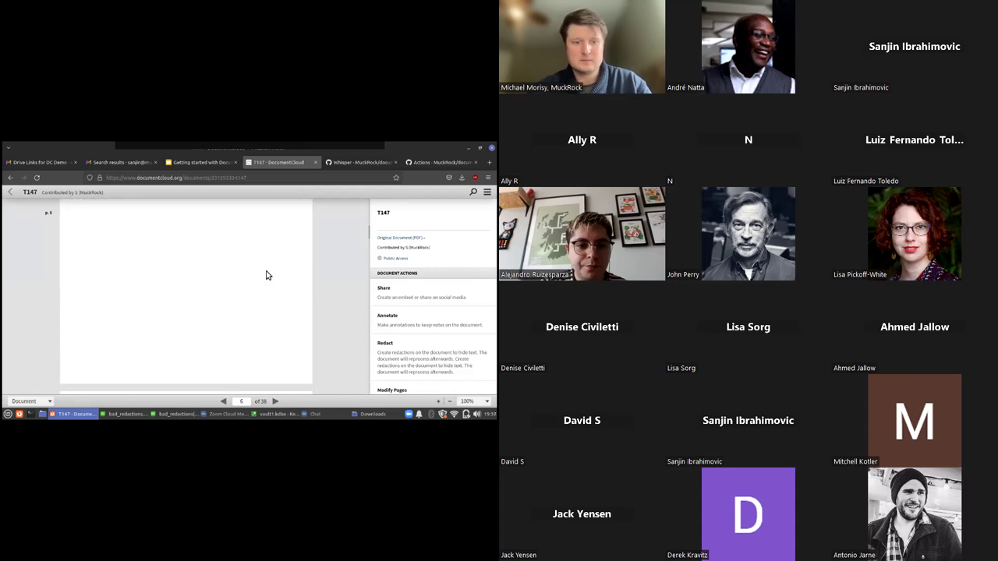
scroll(266, 270, up, 1)
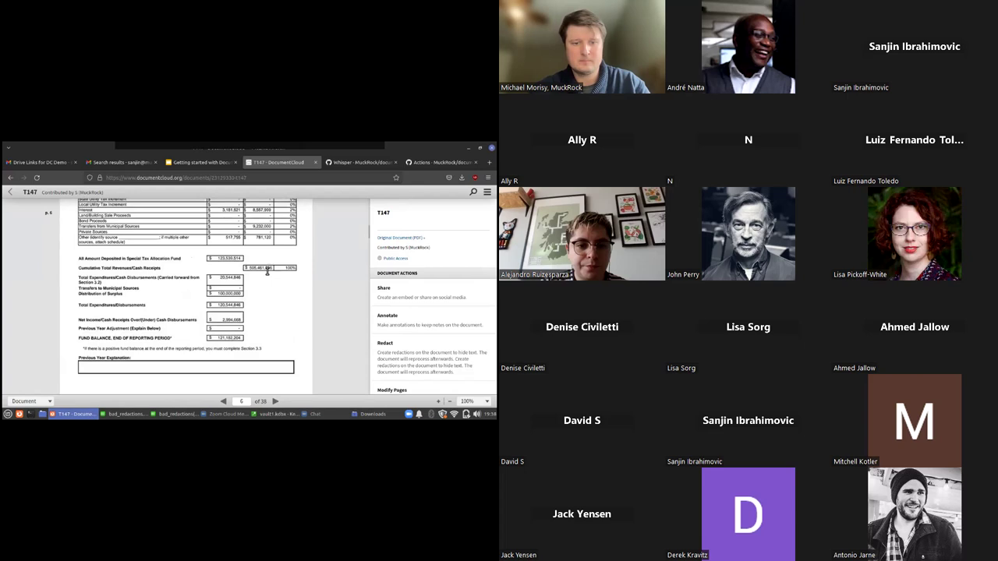
scroll(270, 253, up, 3)
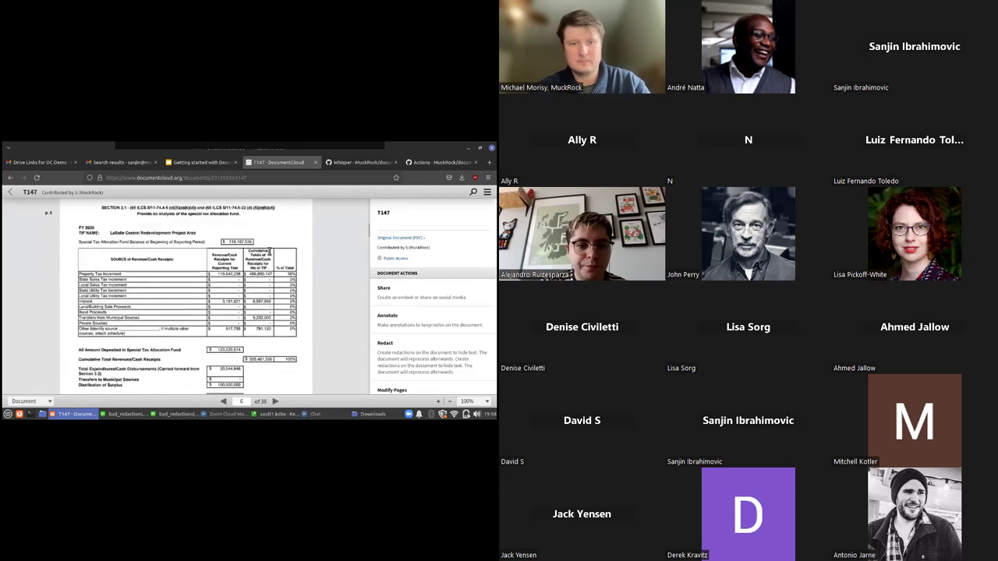
scroll(270, 257, up, 5)
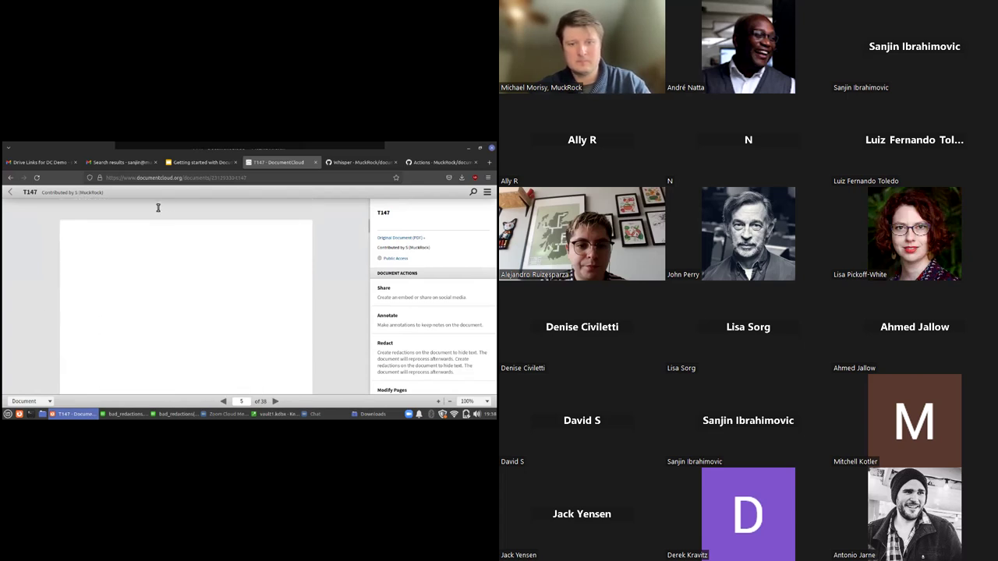
scroll(140, 217, down, 1)
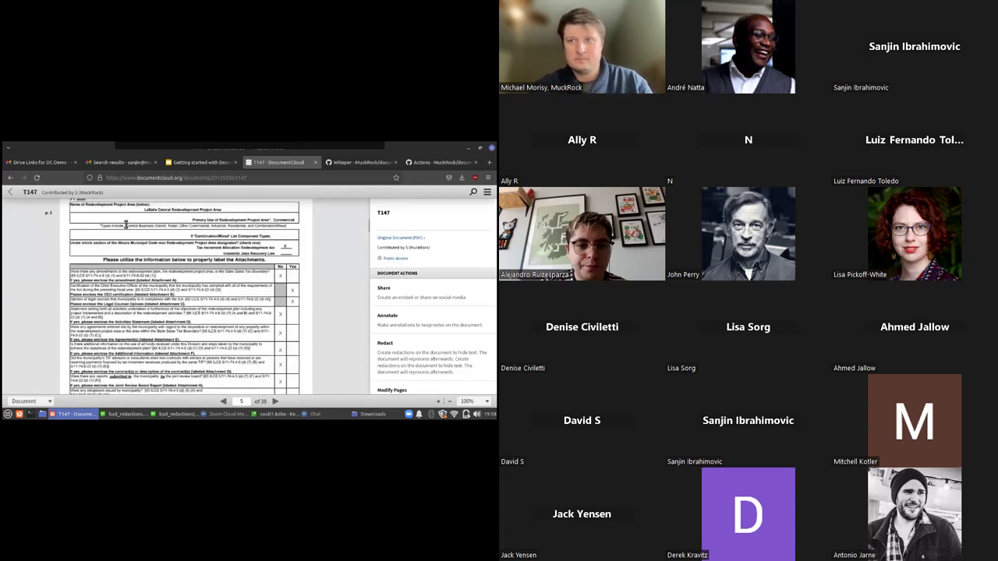
scroll(125, 225, down, 5)
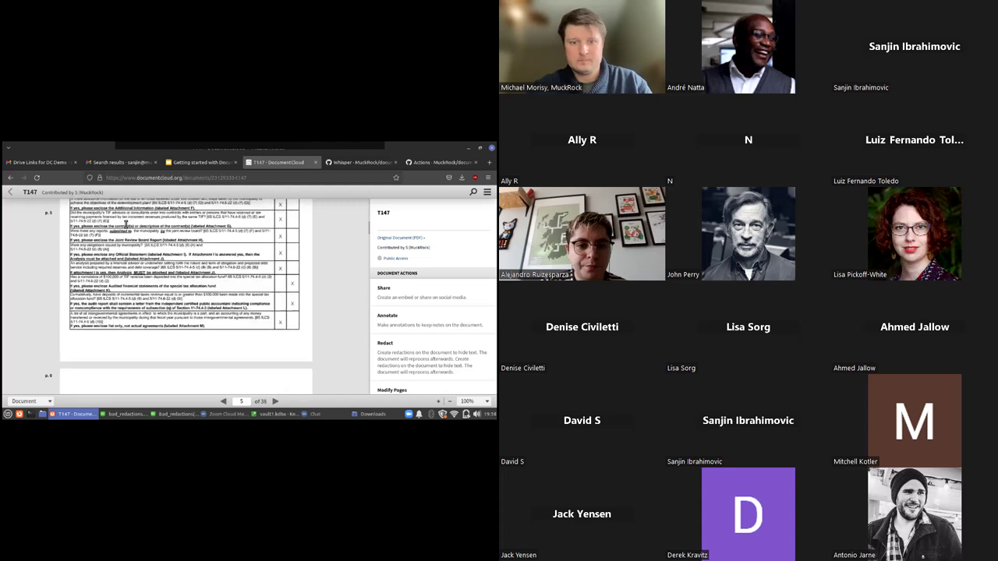
click(11, 194)
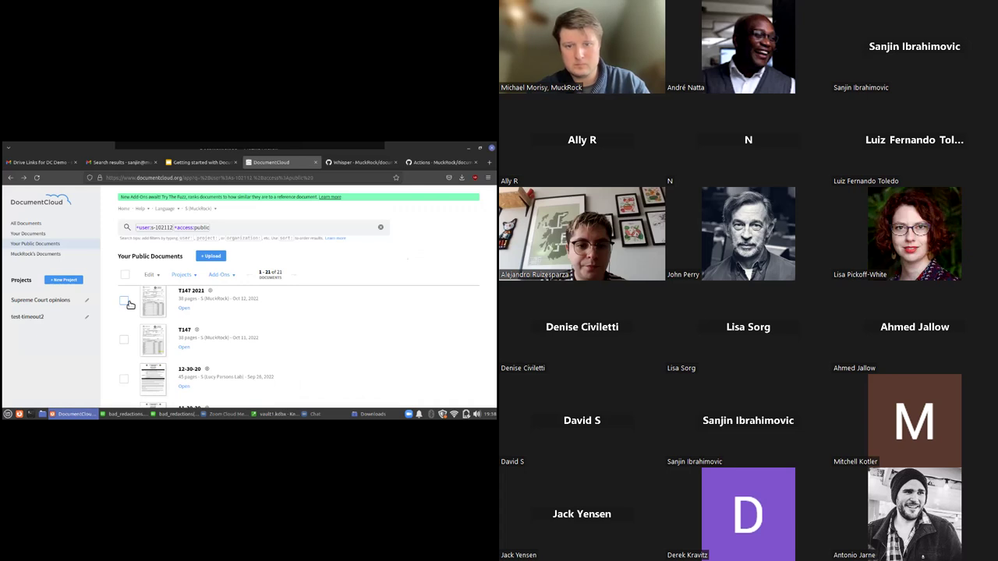
Select T147 2021 and bring up the Tabula Spreadsheet Extraction form's template URL field
click(124, 301)
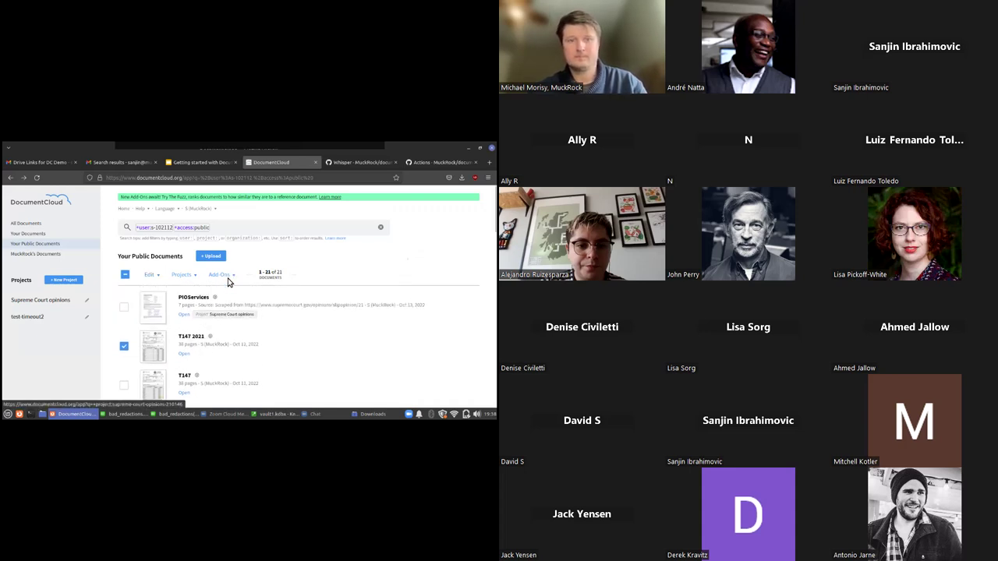
click(225, 275)
click(256, 375)
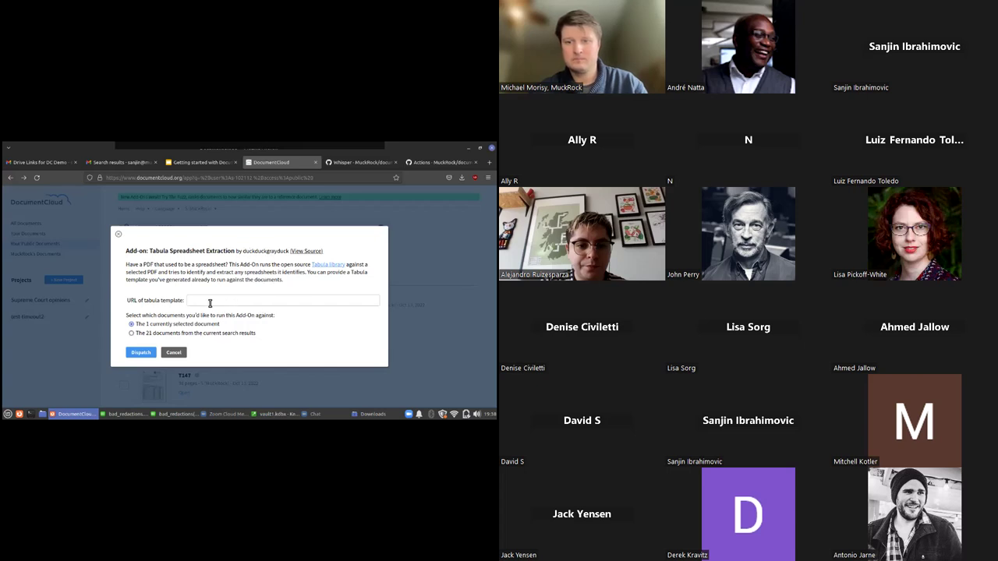
click(210, 302)
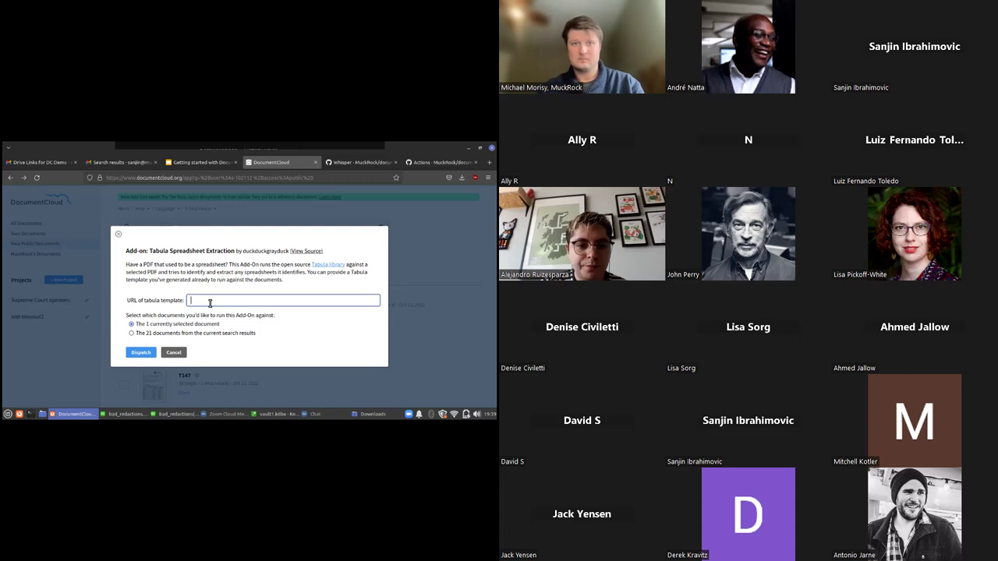
Cancel the Tabula form and glance through the T147 2021 document
click(173, 353)
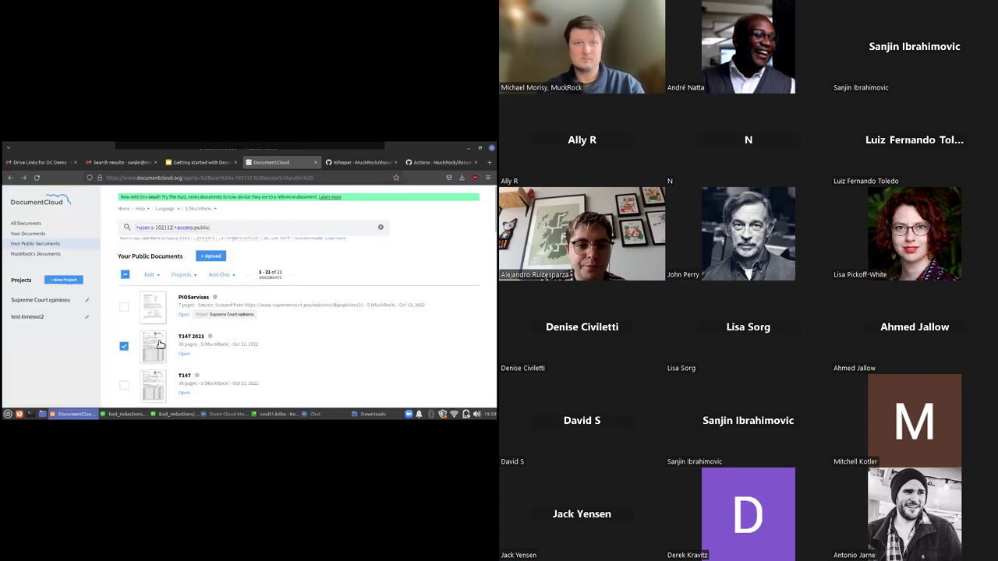
click(173, 338)
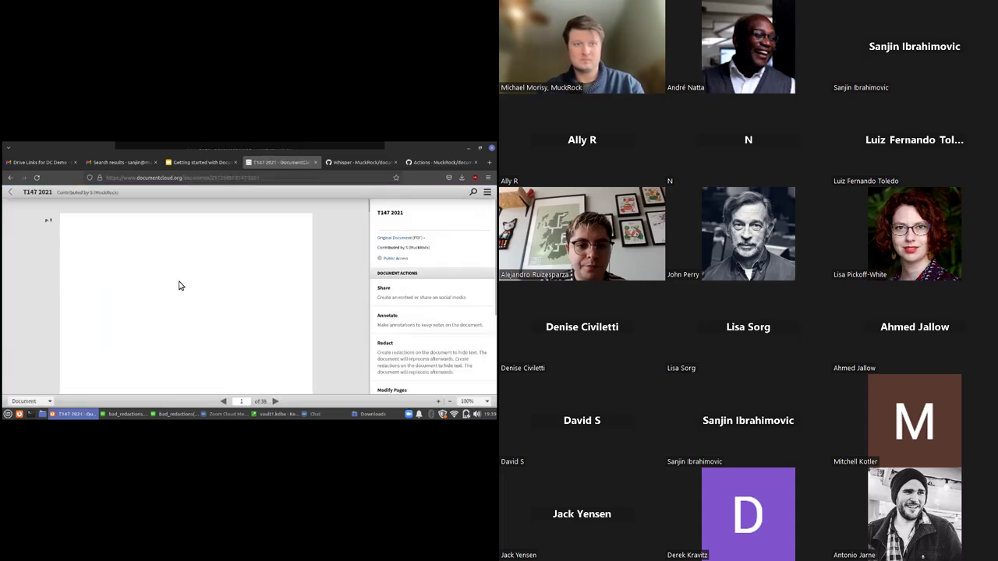
scroll(182, 283, down, 10)
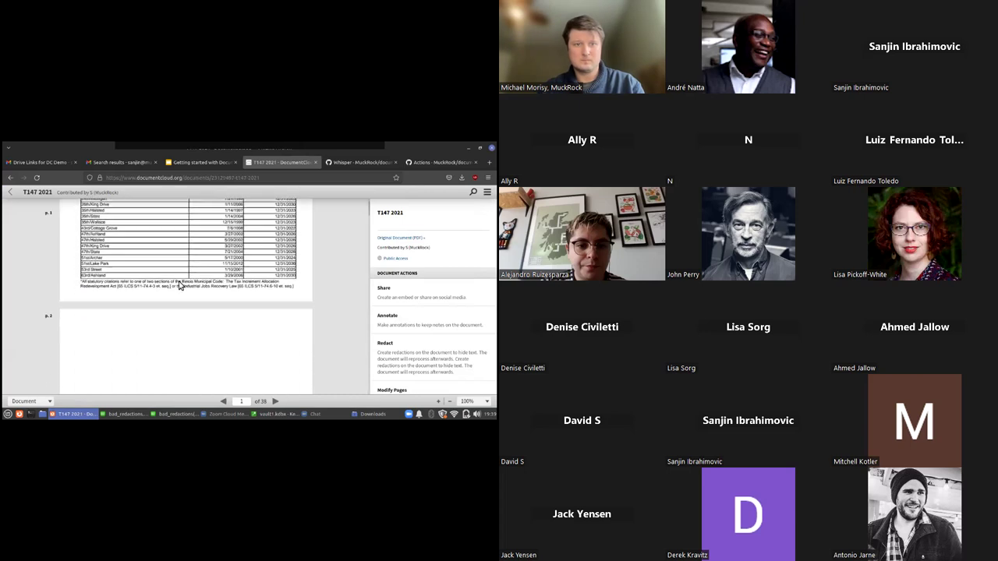
click(9, 195)
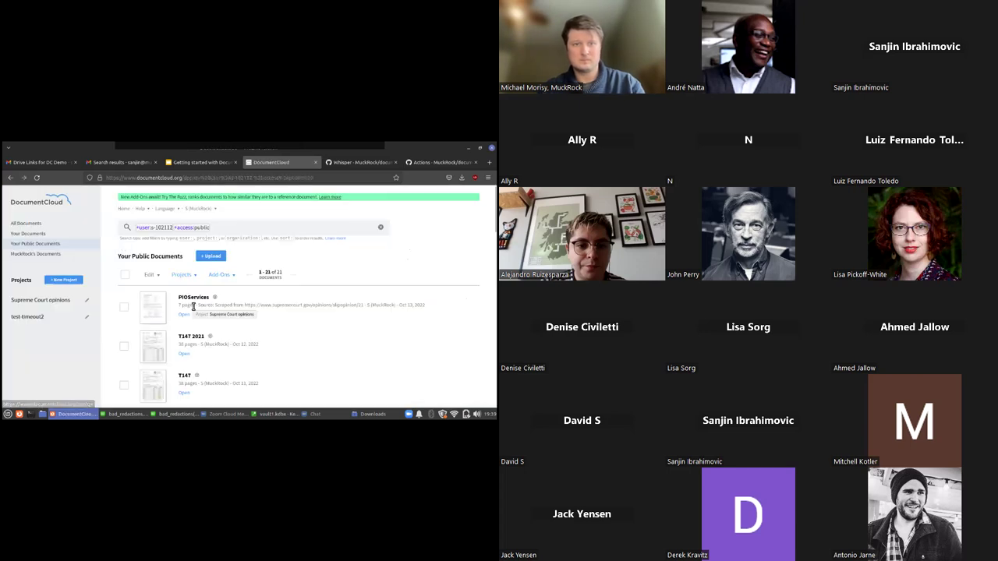
Select both T147 2021 and T147 in the list and bring up the Add-Ons list
click(127, 348)
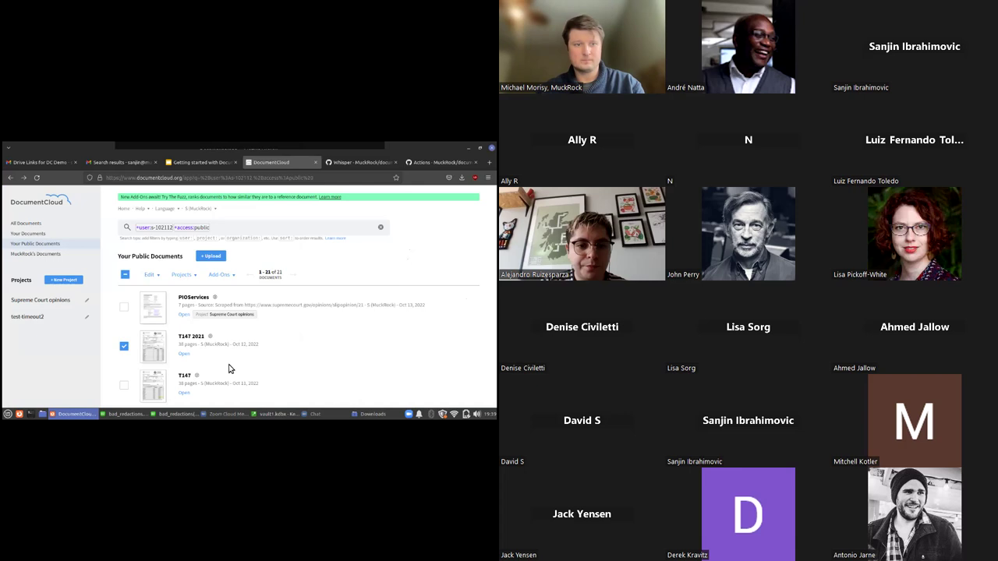
scroll(229, 369, down, 2)
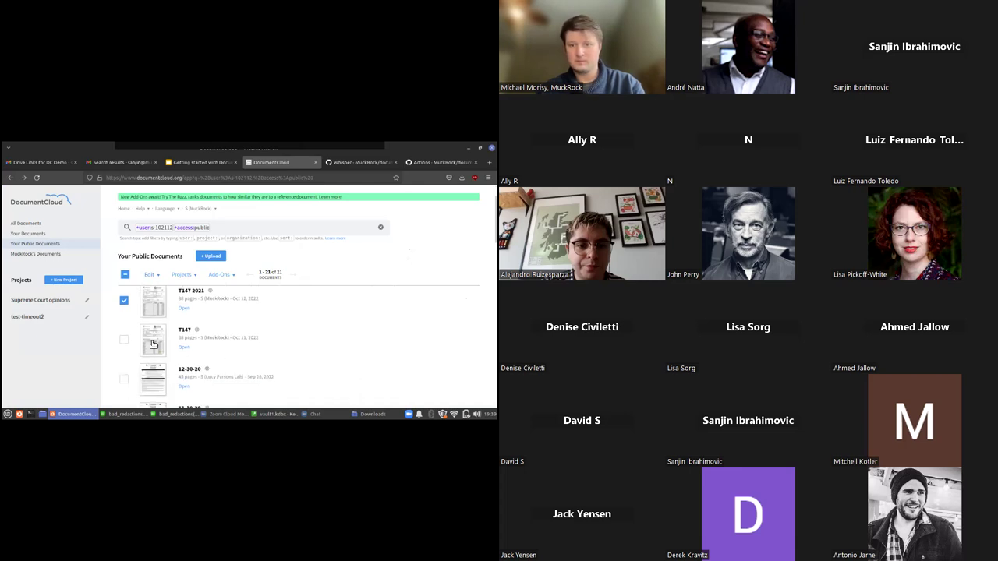
click(124, 340)
click(373, 414)
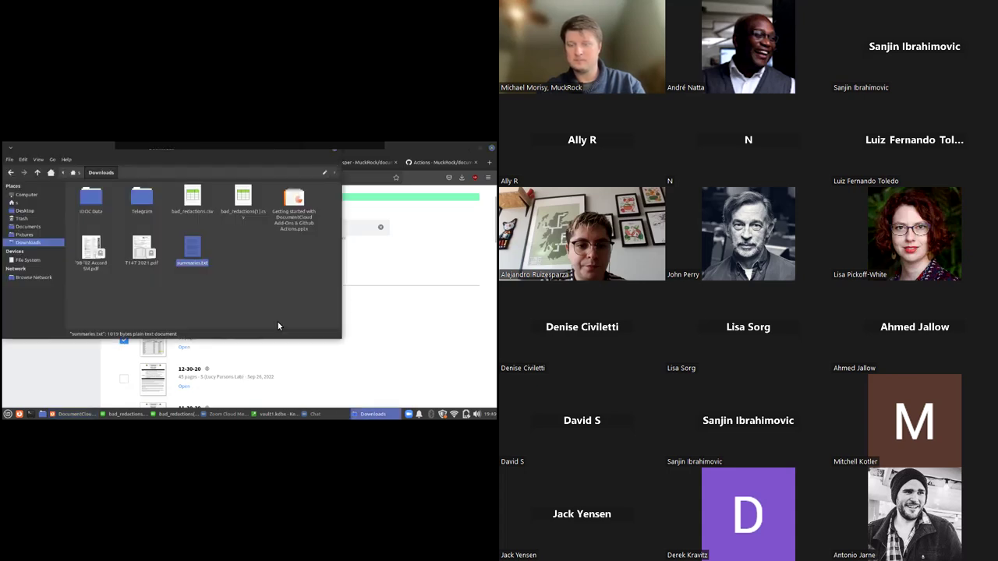
click(372, 414)
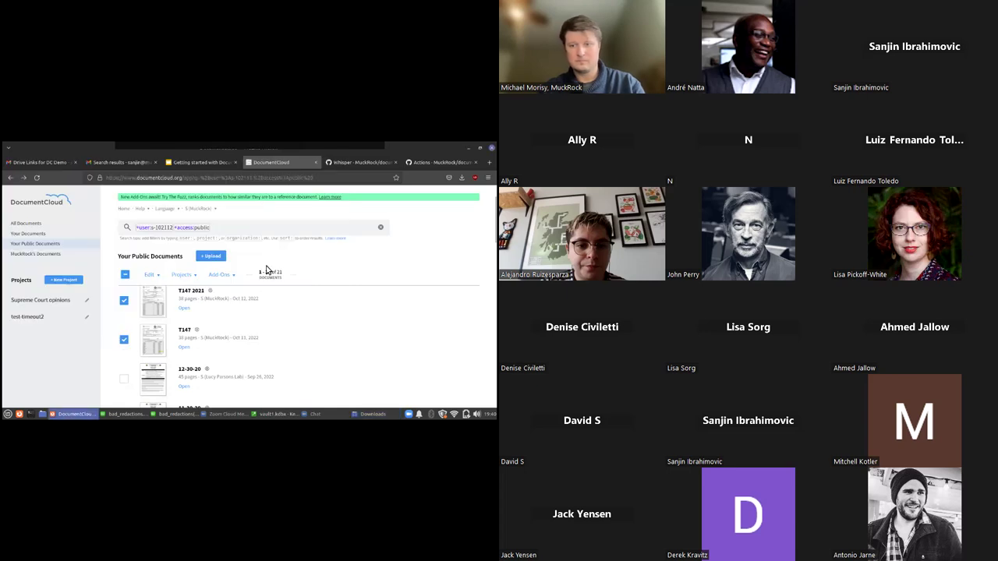
click(222, 274)
Copy the Tabula Template link from the 'Drive Links for DC Demo' email
click(243, 374)
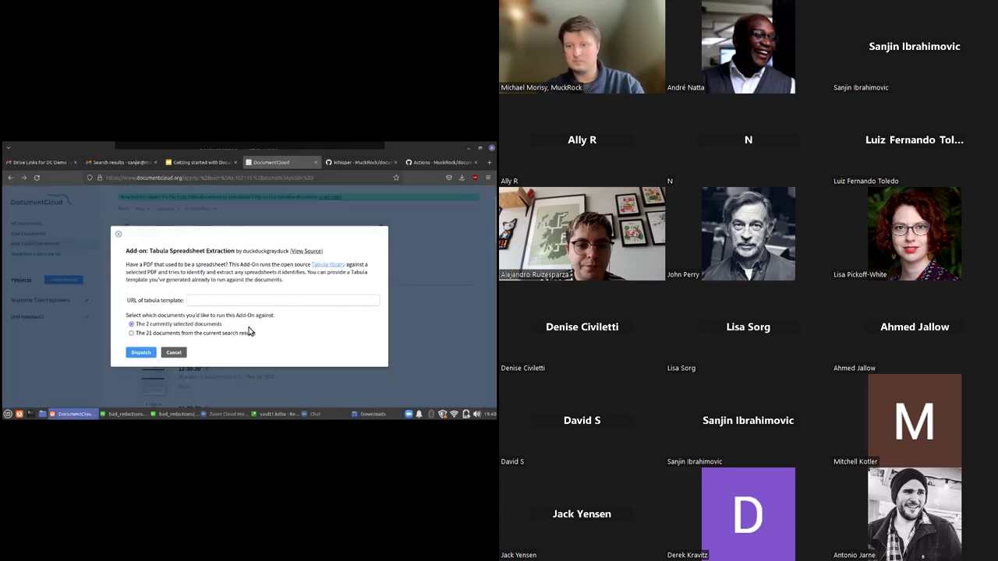
click(235, 302)
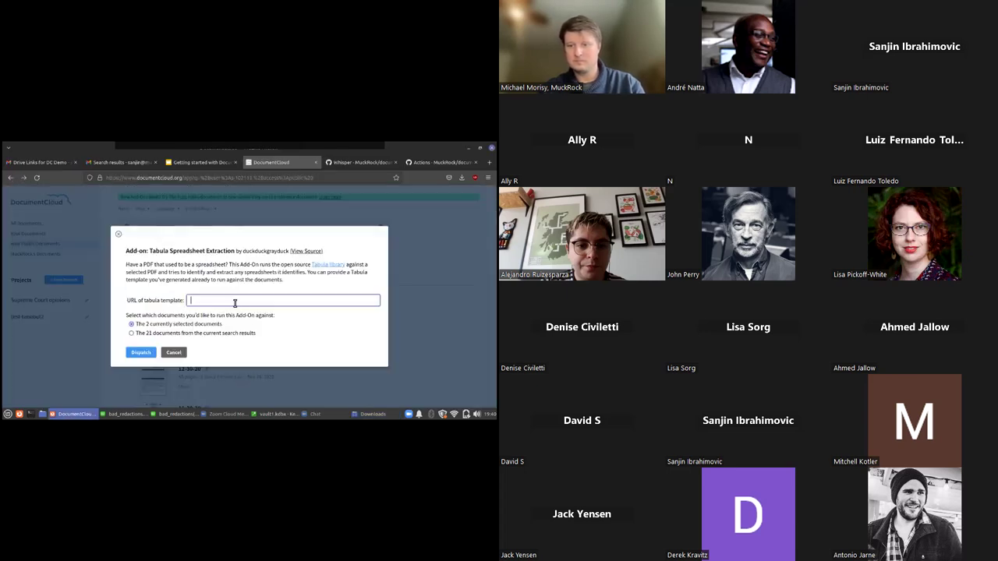
click(142, 163)
click(60, 163)
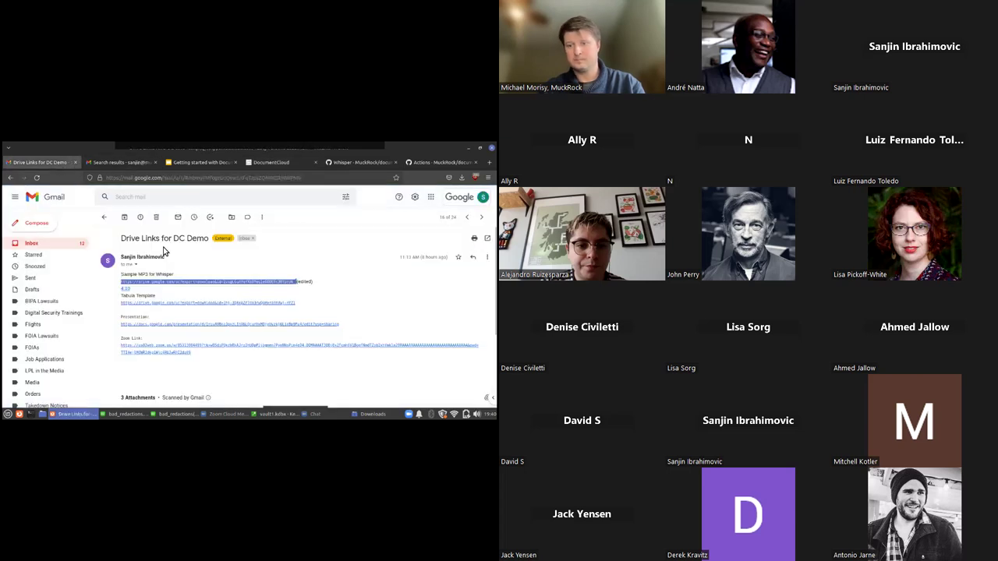
drag(310, 307, 123, 305)
right_click(125, 304)
click(139, 239)
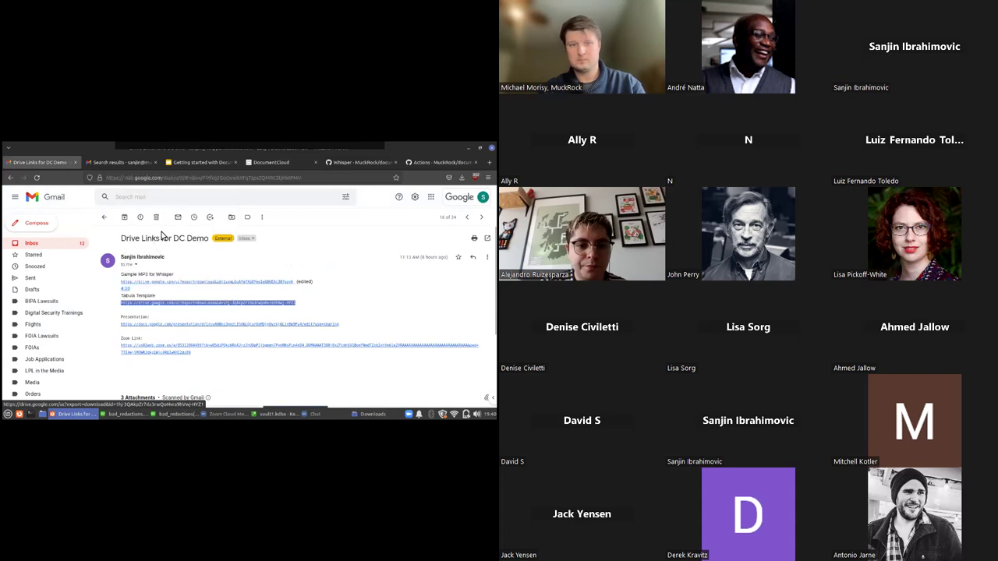
Paste the Drive link as Tabula's template URL and run it on both documents
click(201, 162)
click(269, 162)
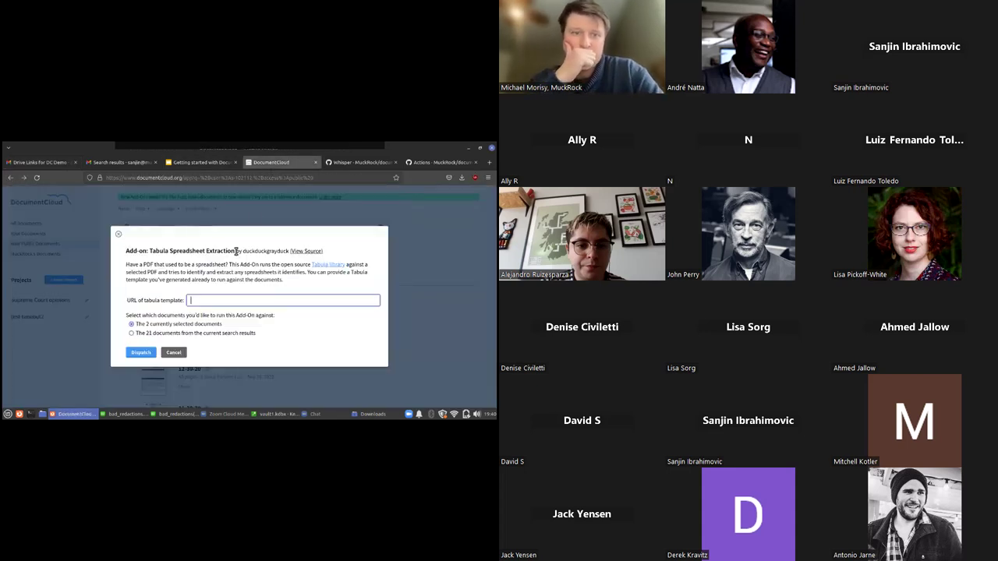
right_click(215, 299)
click(231, 343)
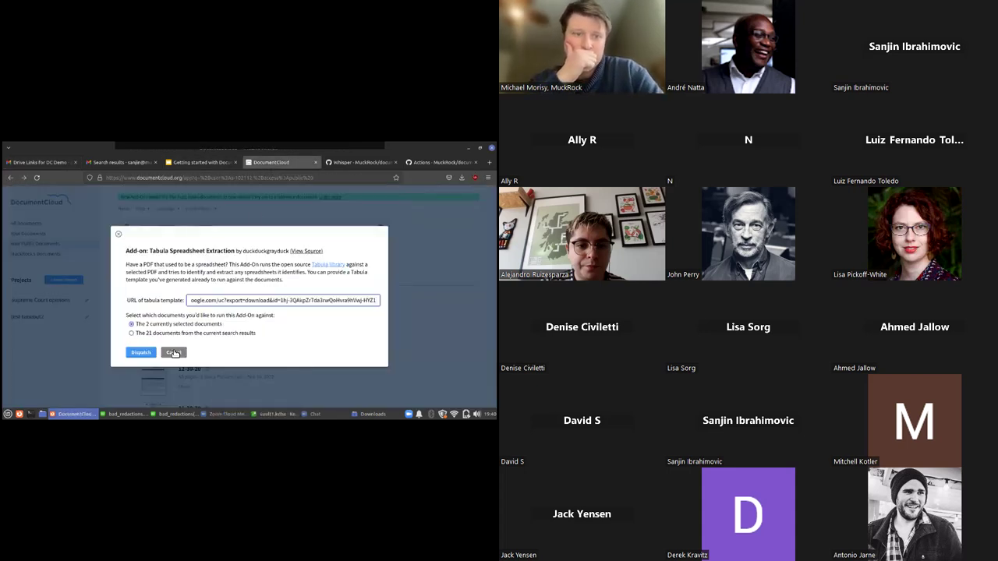
click(152, 354)
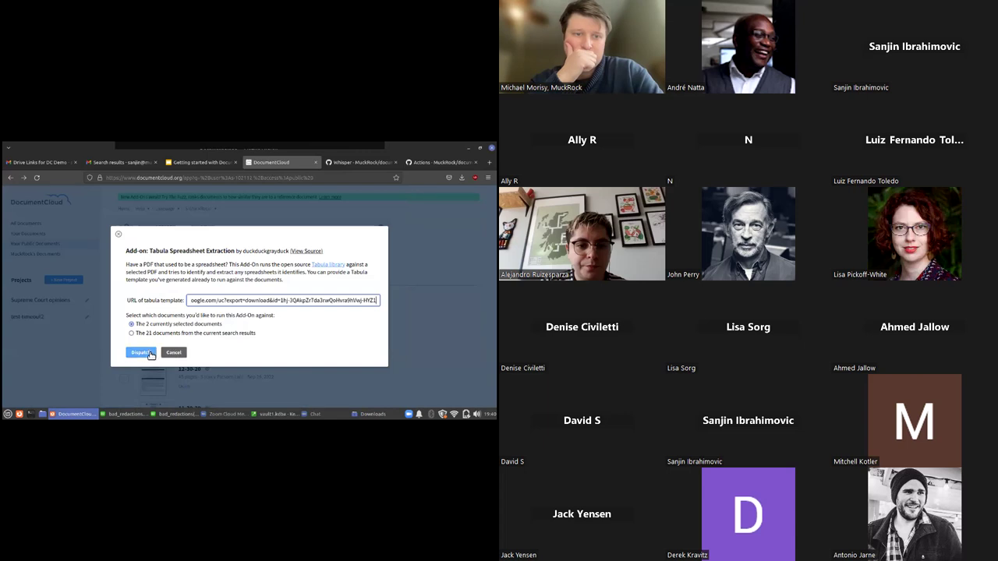
click(141, 352)
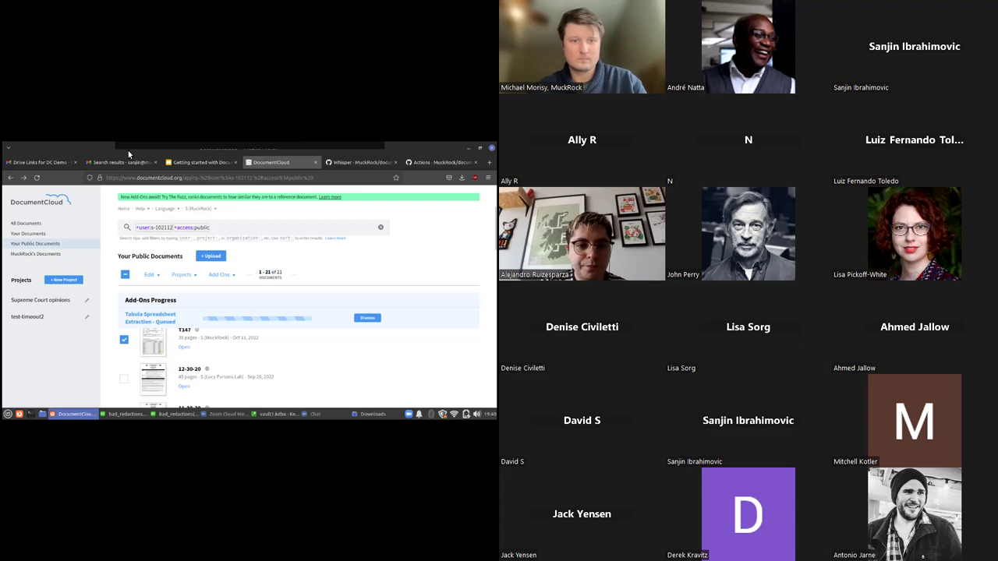
click(153, 274)
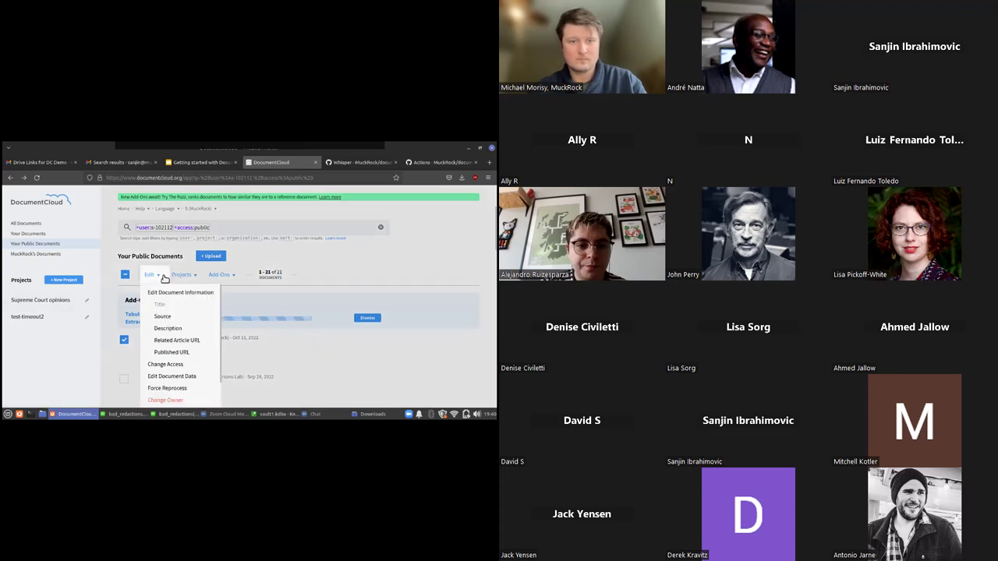
click(178, 377)
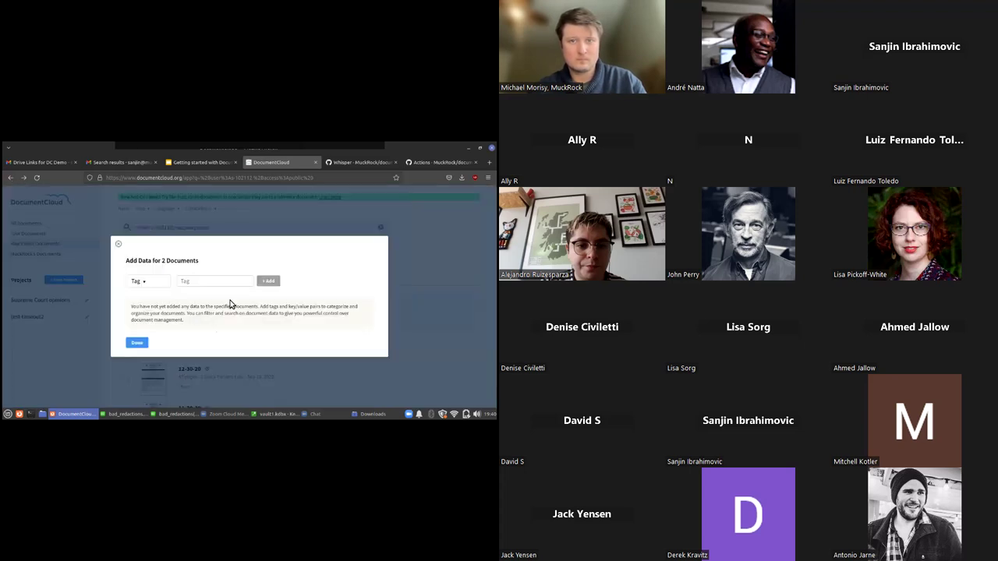
click(121, 248)
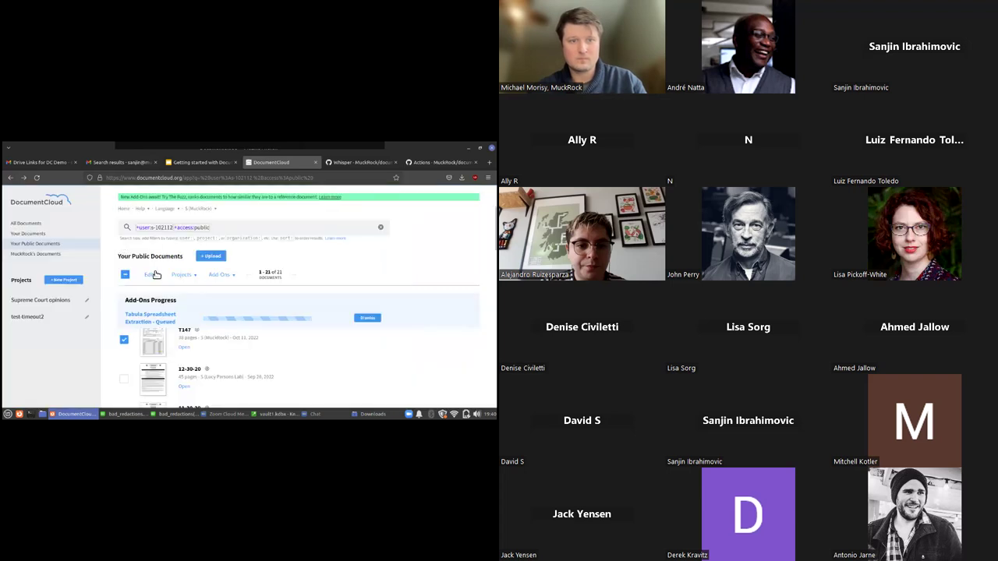
click(151, 274)
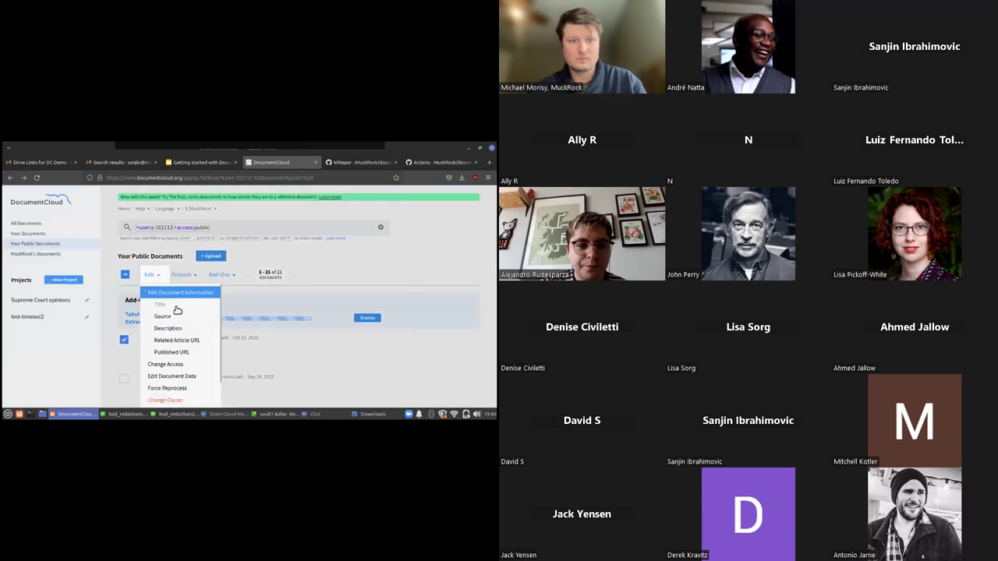
click(271, 316)
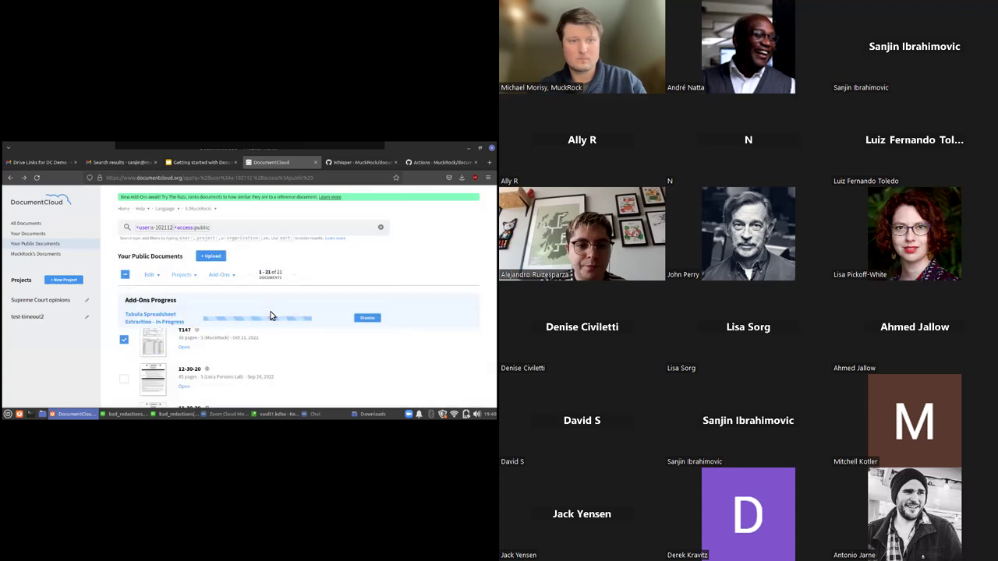
click(170, 372)
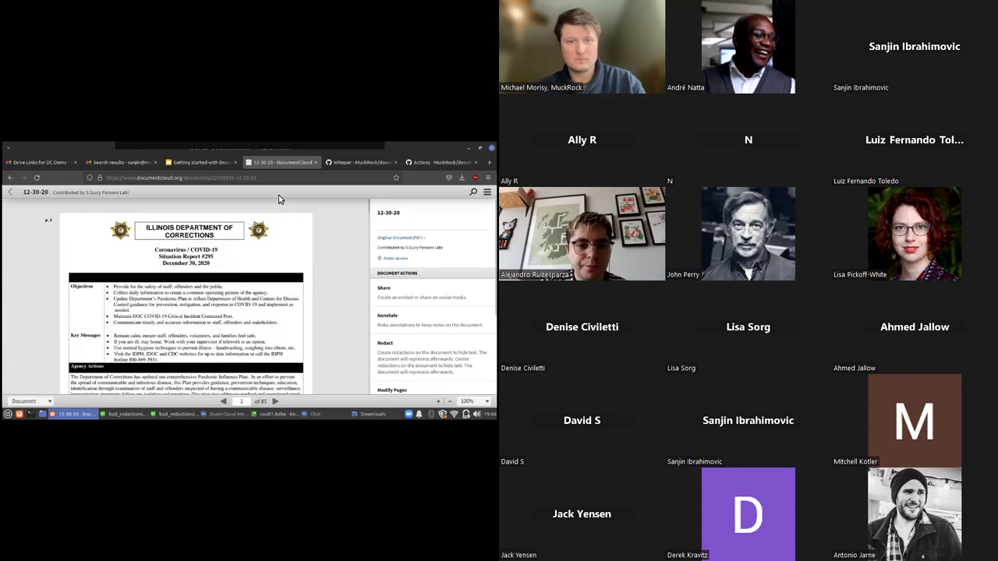
click(12, 194)
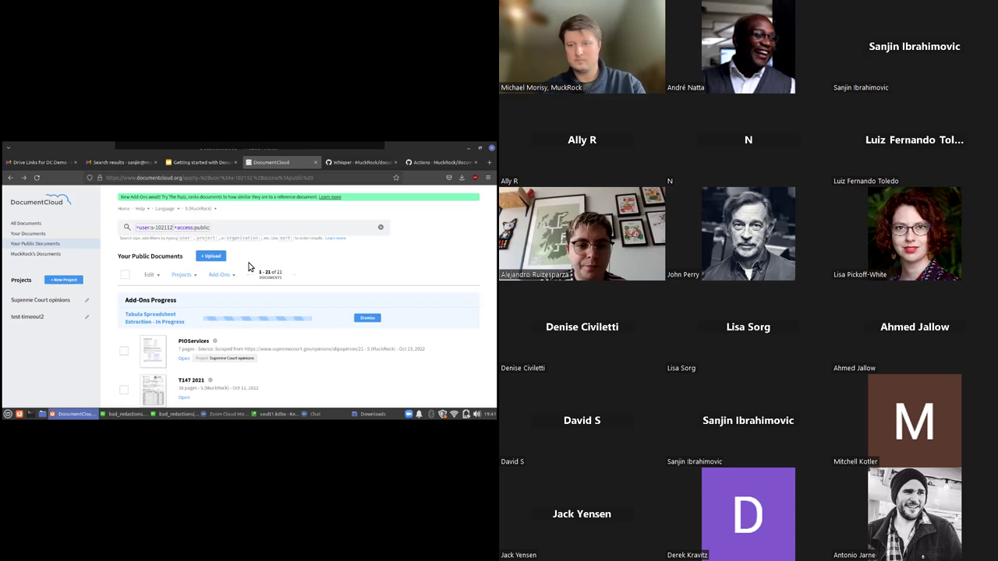
Download the finished Tabula extraction file and open T147.csv from Firefox's downloads
click(221, 275)
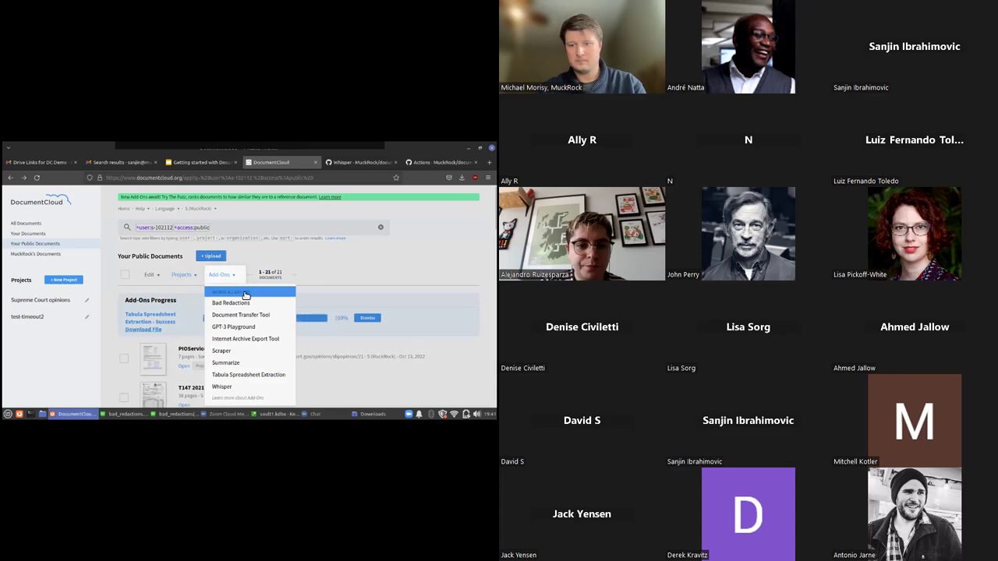
click(307, 275)
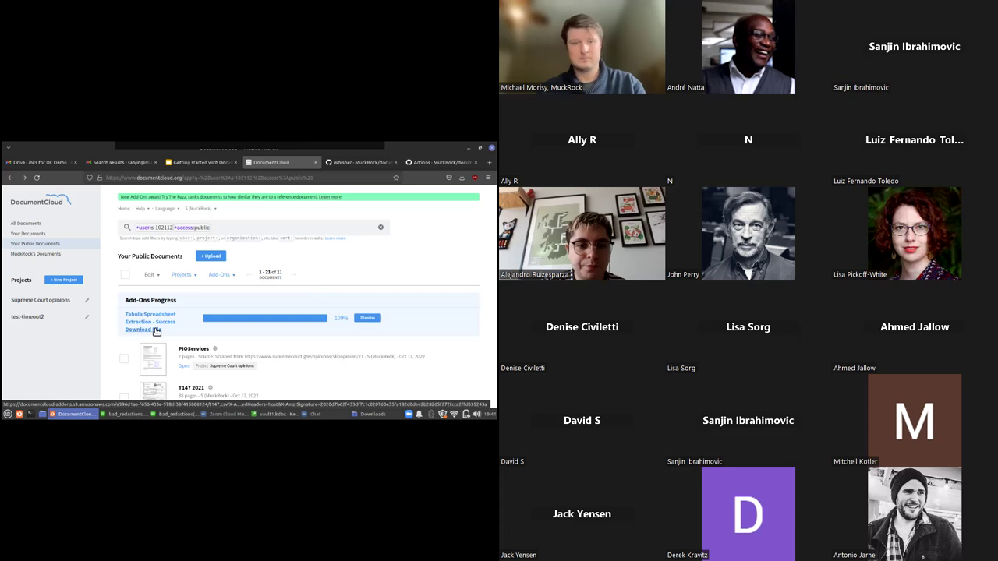
click(156, 330)
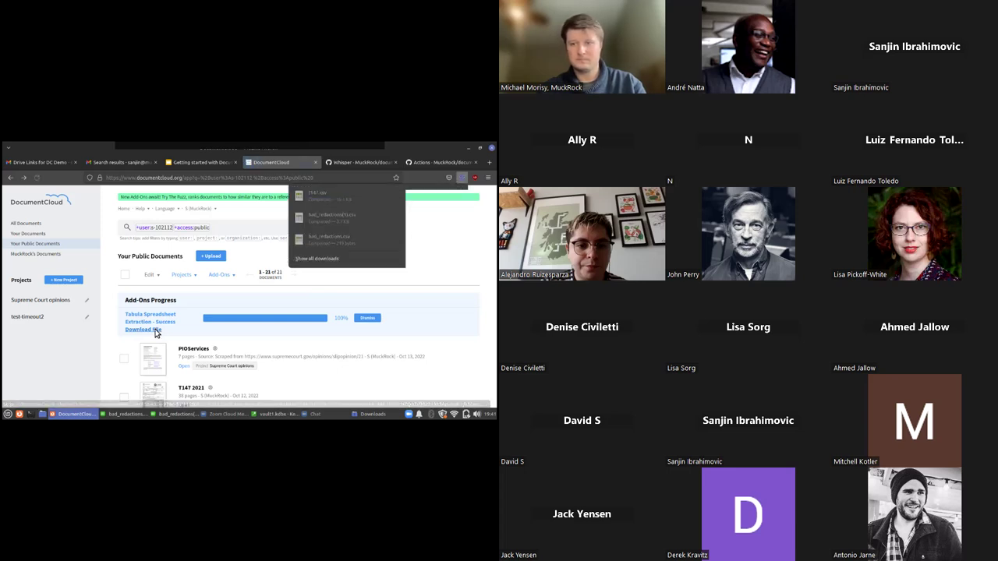
click(300, 196)
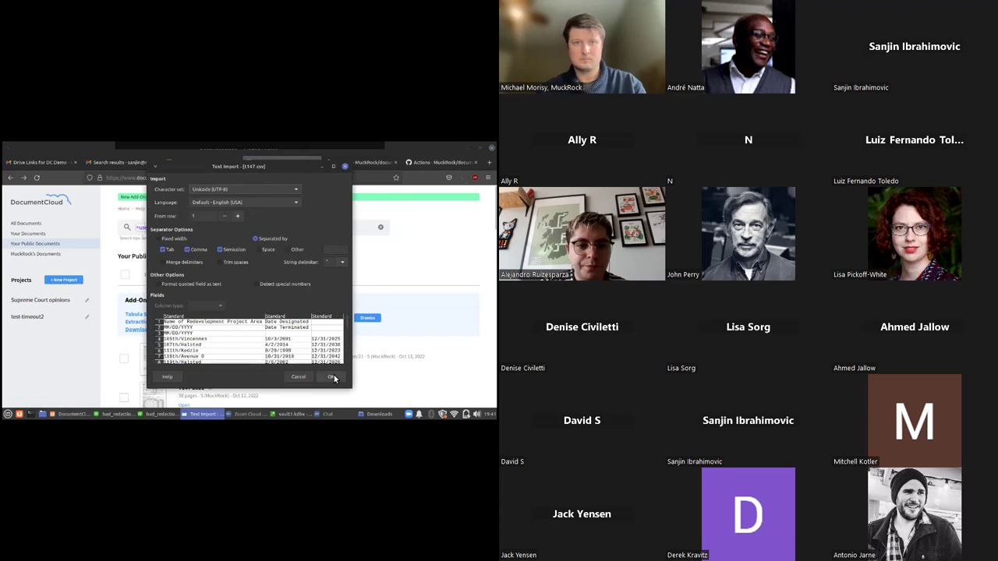
Import t147.csv with the default settings and scroll down to row 191
click(331, 377)
click(200, 258)
scroll(242, 251, down, 20)
scroll(244, 251, down, 20)
scroll(243, 251, down, 16)
scroll(243, 251, up, 3)
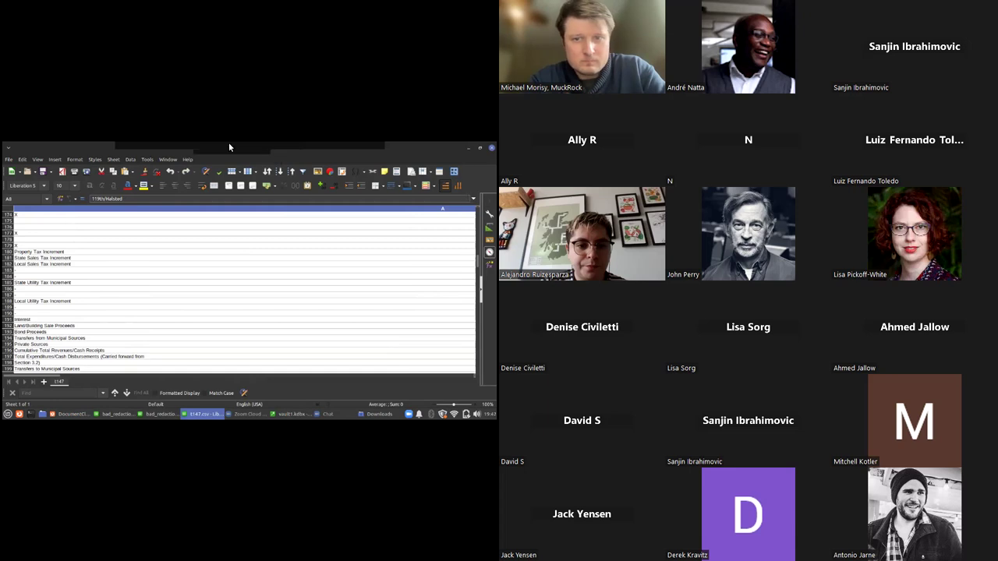
click(323, 316)
scroll(323, 316, down, 3)
Inspect the row 191 figures like $3,181,521 and column C values 20544846 and 100000000
key(Right)
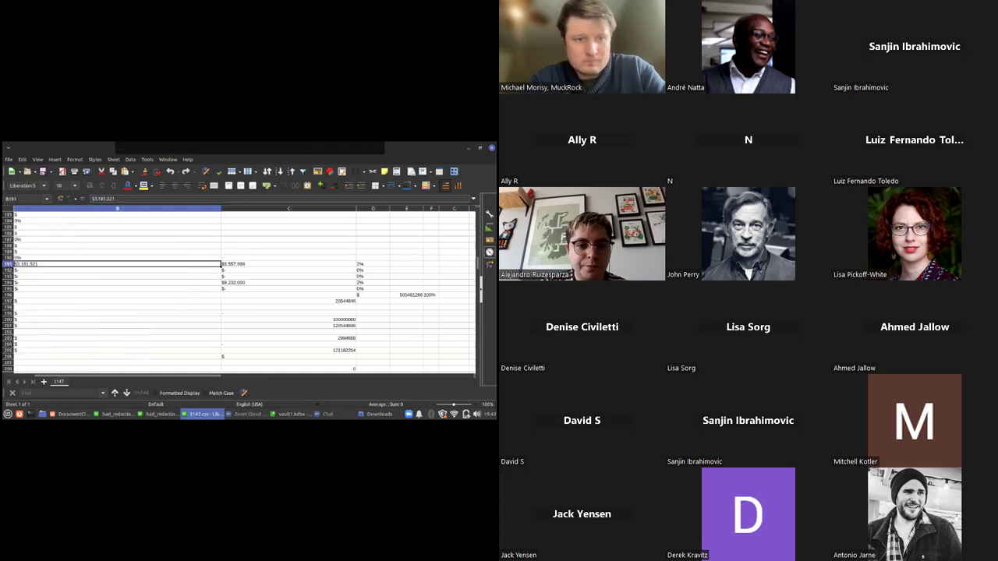
key(Right)
key(Right)
key(Down)
key(Down)
key(Down)
key(Down)
key(Down)
key(Right)
key(Down)
key(Down)
key(Left)
key(Left)
key(Up)
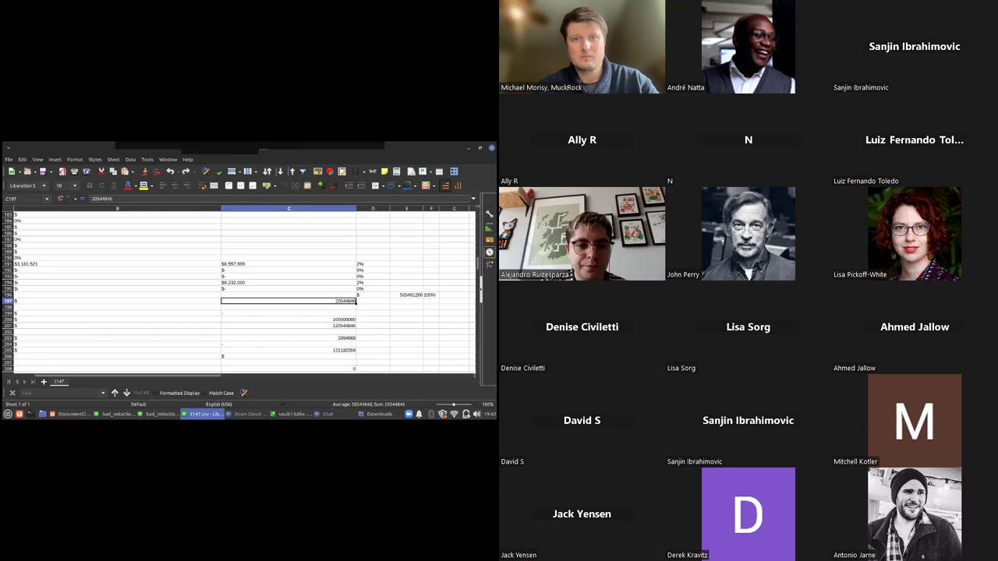
key(Down)
key(Down)
key(Up)
key(Up)
key(Down)
key(Down)
key(Down)
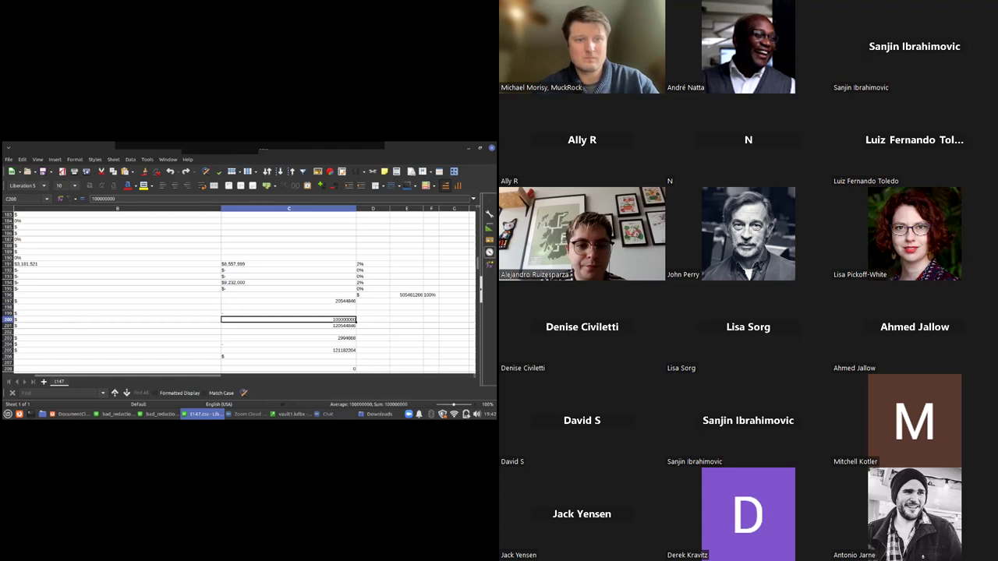
key(Down)
key(Down)
key(Down)
key(Down)
key(Down)
key(Down)
key(Down)
key(Down)
key(Down)
key(Down)
key(Down)
key(Down)
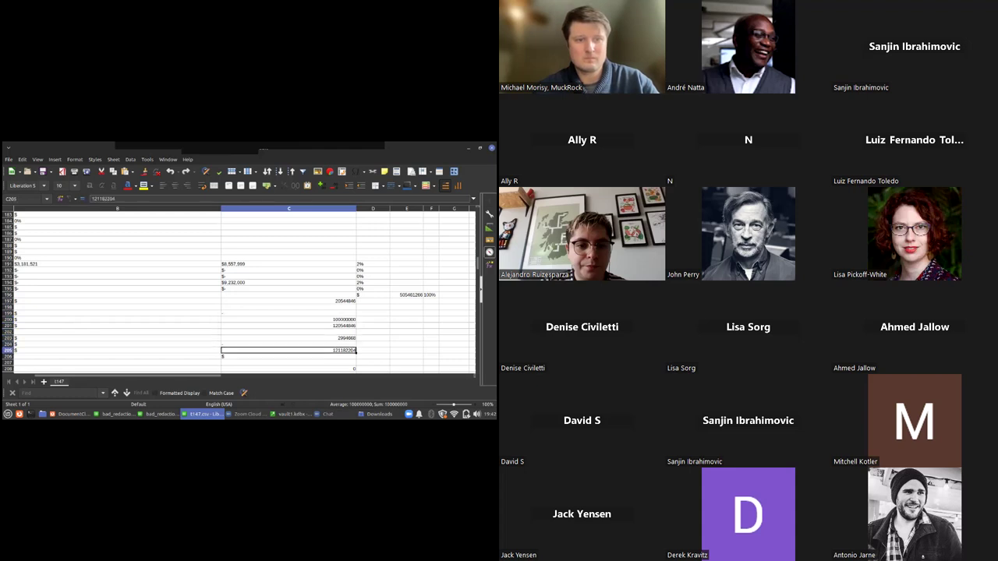
key(Down)
key(Down)
key(Down)
key(Down)
key(Down)
key(Down)
key(Down)
key(Down)
key(Down)
key(Down)
key(Down)
key(Down)
key(Down)
key(Down)
key(Down)
key(Down)
key(Down)
key(Down)
key(Down)
key(Down)
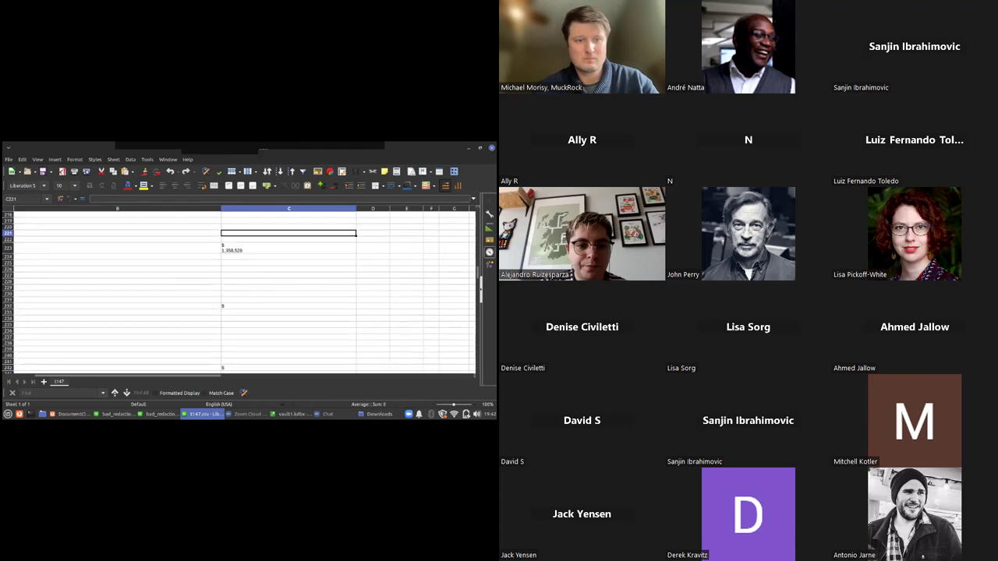
Scroll further down the sheet, then switch back to DocumentCloud
scroll(242, 292, down, 20)
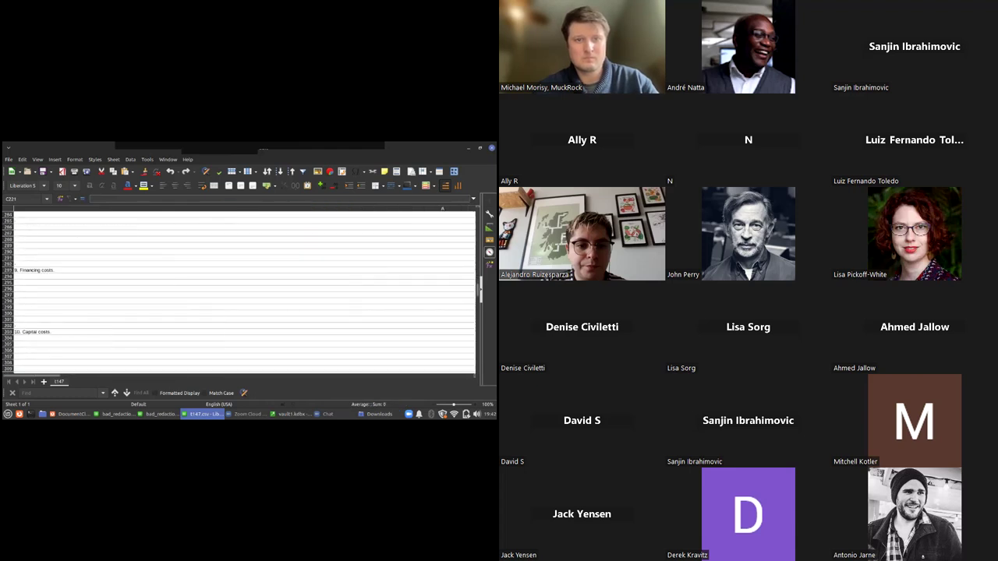
scroll(239, 292, down, 20)
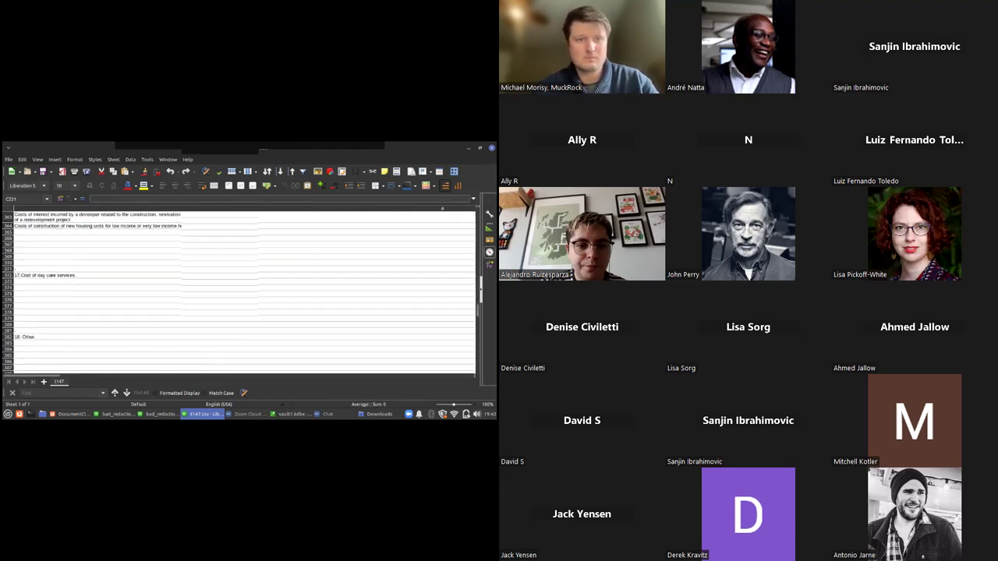
scroll(238, 292, down, 20)
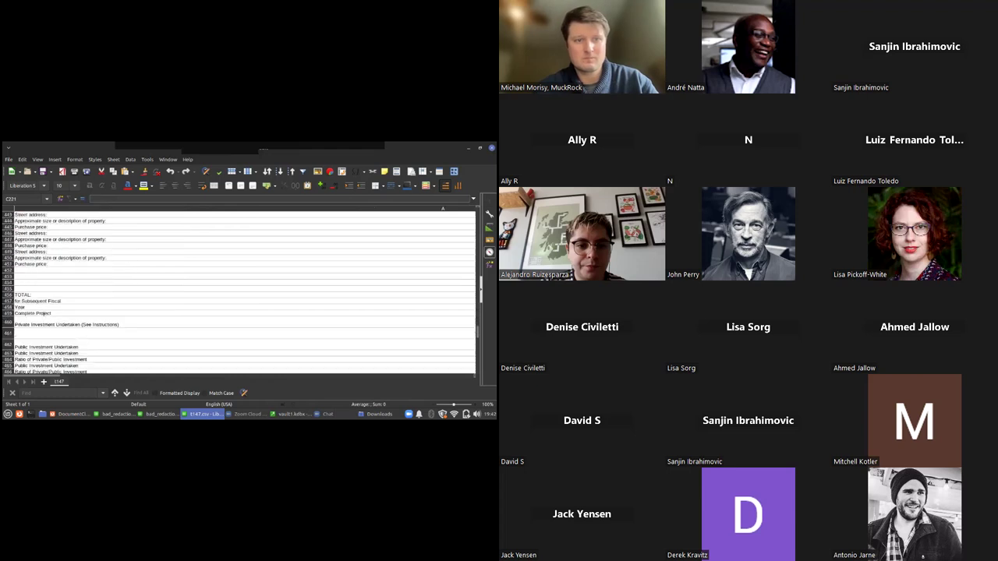
scroll(239, 293, down, 20)
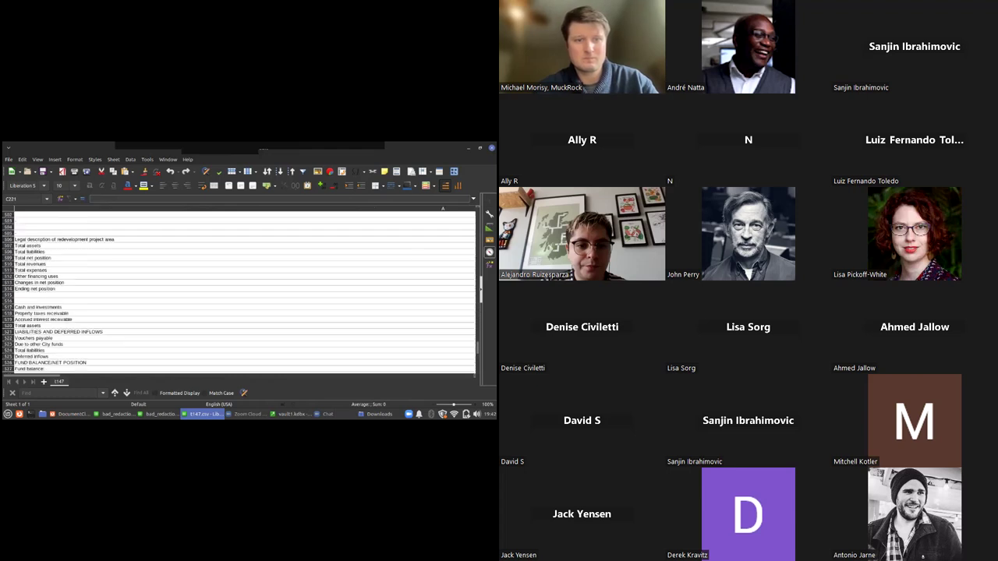
scroll(238, 292, down, 9)
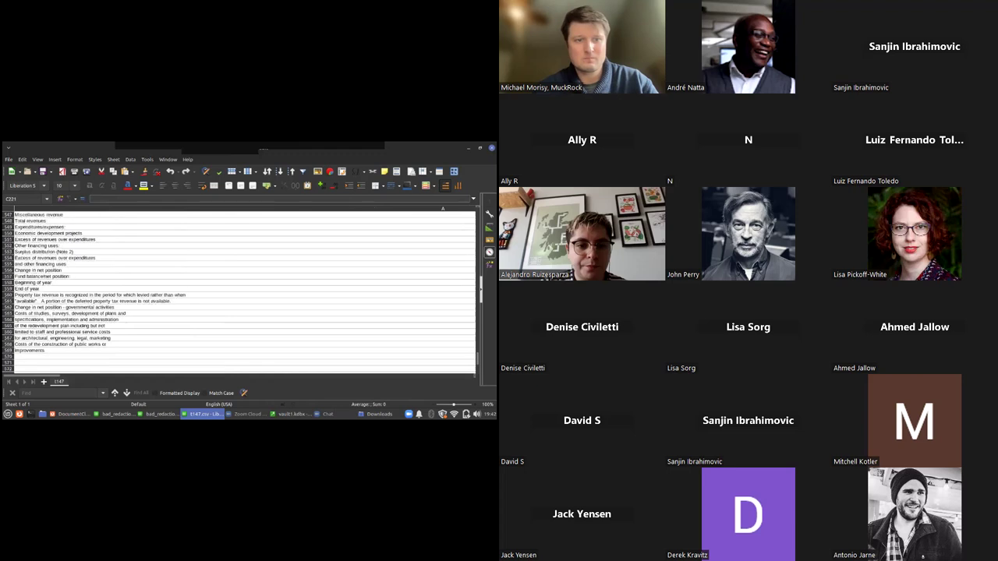
key(alt+Tab)
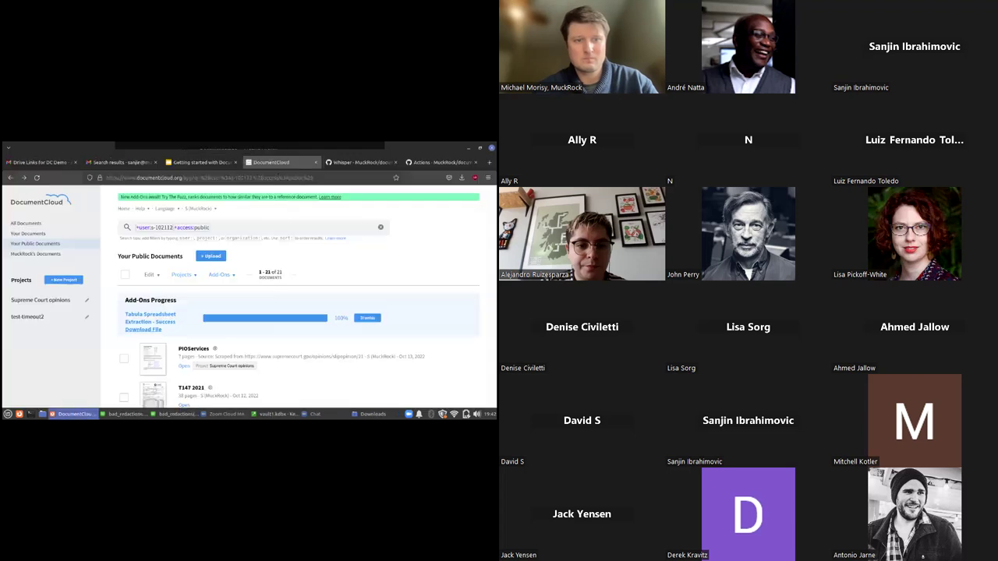
Dismiss the add-on progress and present 'Getting started with DocumentCloud Add-Ons & Github Actions' full screen
click(368, 317)
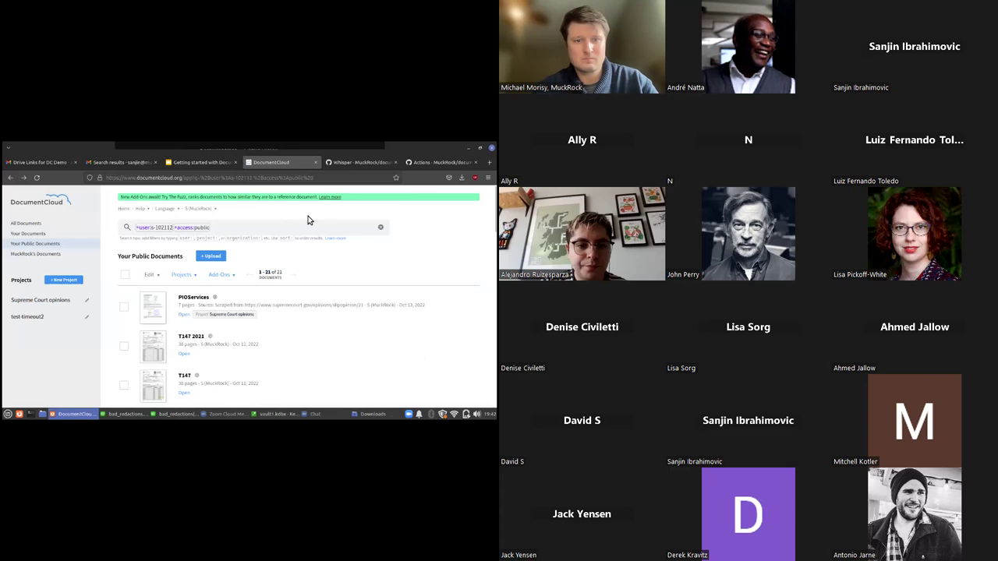
click(209, 162)
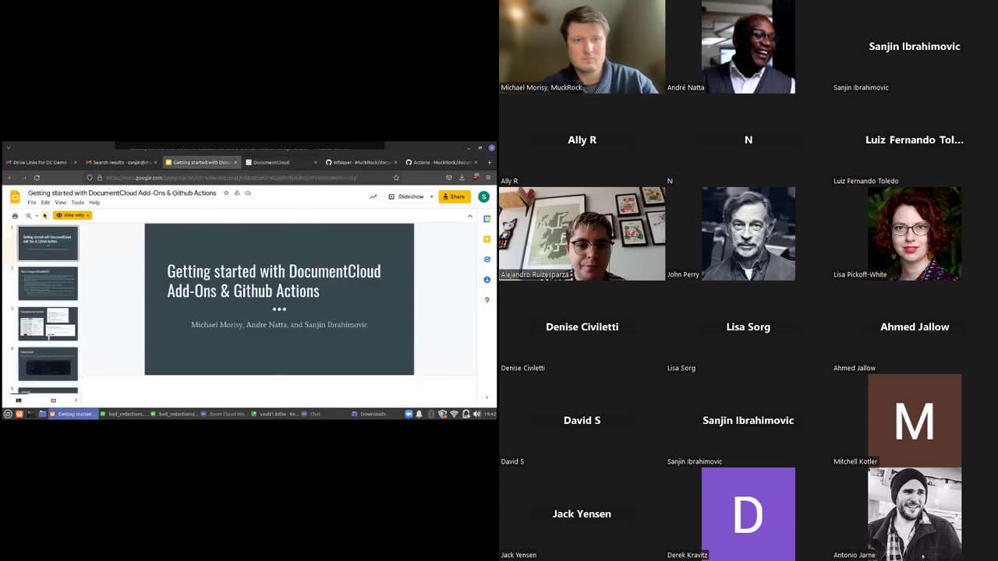
key(ctrl+Return)
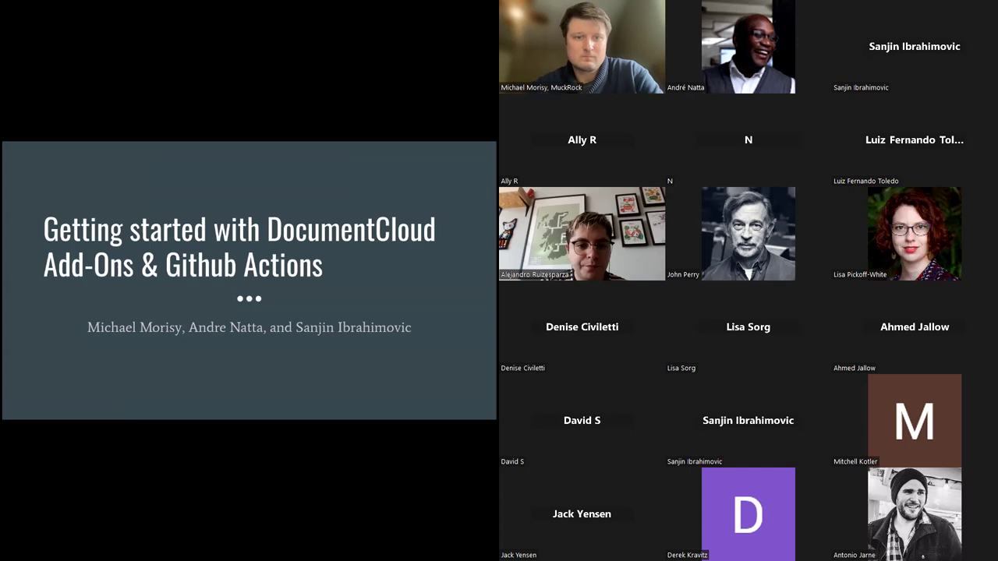
Advance the deck one slide to 'What is a DocumentCloud Add-On?'
key(Right)
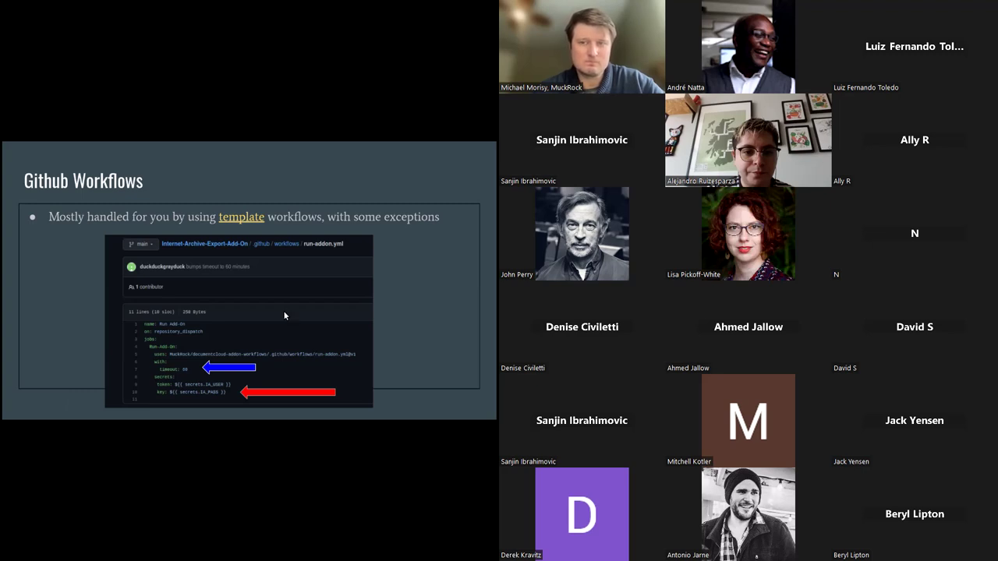
Advance the deck one slide toward 'Inspecting failures'
key(Right)
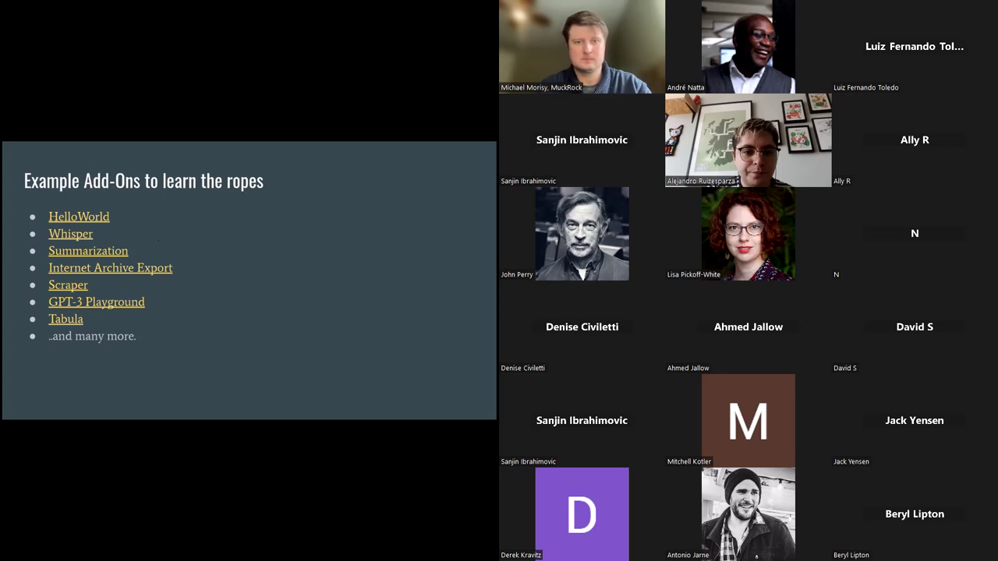
Exit the slideshow, return to DocumentCloud, and open then cancel the Bad Redactions add-on
key(Escape)
click(271, 163)
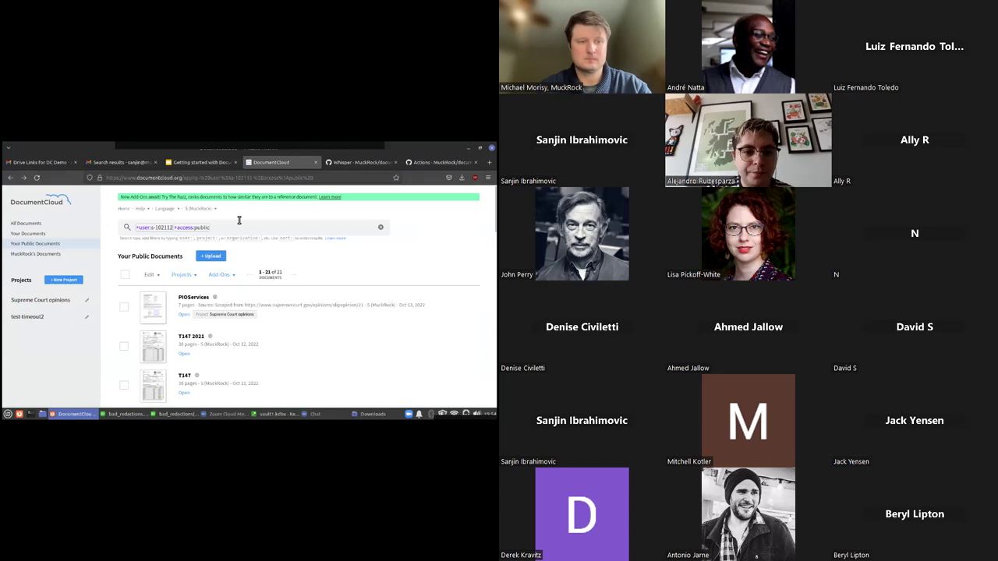
click(207, 209)
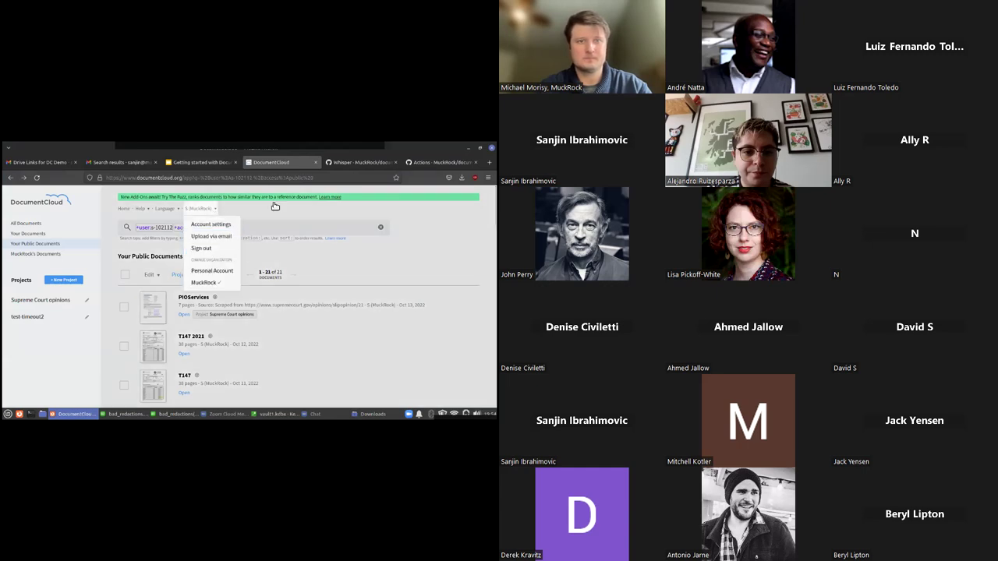
click(275, 206)
click(222, 274)
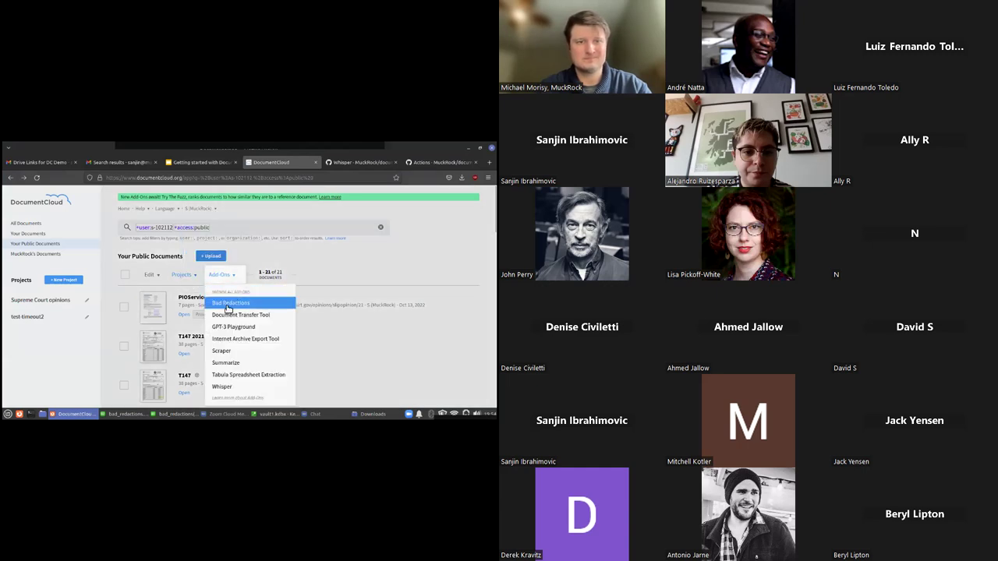
click(228, 304)
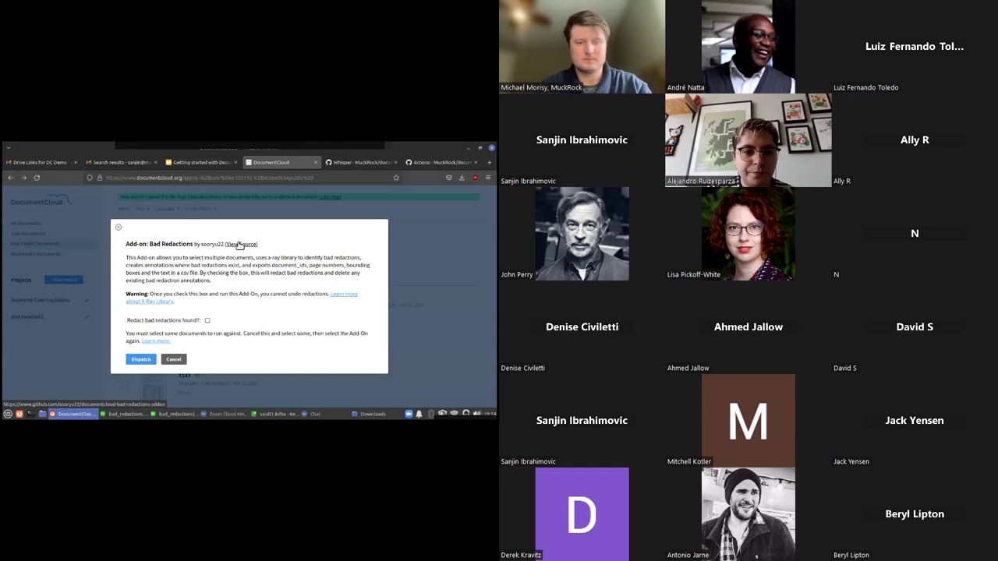
click(174, 359)
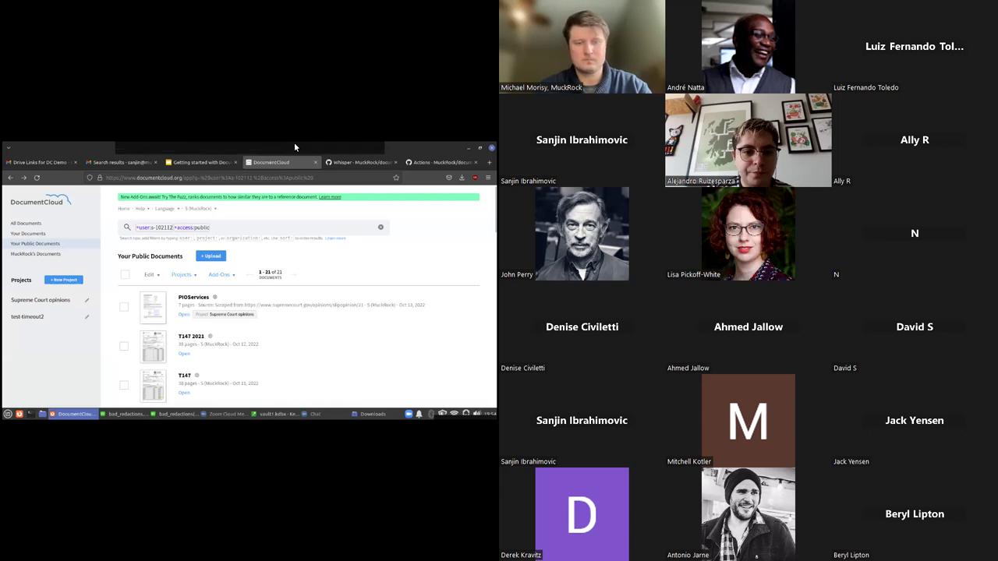
Open the Zoom meeting chat, move it aside, and bring DocumentCloud back to the front
click(365, 148)
click(368, 170)
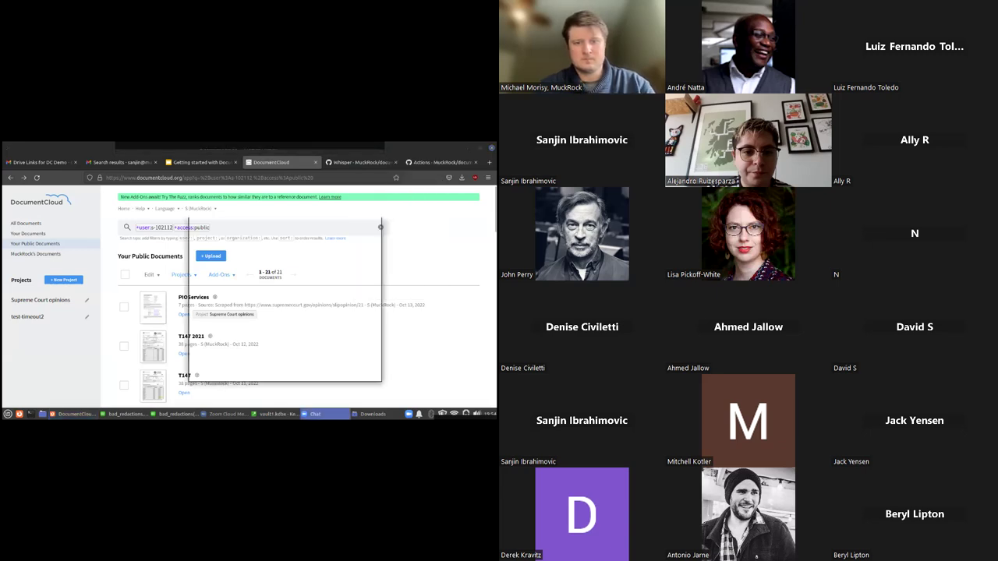
drag(338, 217, 395, 210)
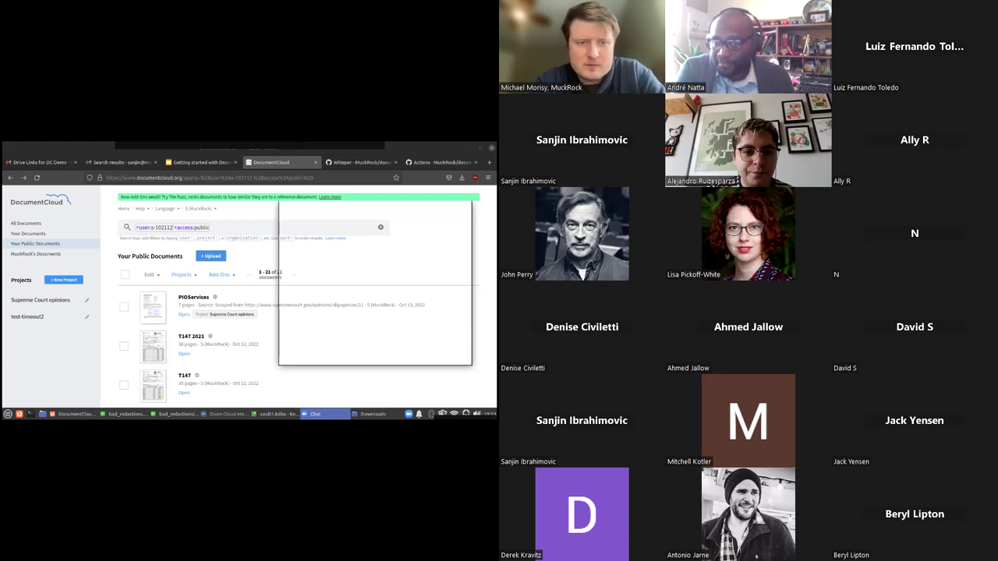
click(102, 344)
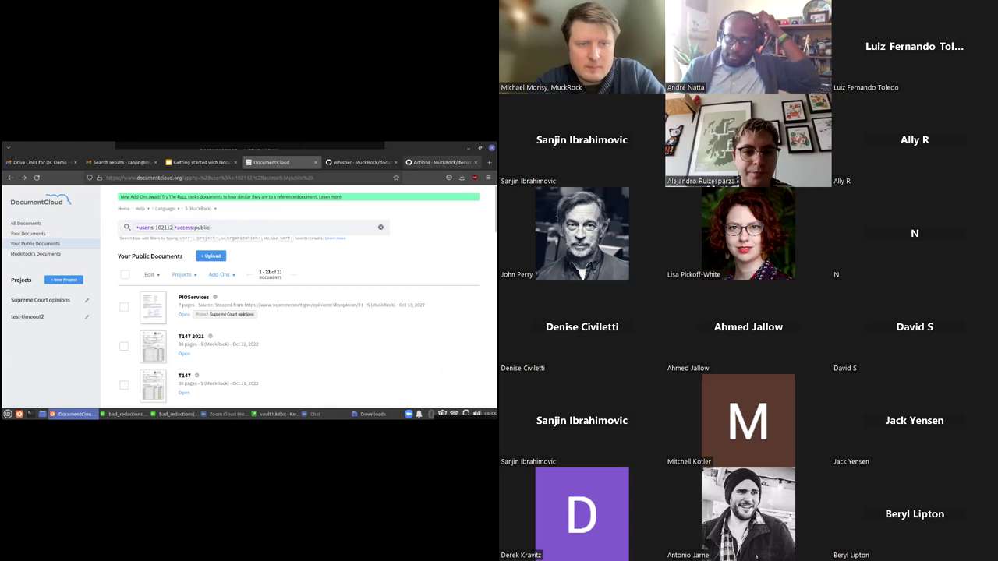
Open the Scraper add-on and enter example.com as the site to scrape
click(223, 276)
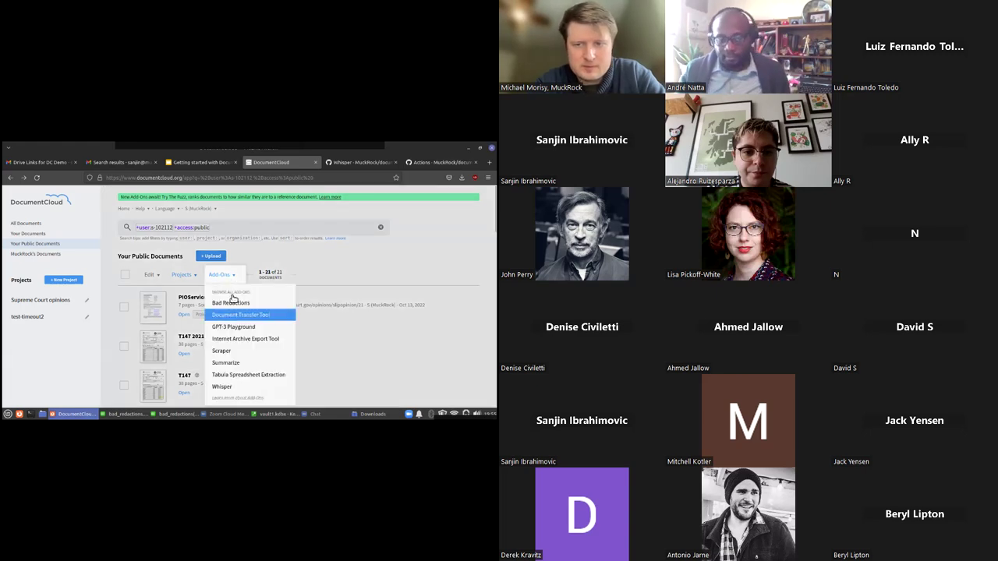
click(240, 357)
click(242, 274)
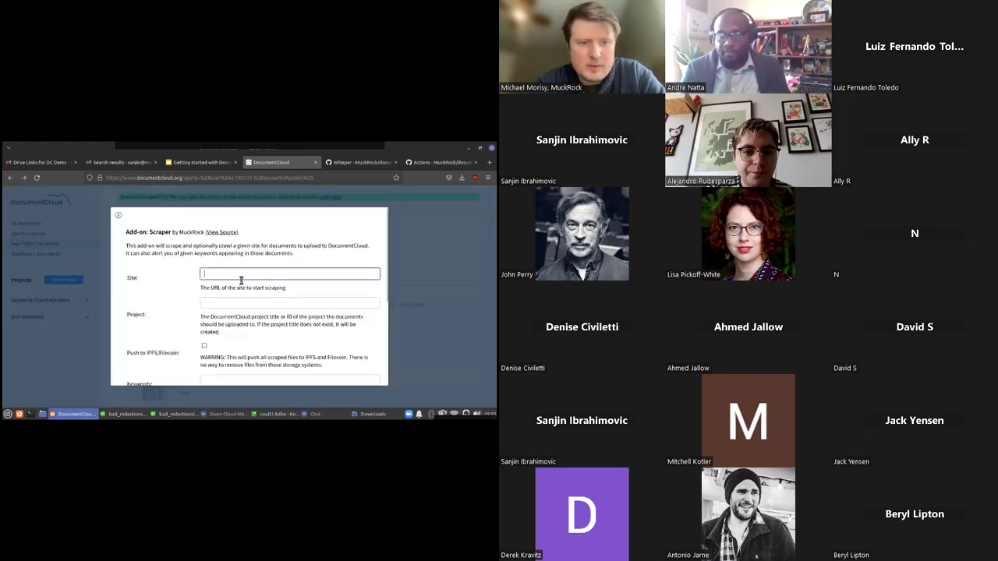
click(320, 414)
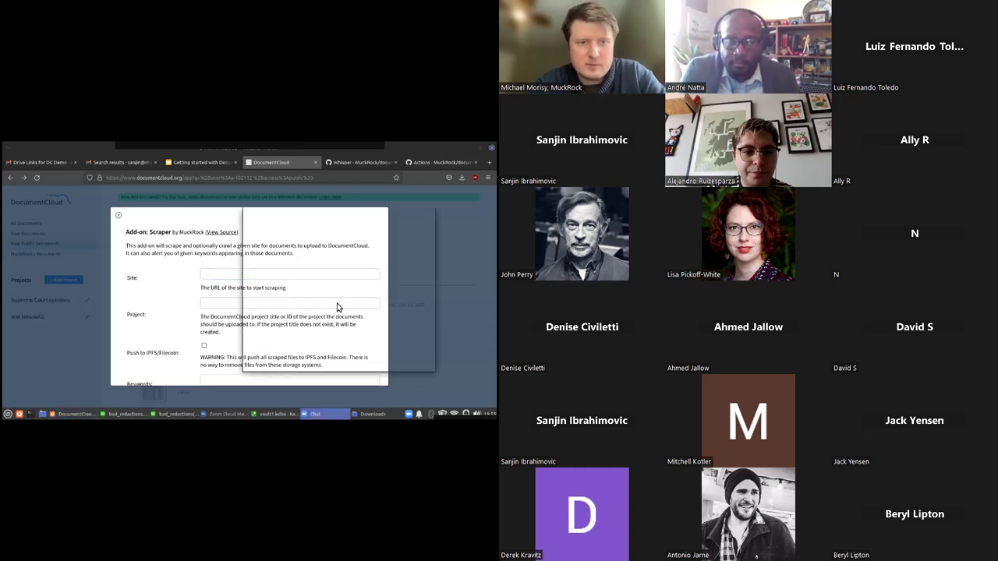
click(228, 275)
text(example.com)
key(Tab)
Set the Scraper's Run on a schedule option to Hourly
scroll(250, 312, down, 4)
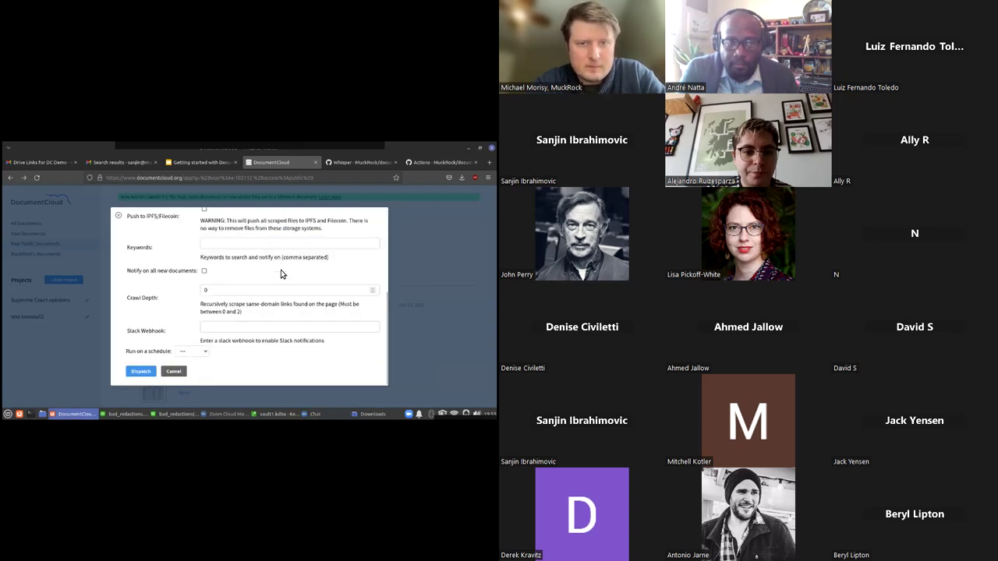
click(202, 351)
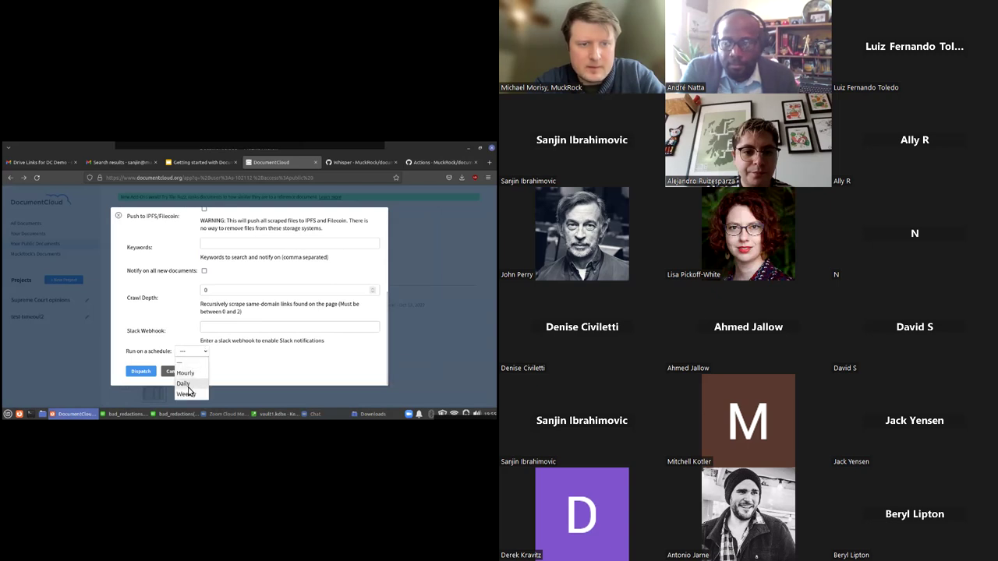
click(188, 374)
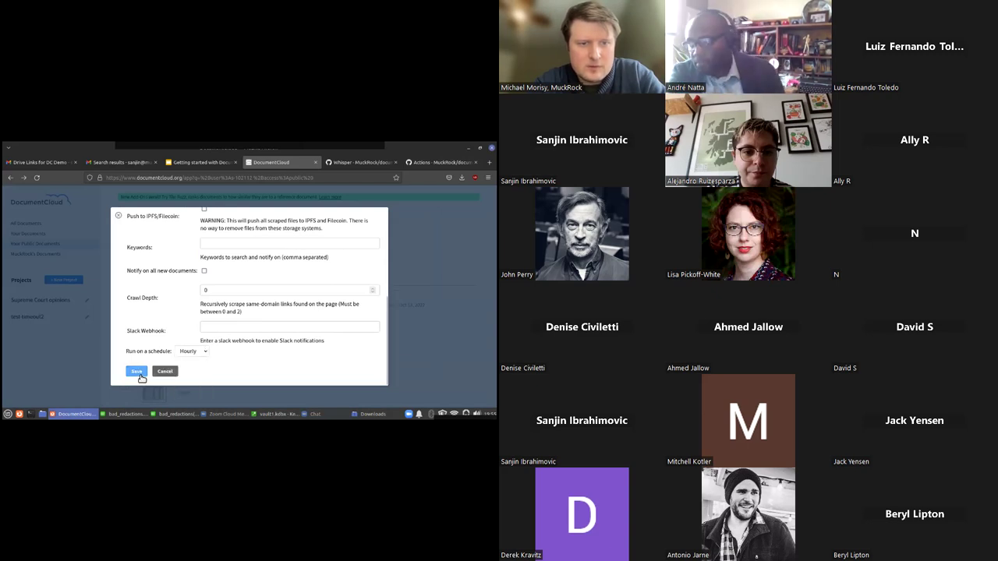
scroll(176, 333, up, 5)
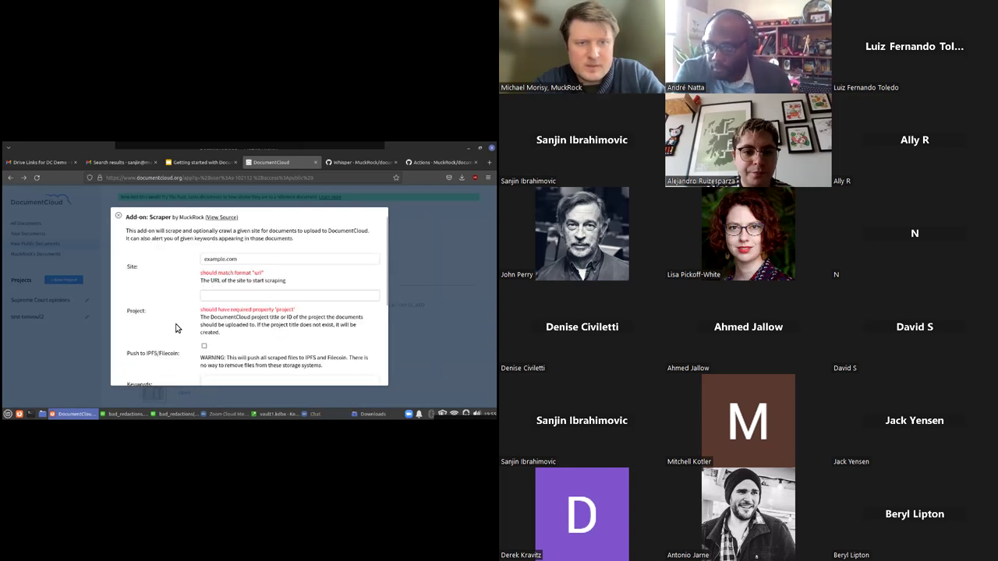
click(204, 260)
text(https://)
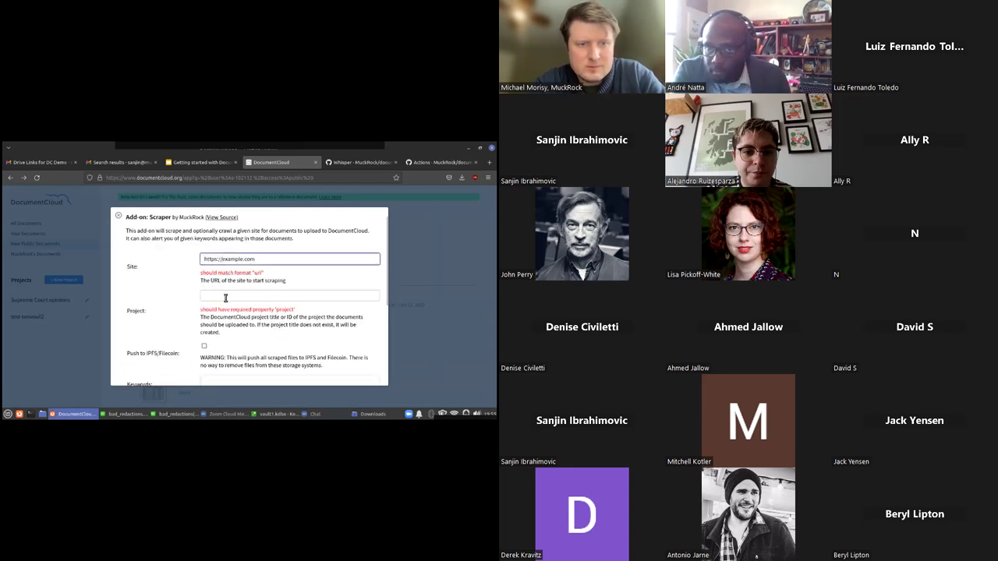
click(225, 296)
text(example)
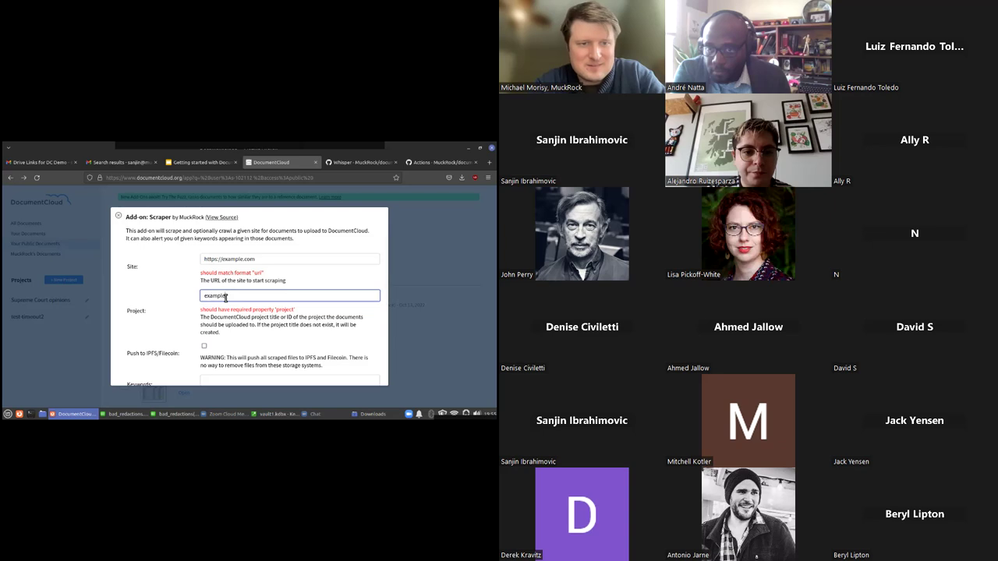
scroll(156, 351, down, 4)
click(137, 371)
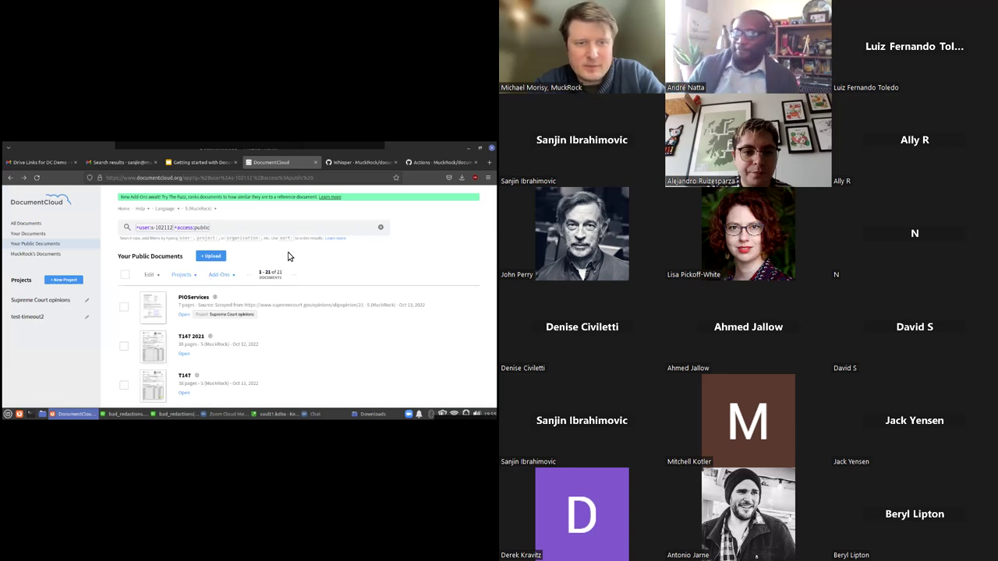
click(230, 276)
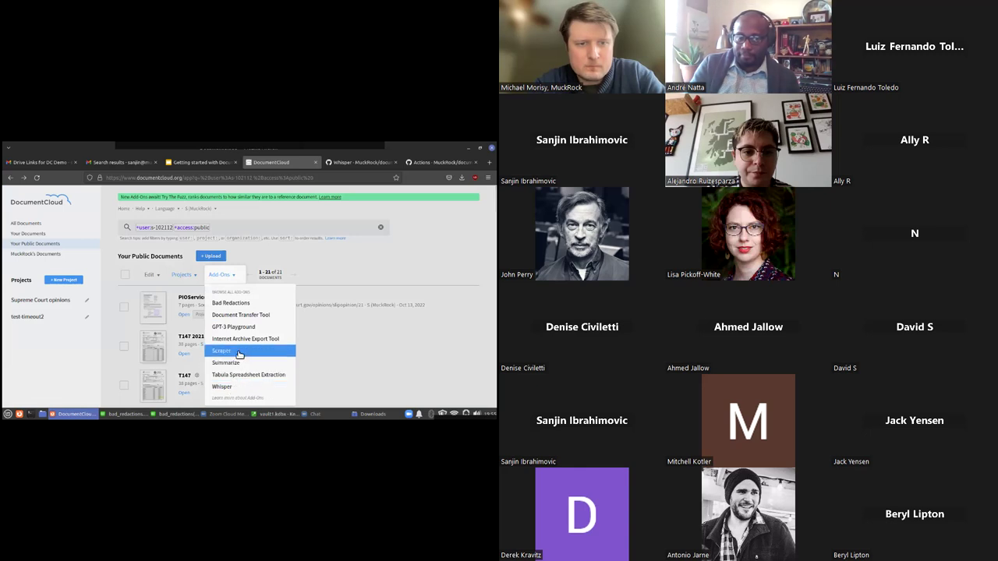
click(240, 361)
click(168, 248)
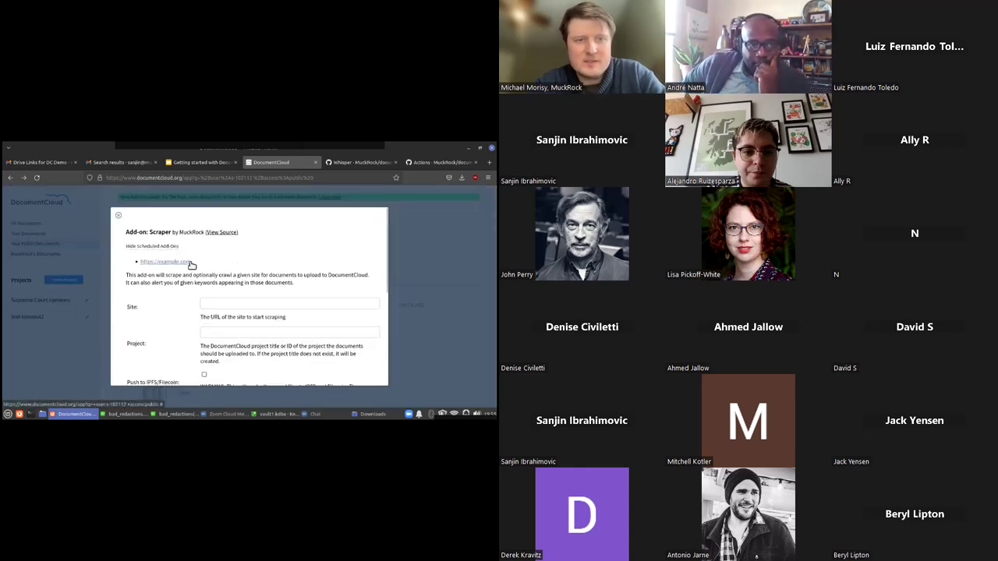
click(188, 262)
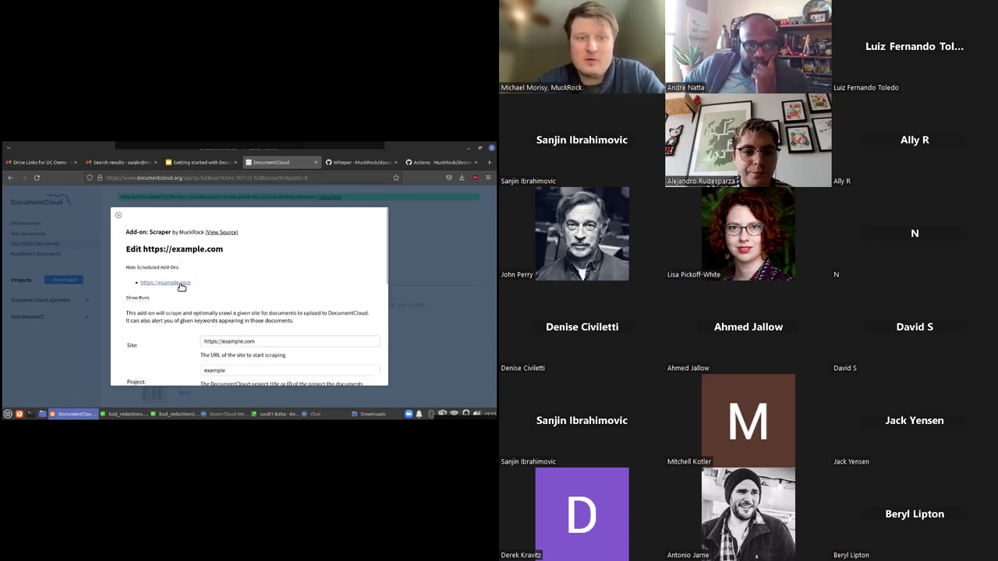
scroll(191, 289, down, 5)
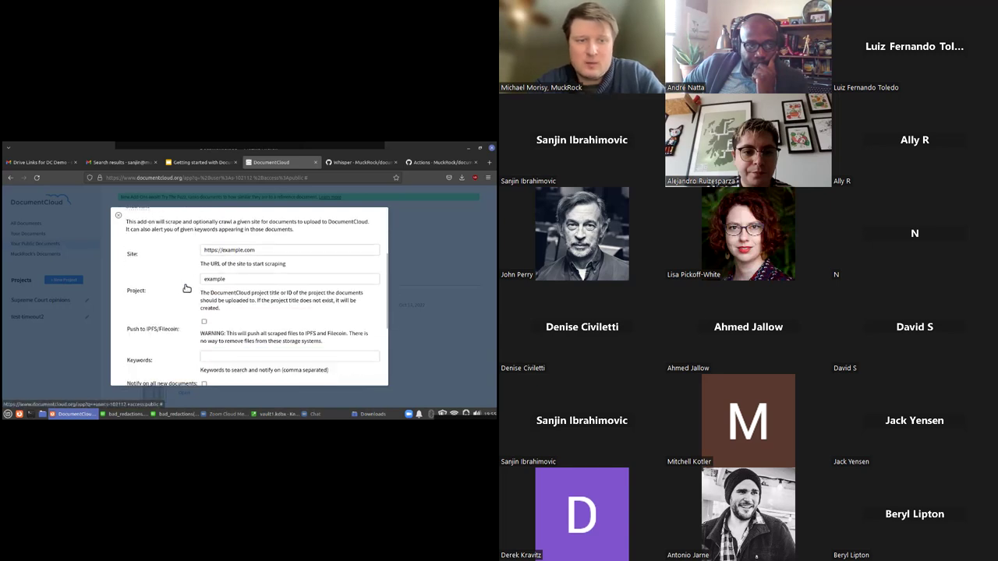
scroll(185, 289, up, 5)
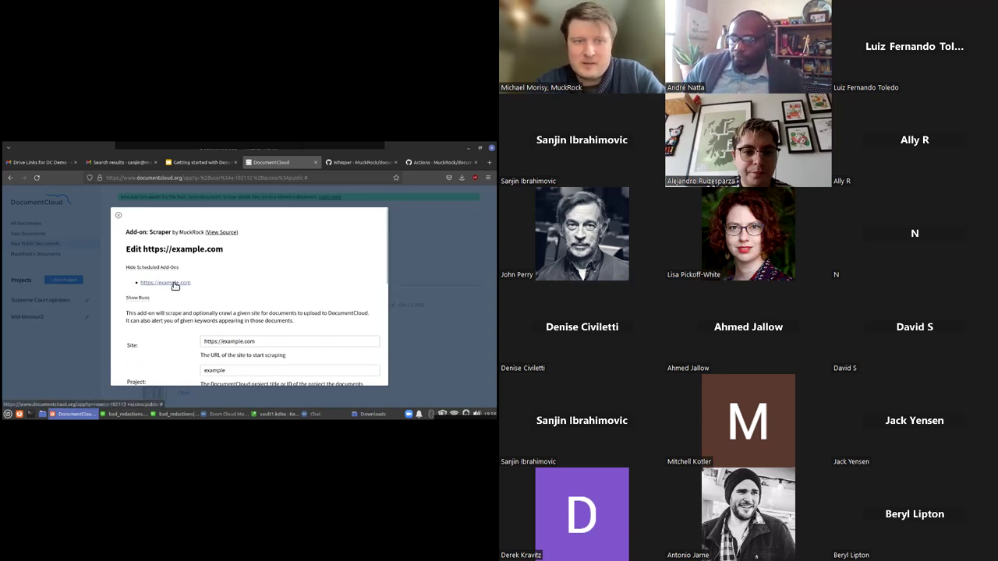
scroll(223, 251, down, 6)
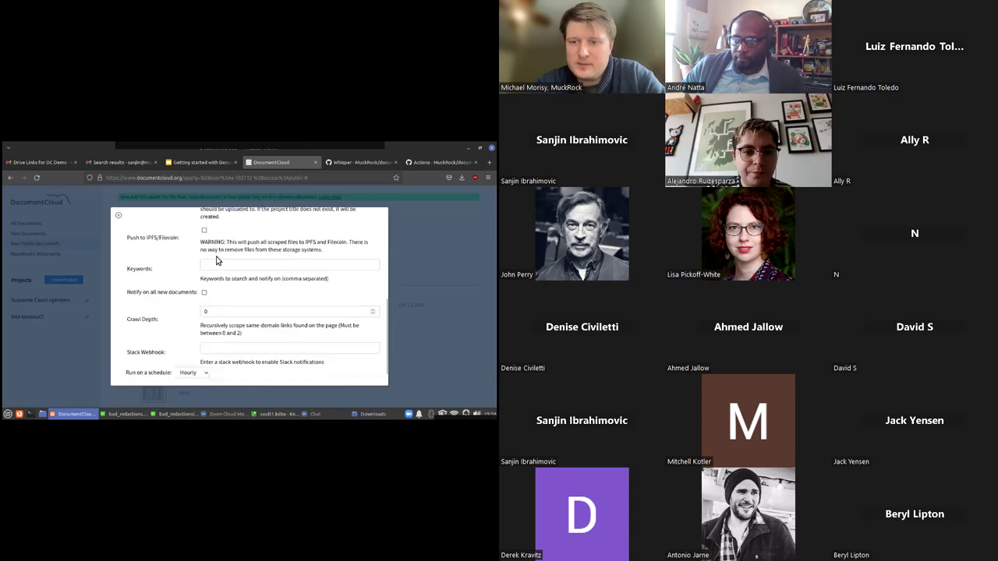
scroll(250, 234, up, 4)
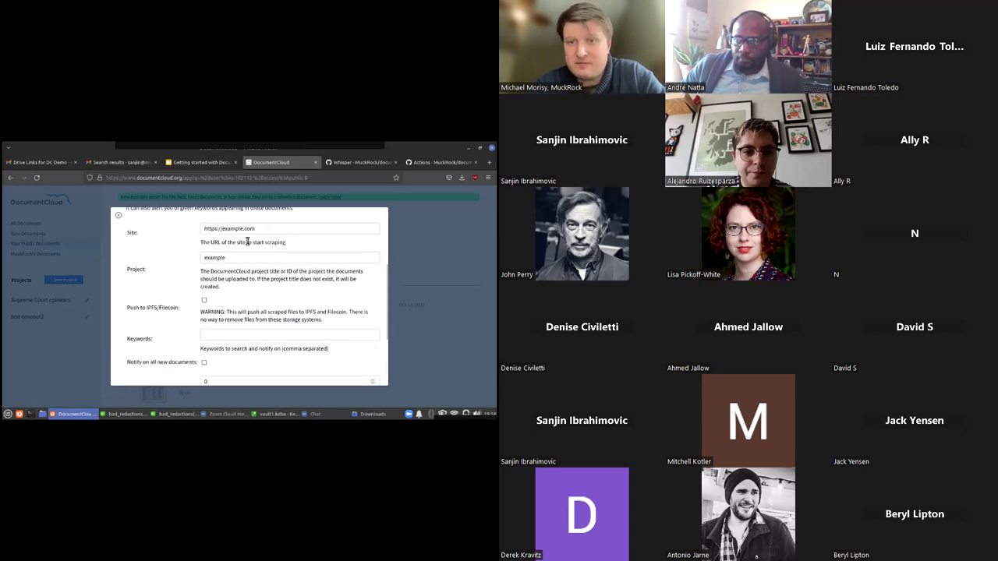
scroll(215, 247, down, 2)
scroll(212, 248, up, 5)
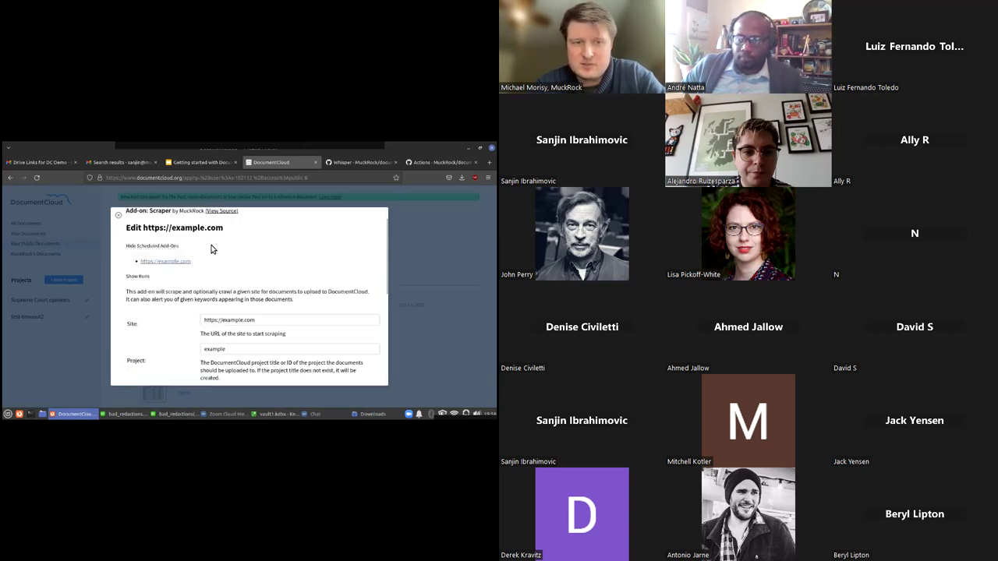
scroll(210, 244, up, 1)
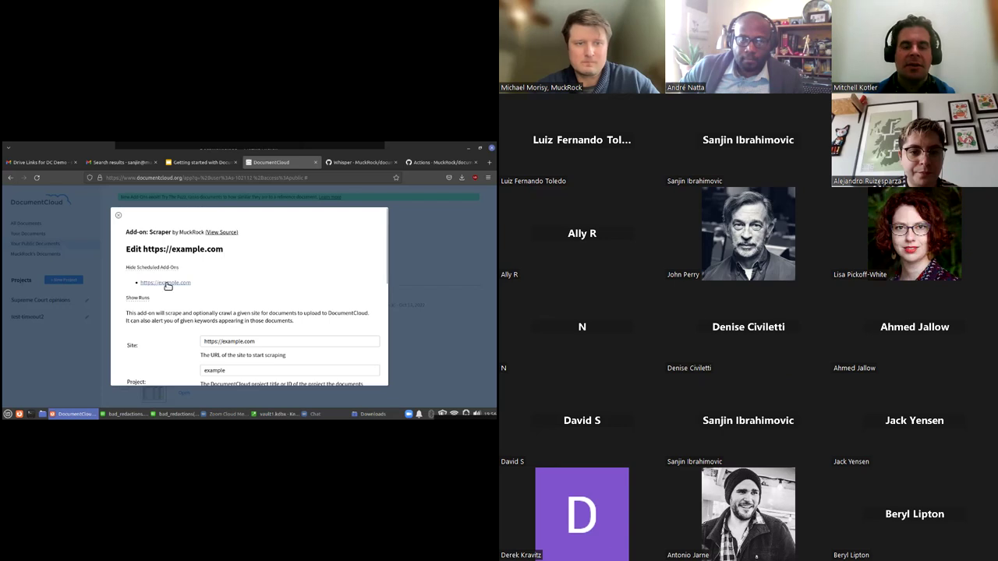
scroll(175, 284, down, 10)
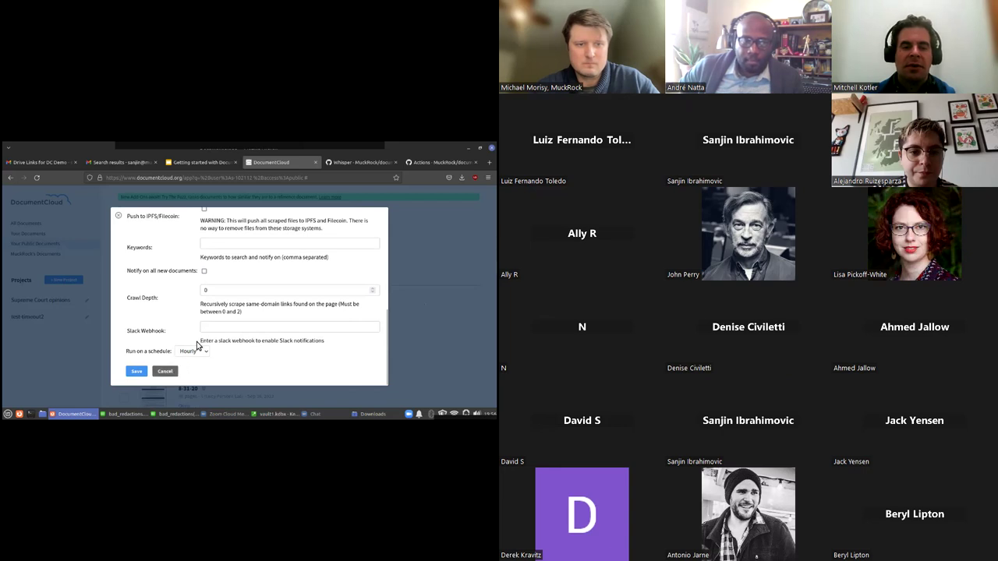
Set the example.com Scraper's schedule to Disable and save it
click(207, 353)
click(186, 362)
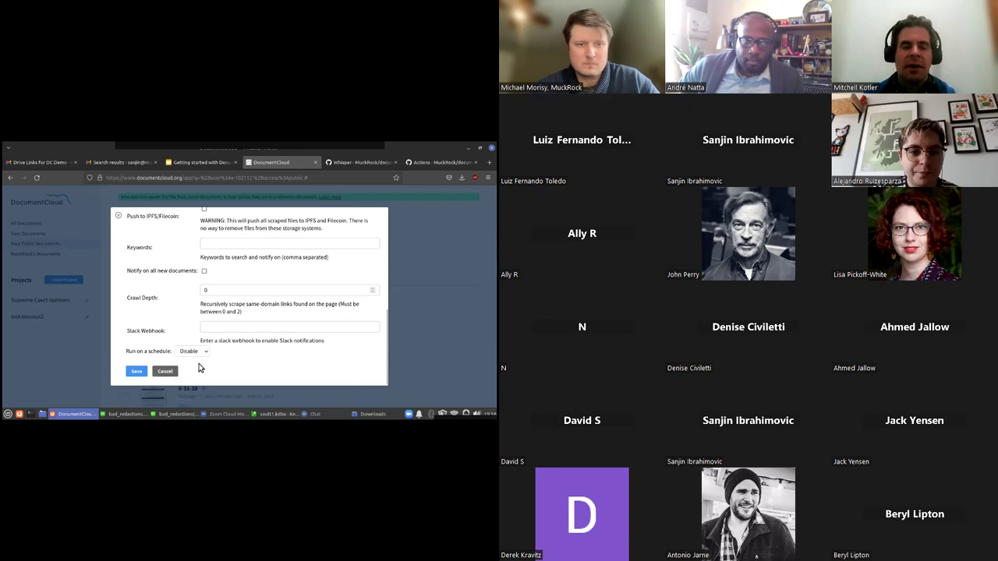
click(138, 372)
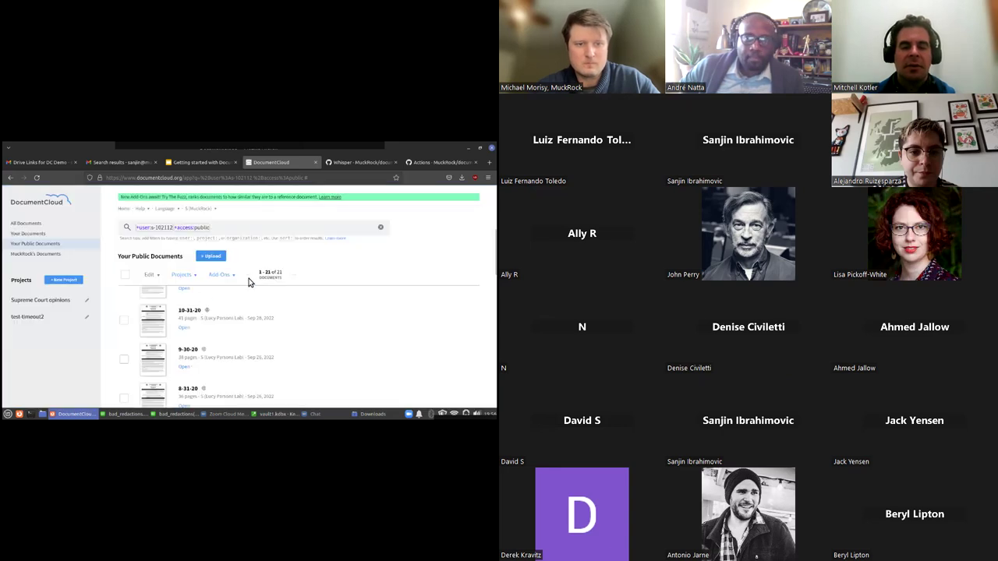
Open a fresh Scraper add-on form, look it over, and cancel without running
click(221, 276)
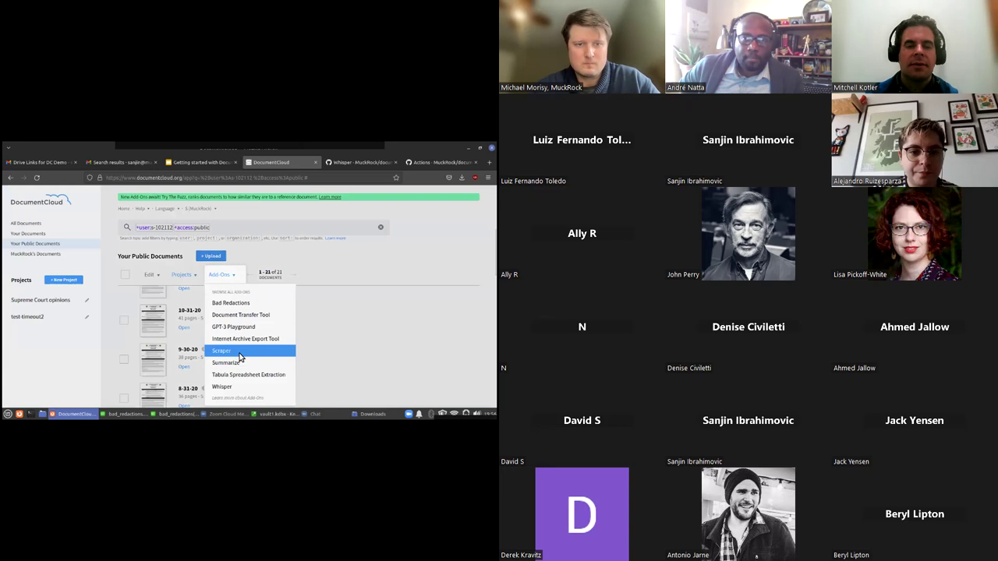
click(230, 351)
scroll(250, 322, down, 3)
scroll(247, 321, up, 4)
scroll(233, 312, down, 5)
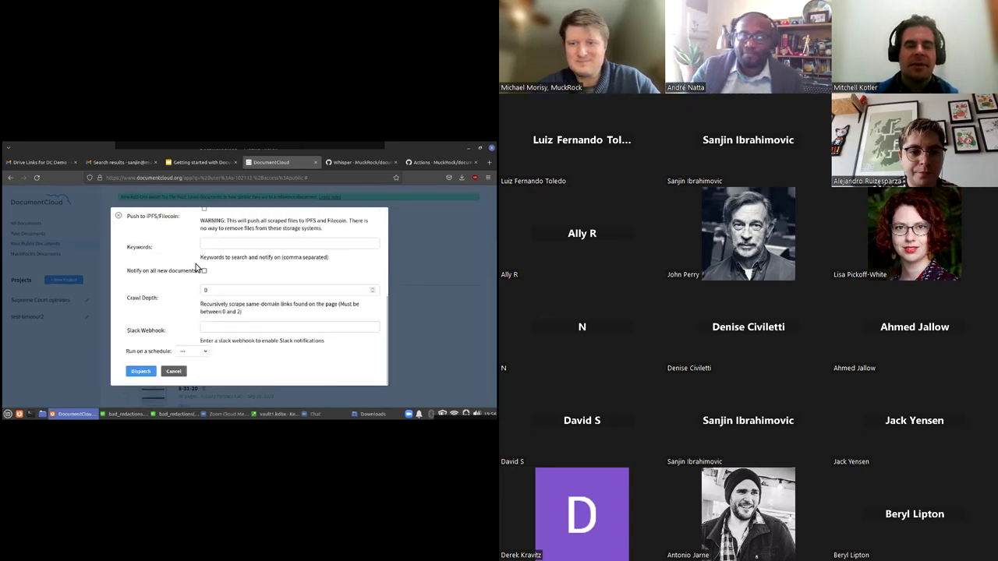
click(171, 369)
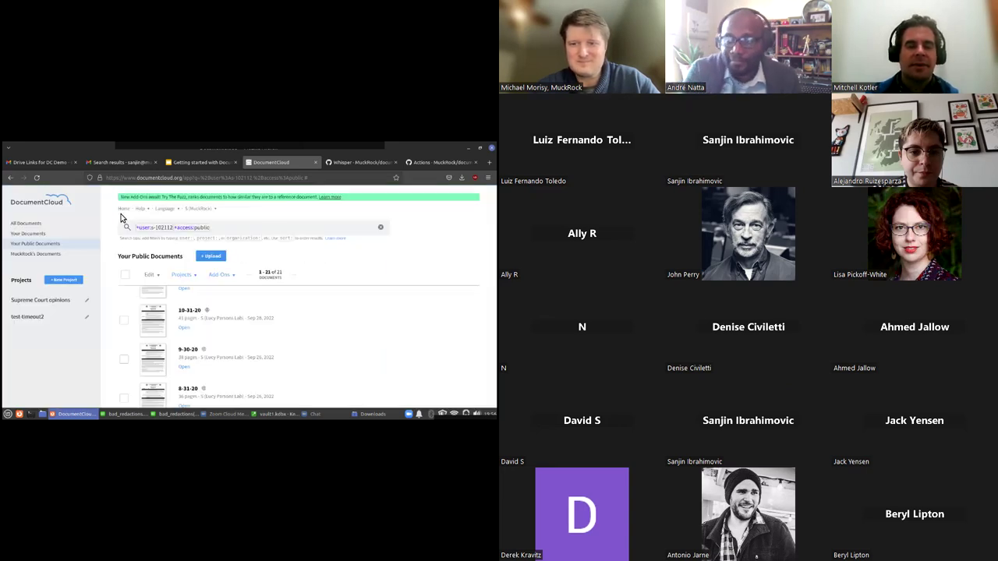
click(317, 414)
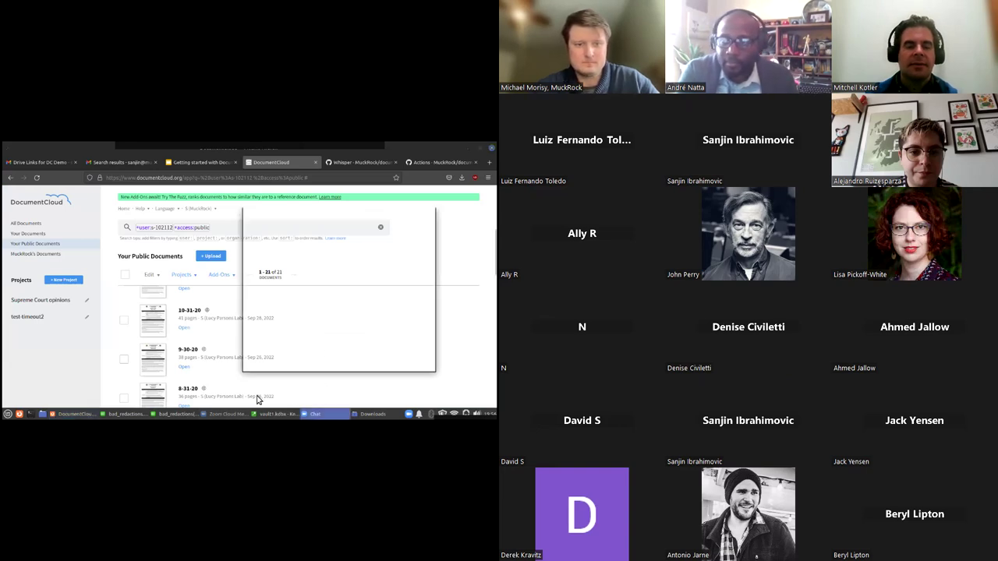
click(229, 414)
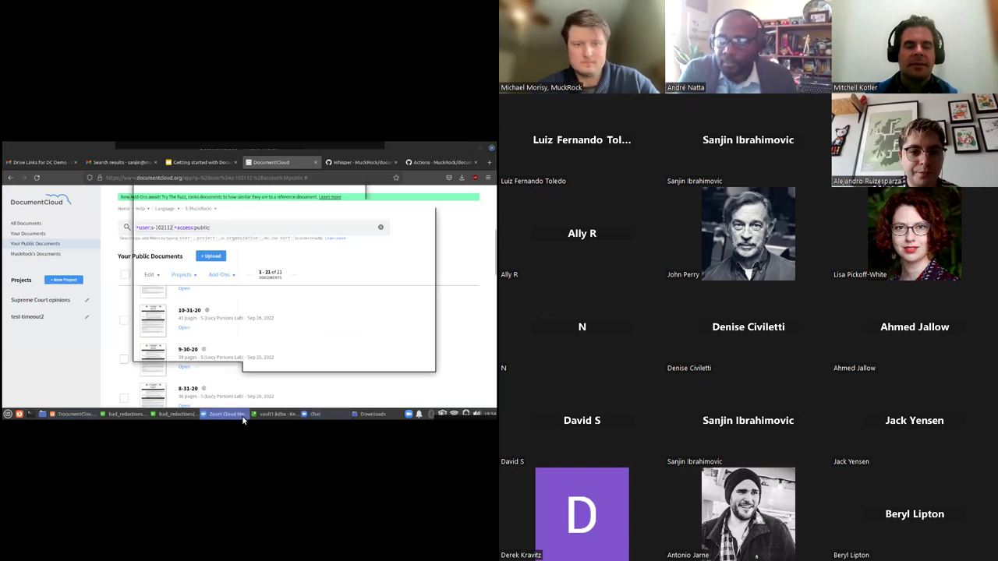
click(337, 188)
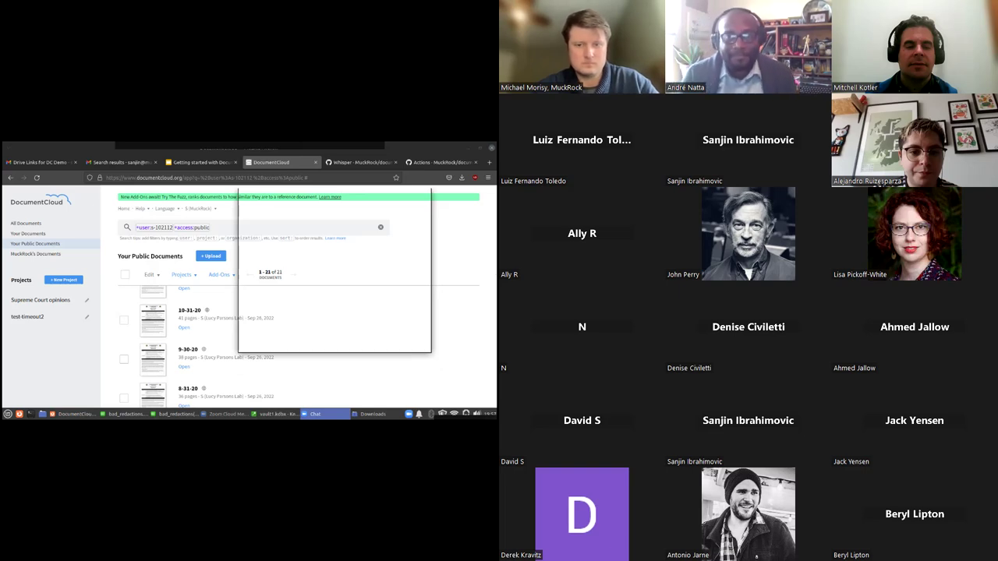
key(alt+Tab)
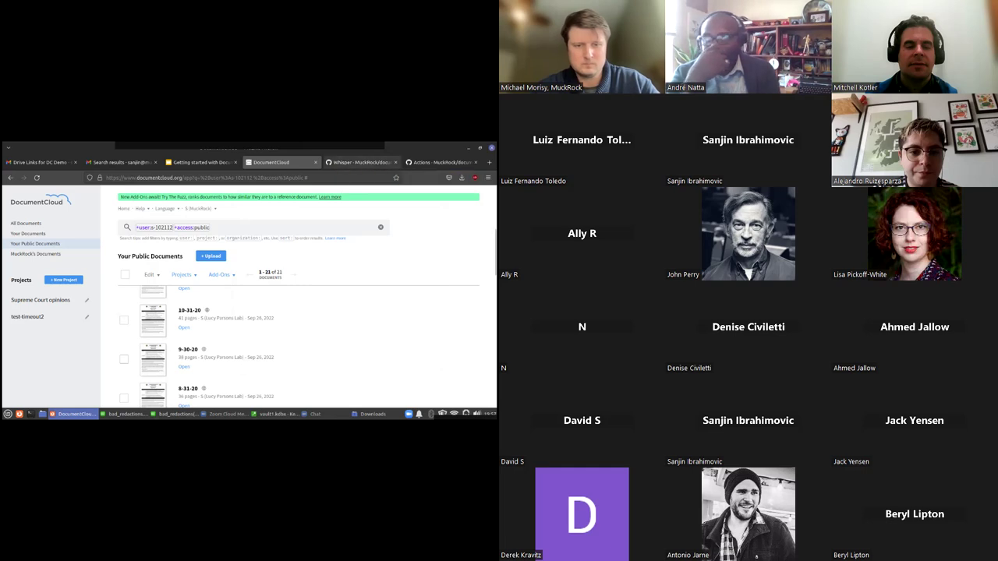
Switch to the Whisper GitHub tab and view the documentcloud-whisper-addon repository's code files
click(359, 162)
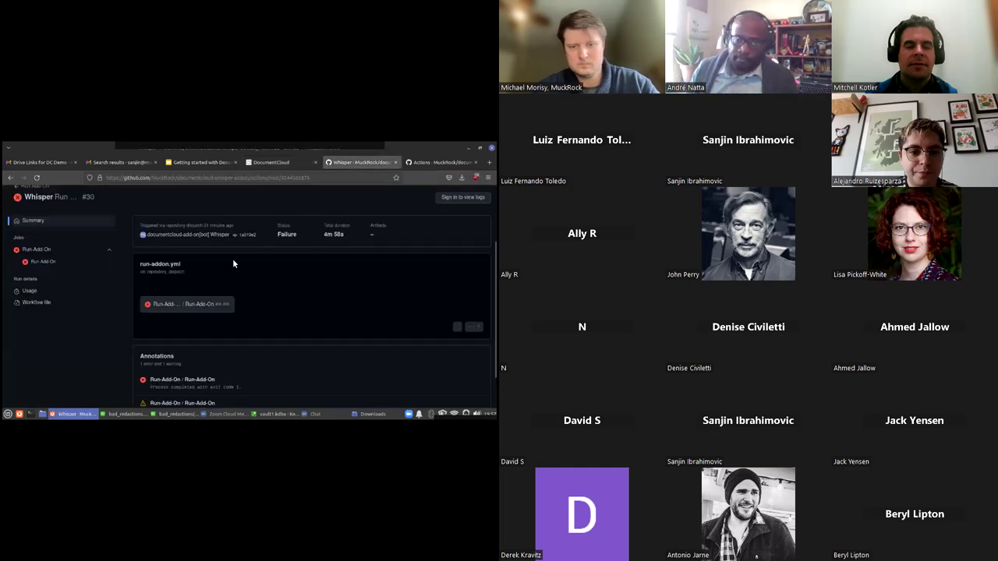
click(30, 249)
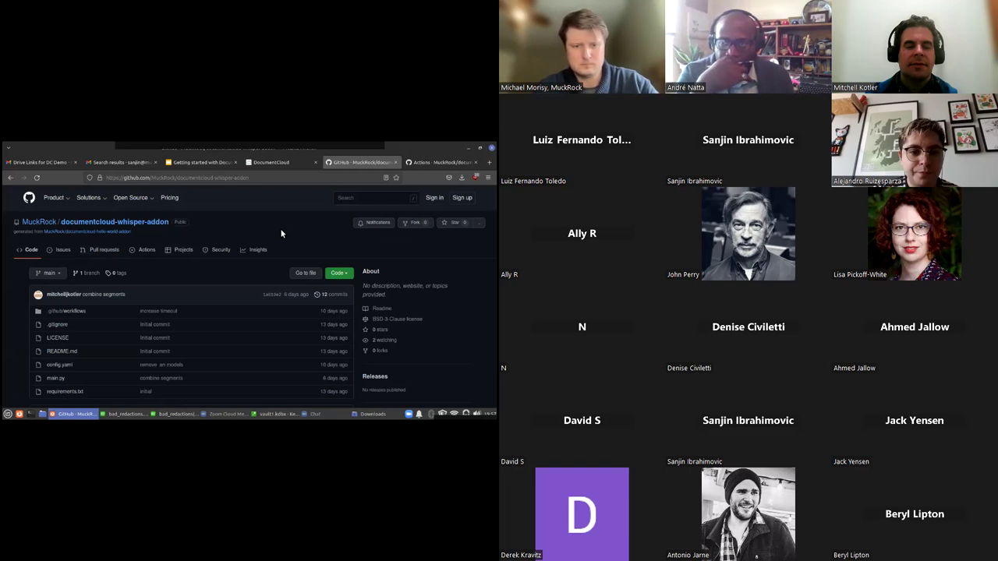
Close the two bad_redactions windows and the Downloads window from the taskbar
click(278, 163)
click(336, 163)
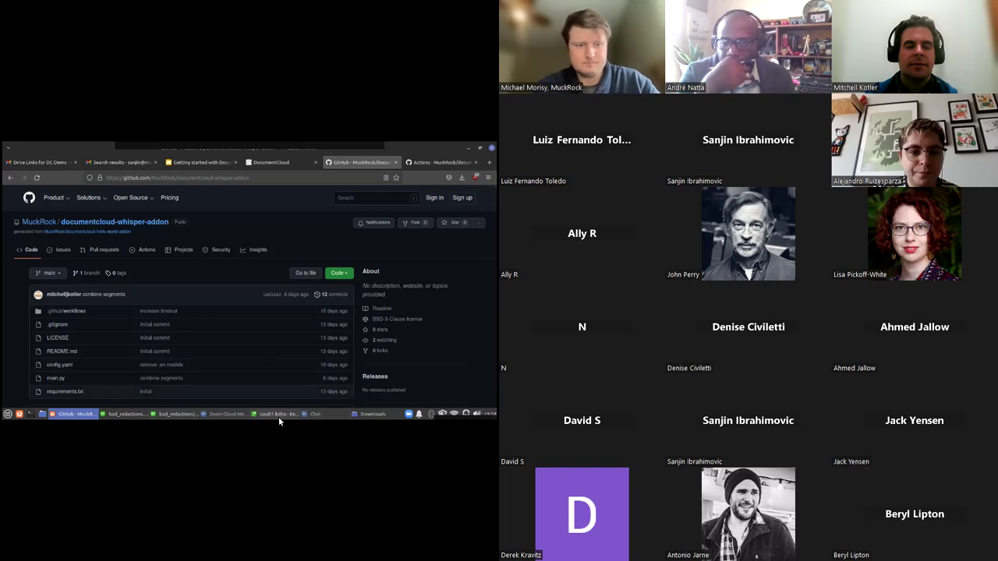
right_click(177, 418)
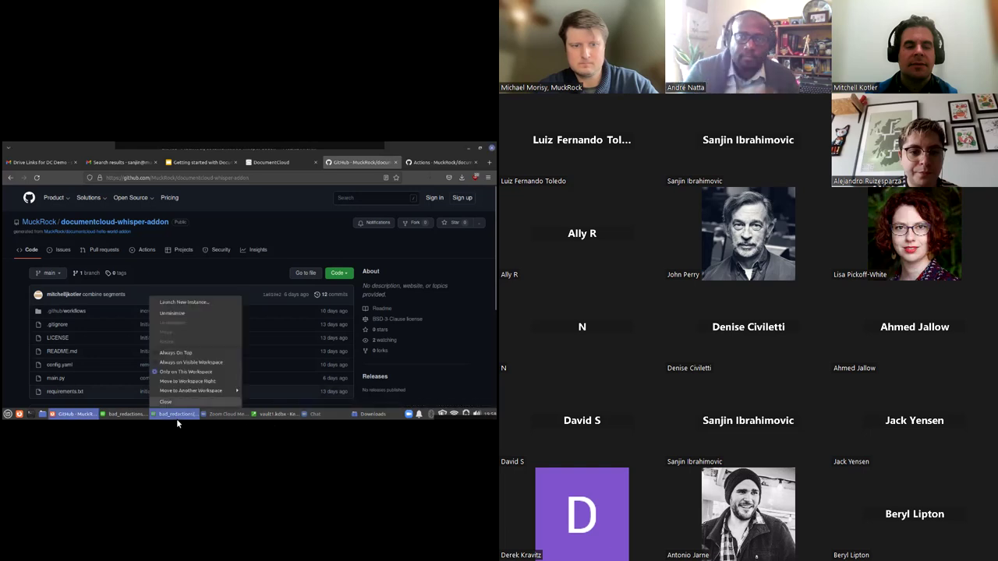
click(165, 402)
right_click(150, 410)
click(163, 401)
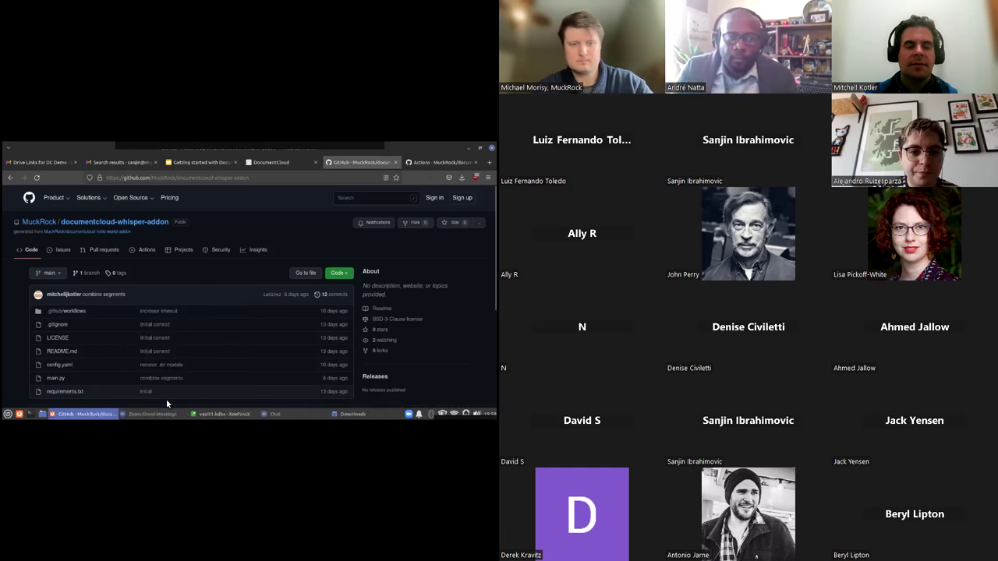
click(355, 414)
right_click(347, 414)
click(347, 401)
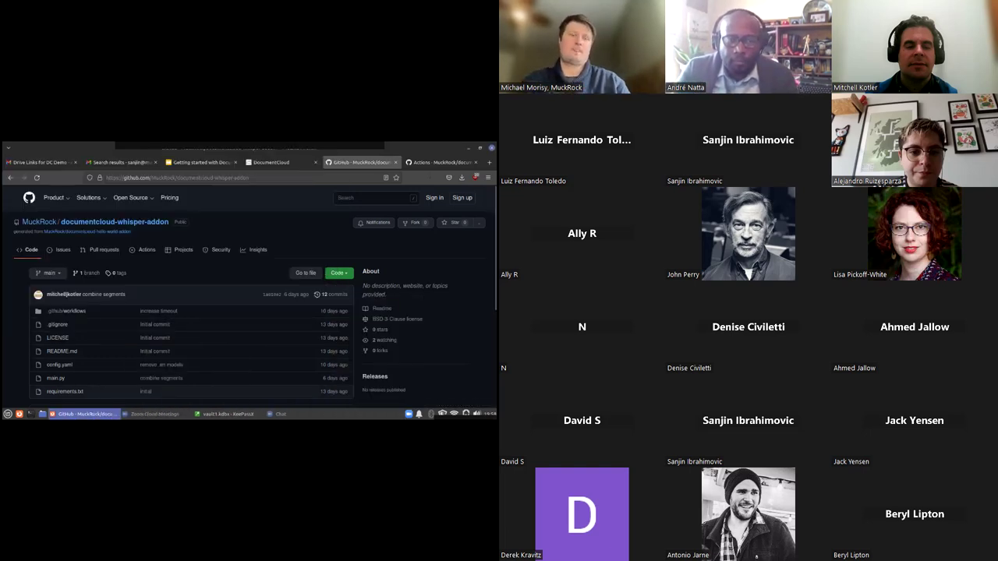
click(296, 415)
click(296, 414)
click(284, 415)
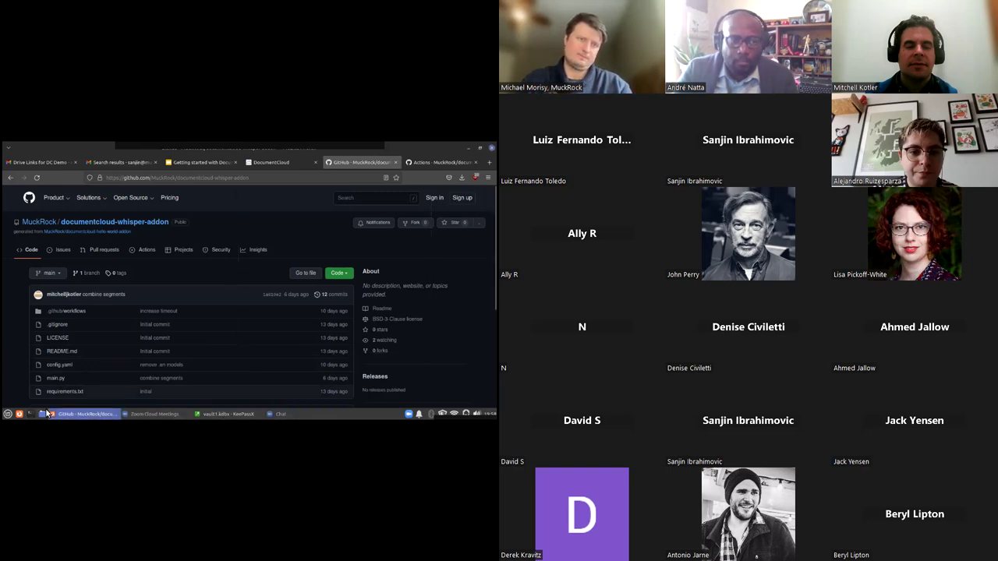
Follow the slides' HelloWorld link to the documentcloud-hello-world-addon template repository and scroll through it
click(217, 357)
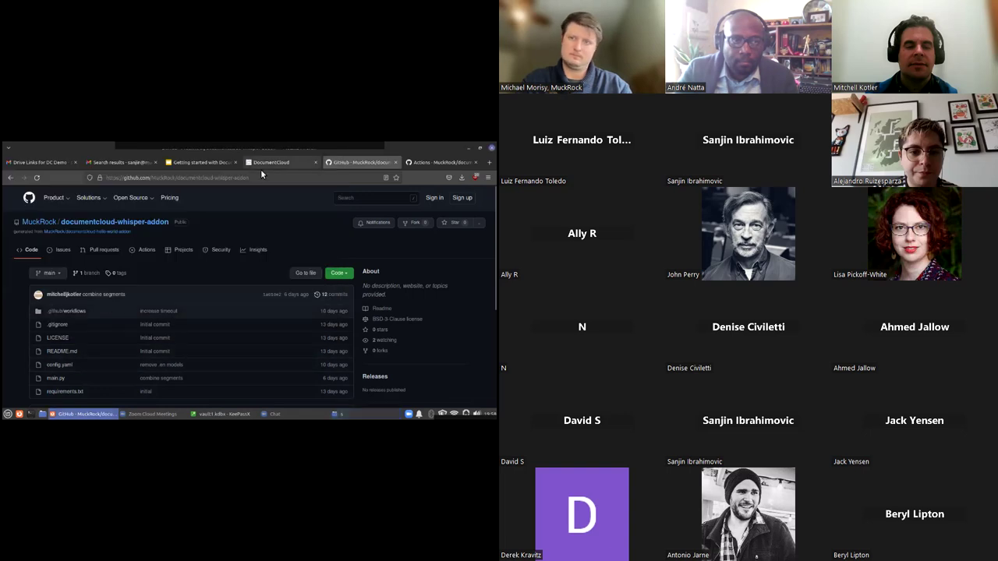
click(201, 163)
click(196, 264)
click(210, 274)
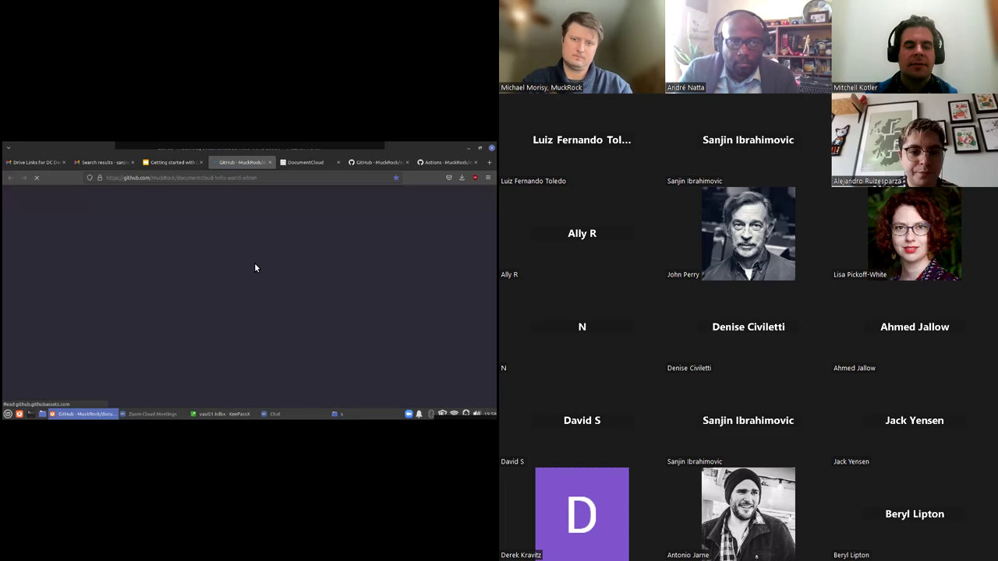
scroll(213, 267, down, 3)
scroll(213, 266, down, 2)
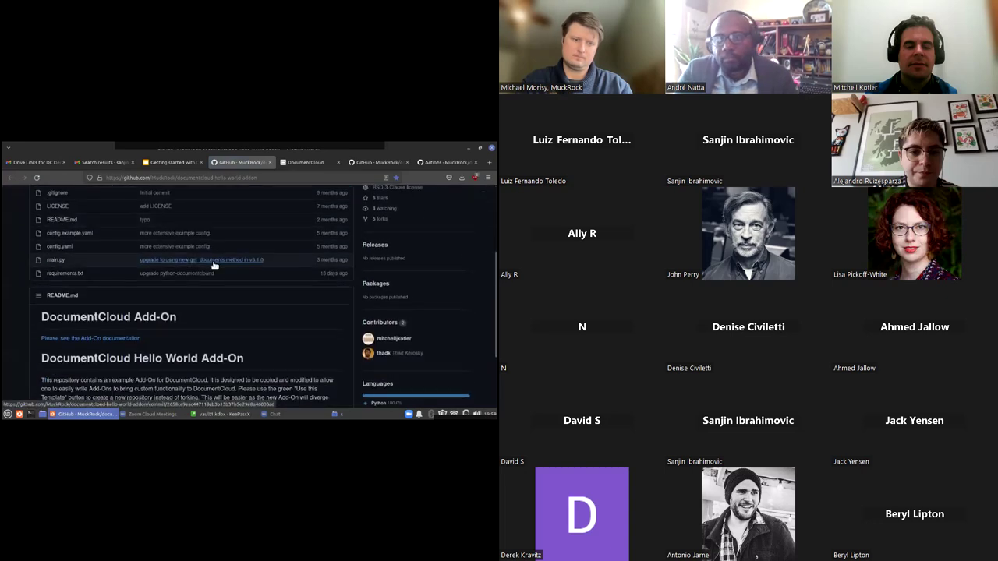
scroll(213, 266, up, 2)
scroll(213, 262, up, 3)
scroll(212, 262, down, 5)
scroll(213, 270, down, 1)
scroll(145, 258, up, 4)
scroll(144, 258, up, 1)
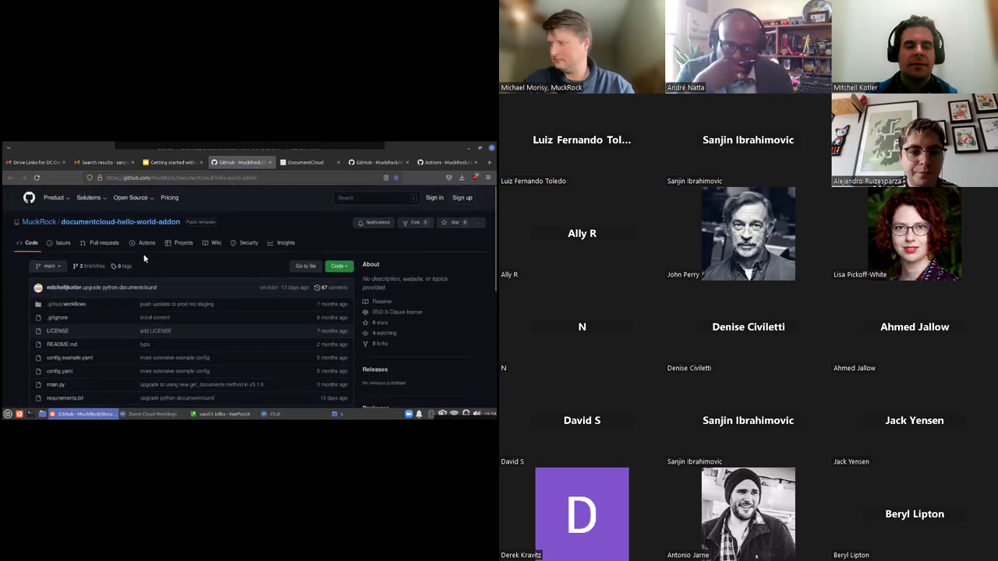
scroll(144, 258, down, 5)
scroll(145, 258, up, 5)
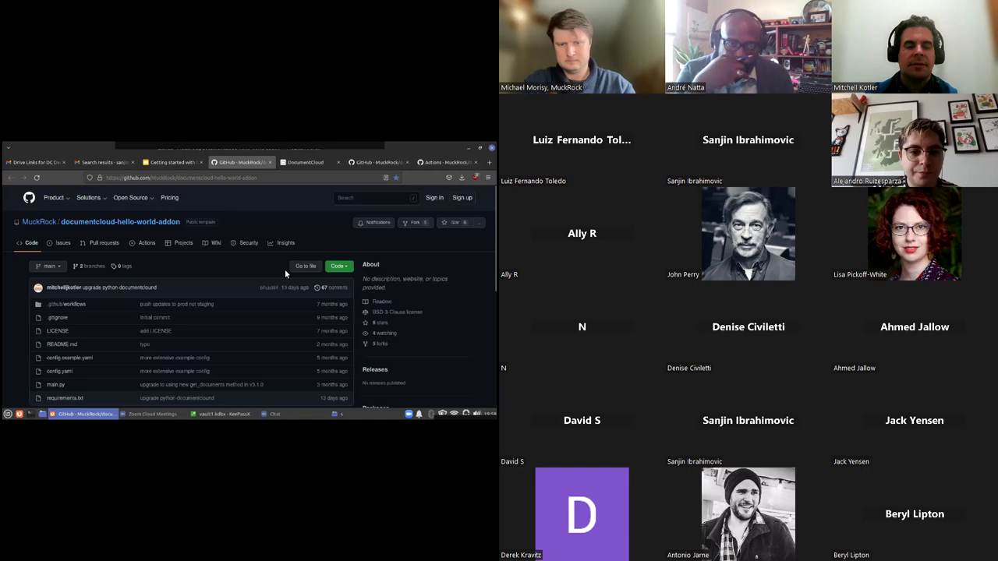
scroll(273, 263, down, 3)
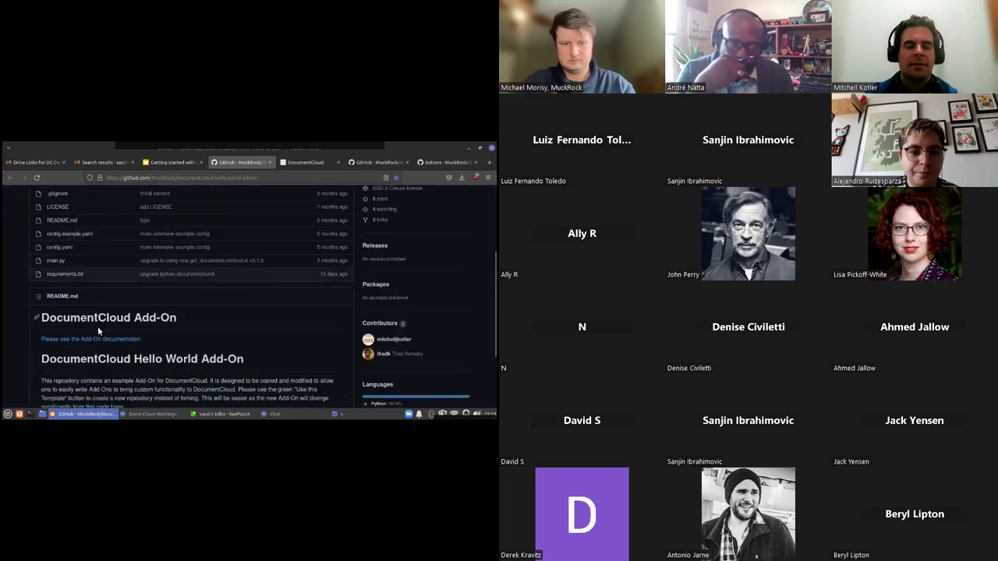
Open the Add-On documentation wiki, scroll through it, then go back to the repository's Code page
click(112, 341)
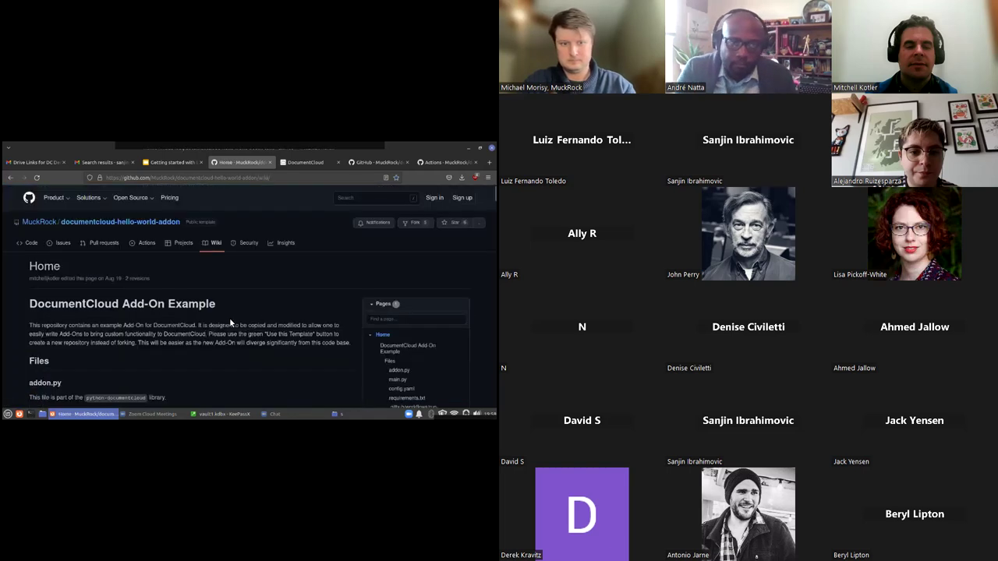
scroll(271, 286, down, 5)
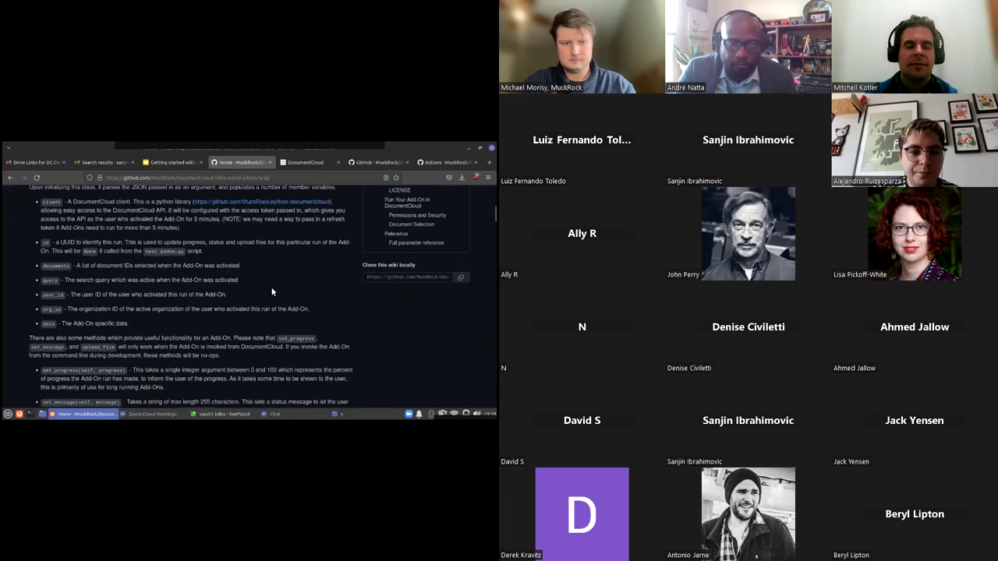
scroll(270, 286, up, 2)
scroll(270, 287, up, 3)
scroll(271, 288, down, 4)
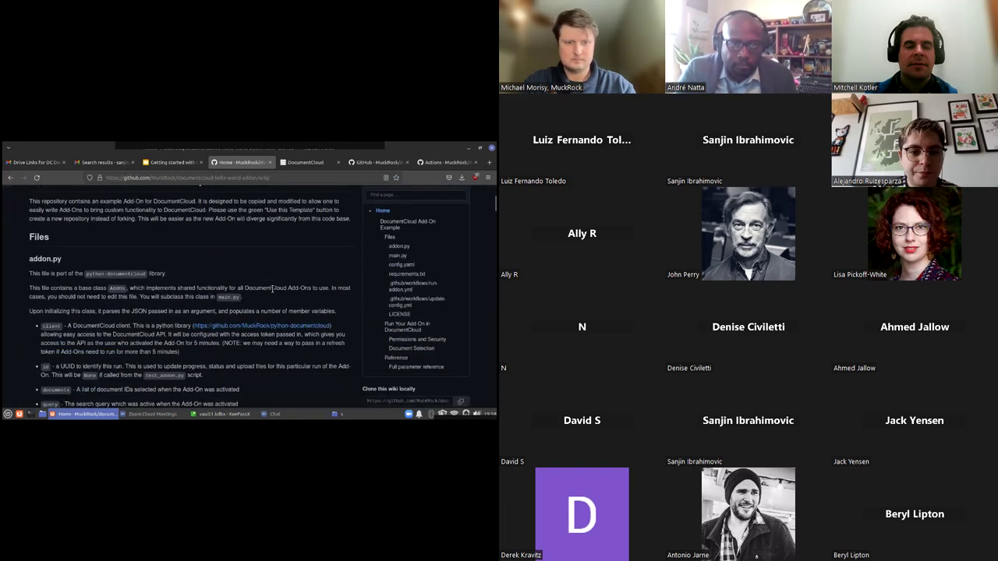
scroll(272, 290, down, 5)
scroll(272, 290, down, 10)
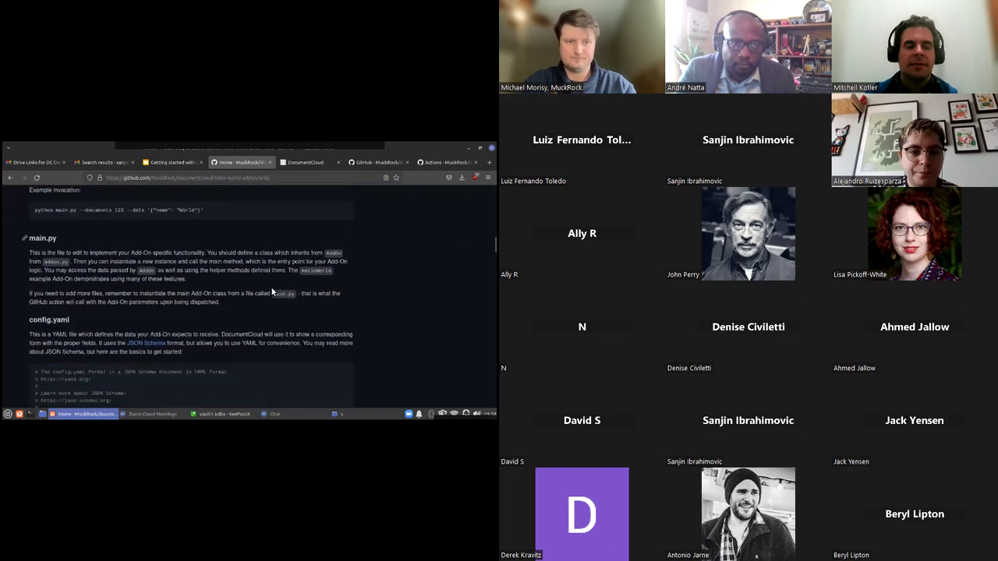
scroll(271, 292, down, 10)
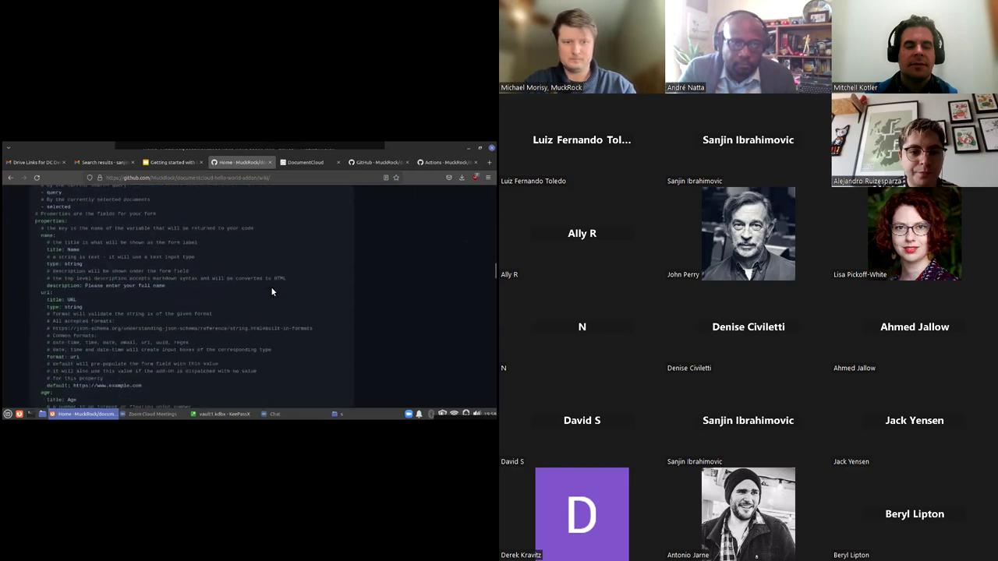
scroll(272, 291, down, 10)
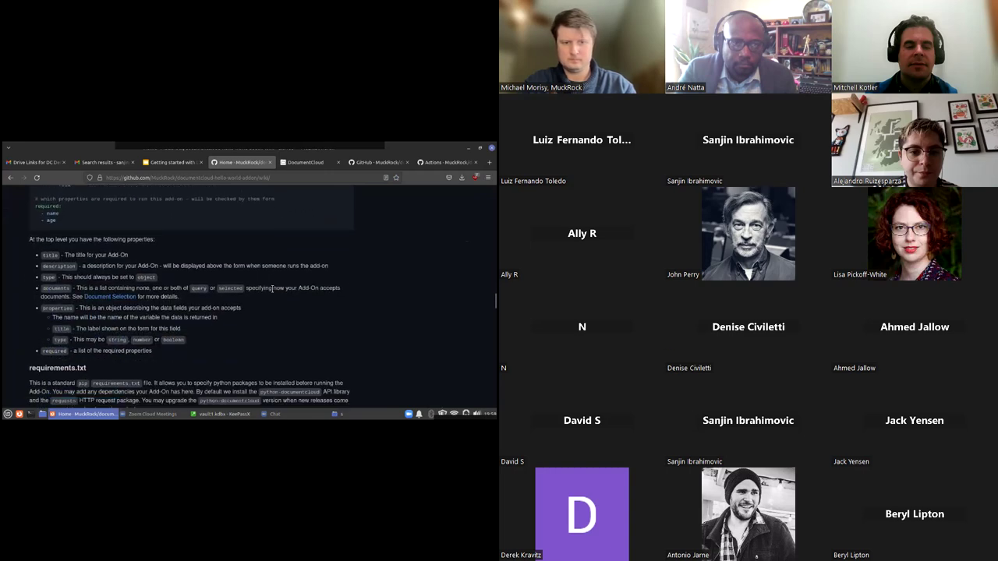
scroll(271, 291, down, 8)
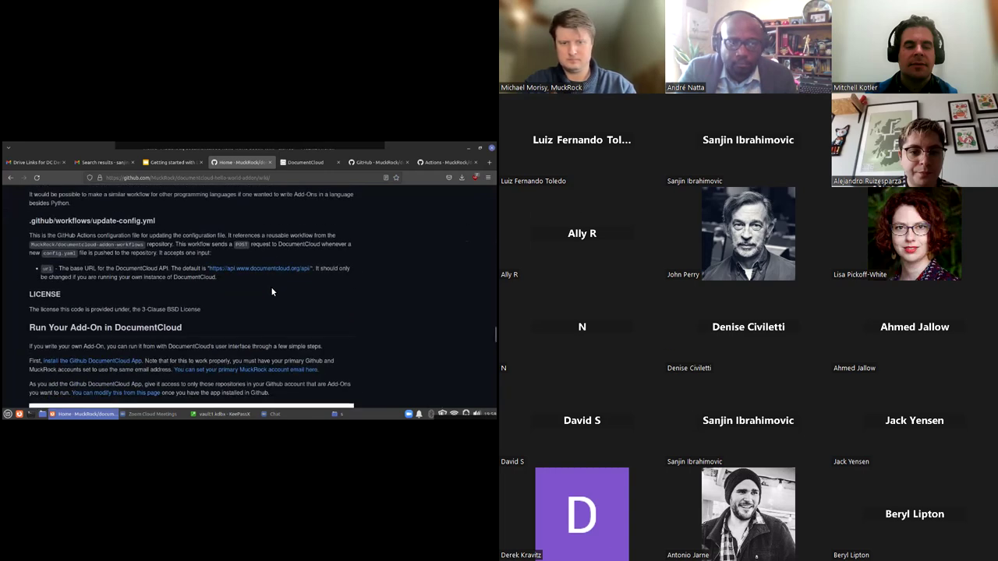
scroll(271, 292, up, 15)
scroll(271, 292, up, 15)
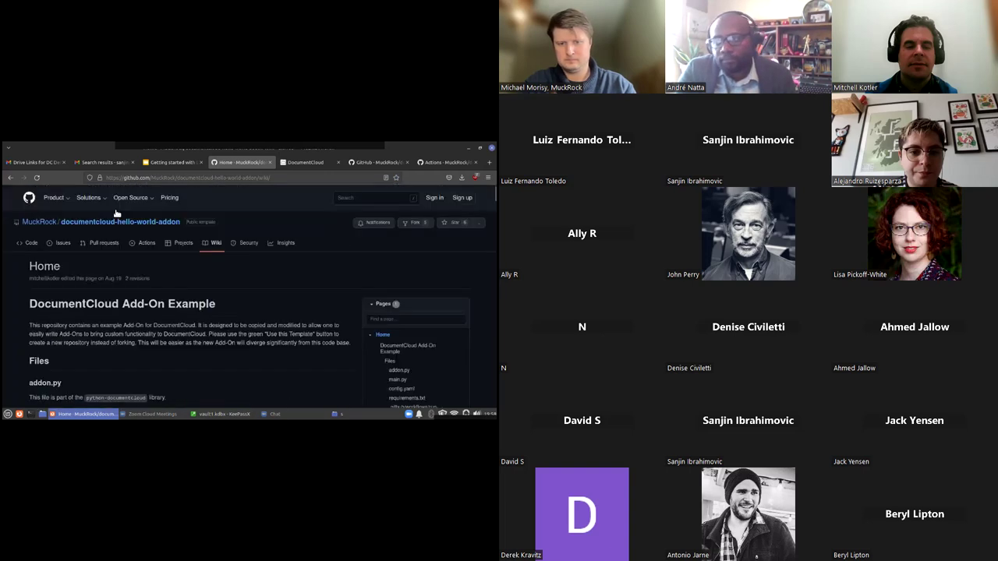
click(29, 242)
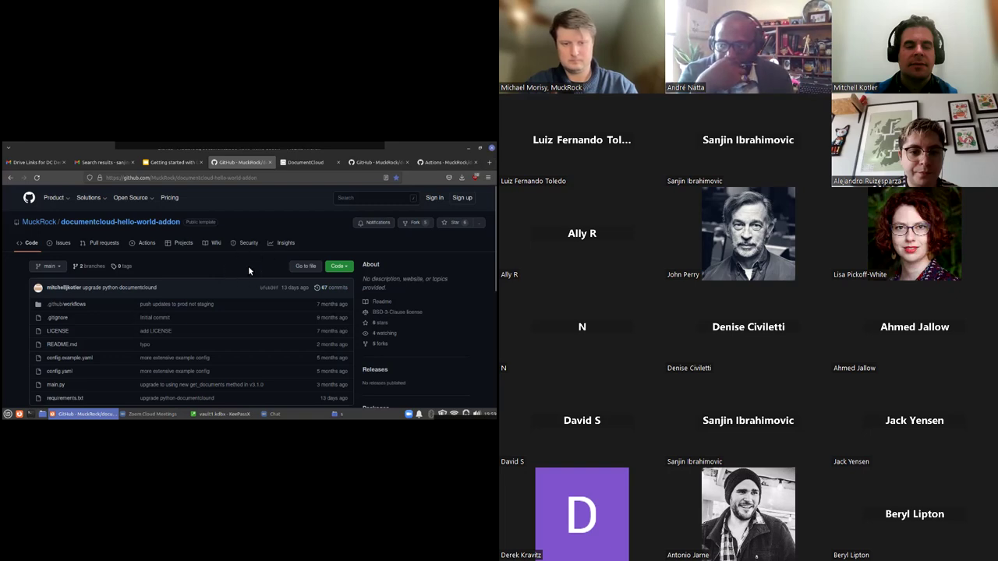
Scroll down to the hello-world repository's README and back up to the top
scroll(249, 271, down, 5)
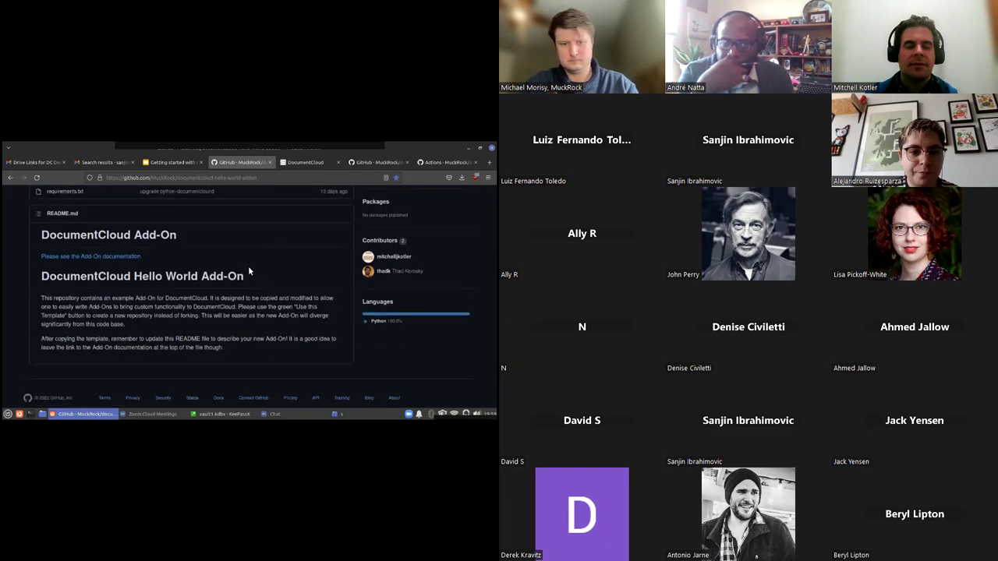
scroll(248, 270, up, 2)
scroll(249, 271, up, 3)
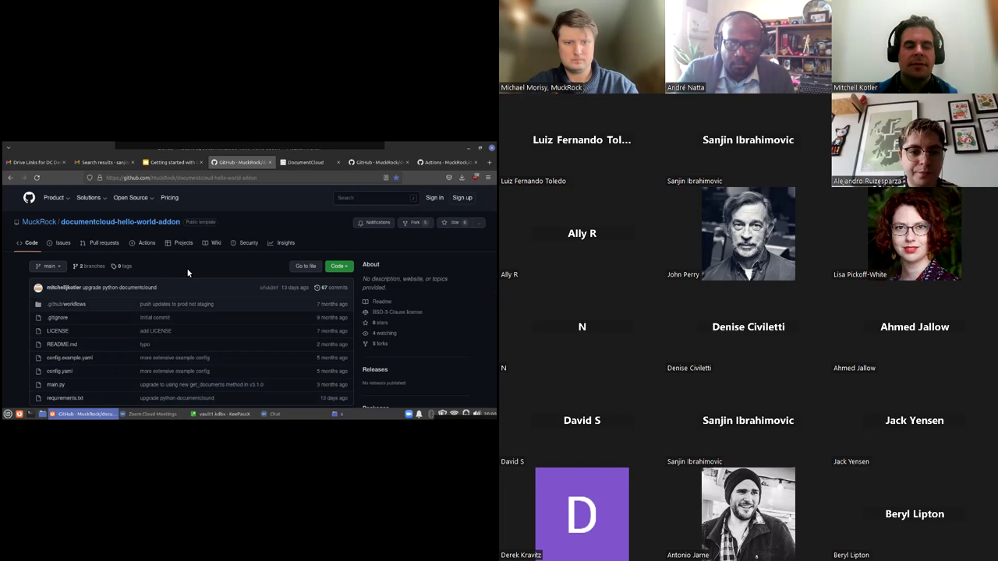
Show DocumentCloud's Add-Ons list, glance back at the hello-world repository, then close the list
click(306, 165)
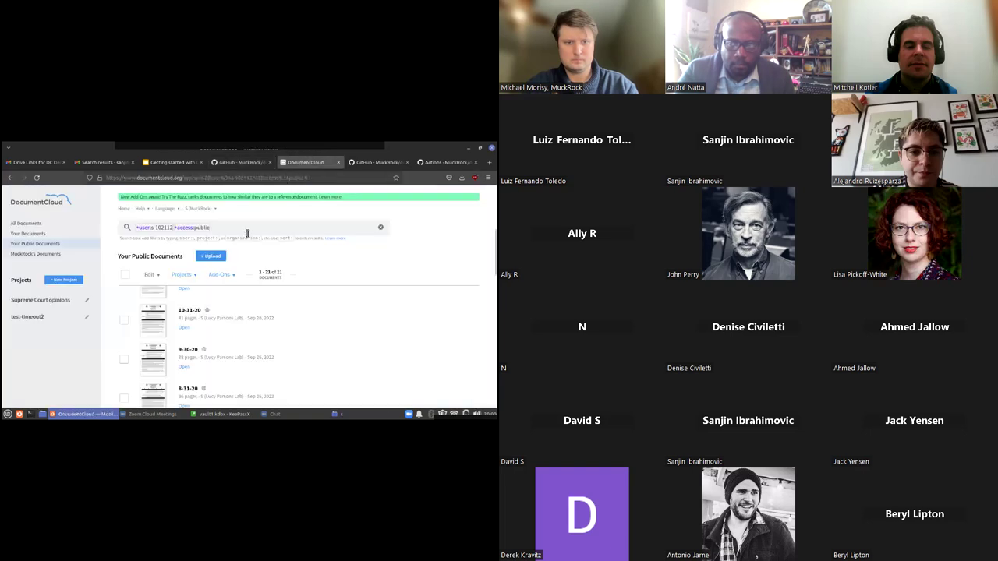
click(231, 279)
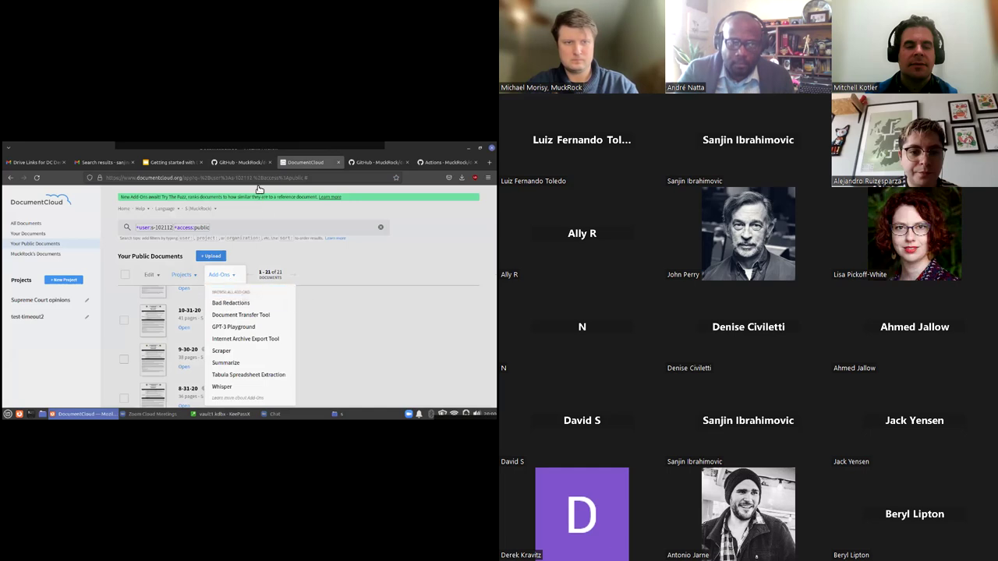
click(242, 164)
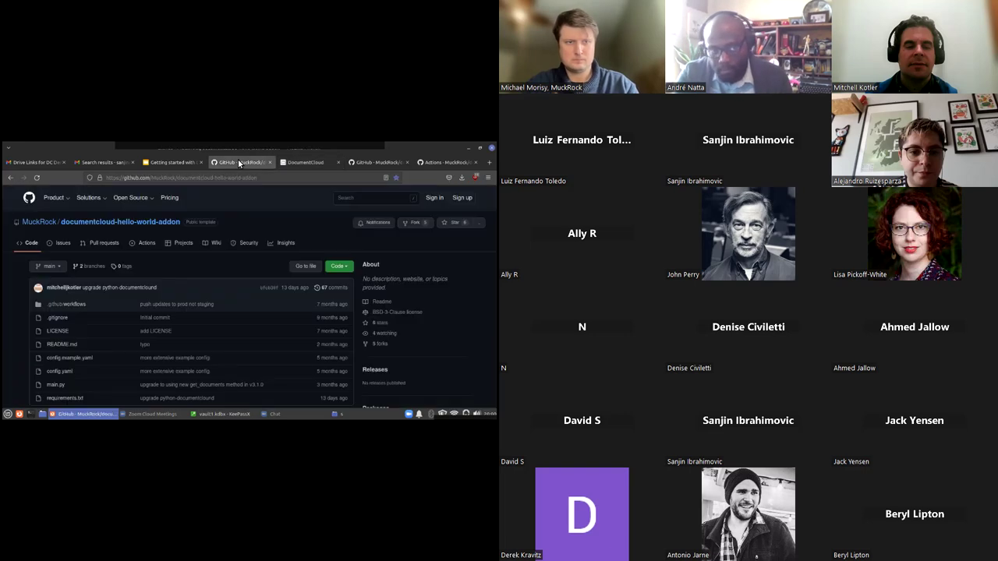
scroll(229, 273, down, 3)
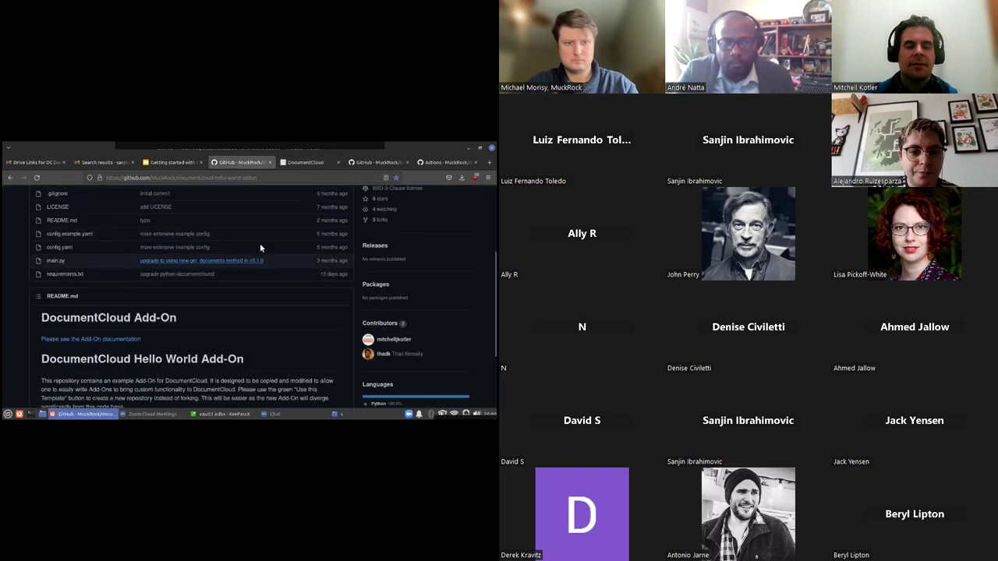
click(304, 162)
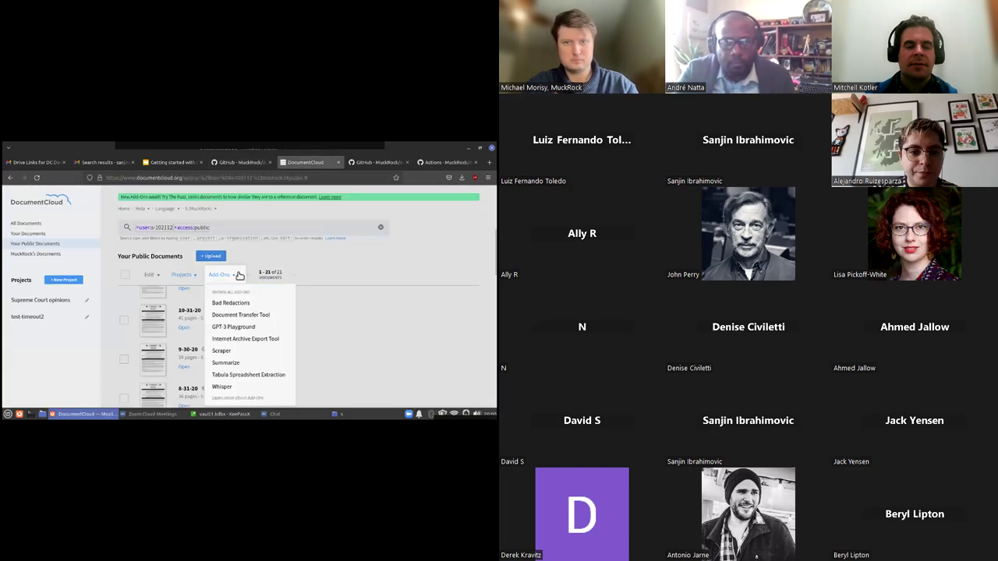
click(240, 275)
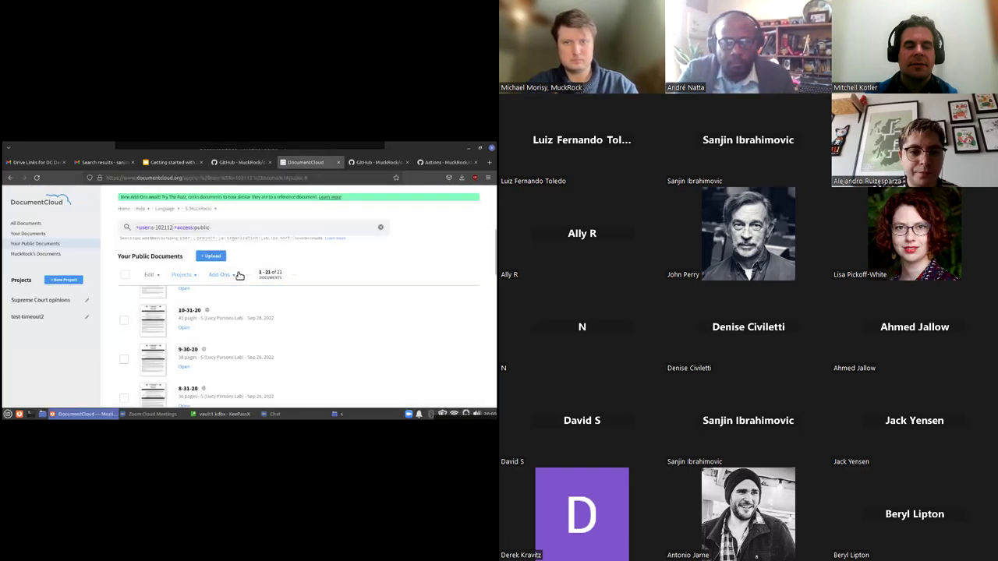
Preview the Tabula Spreadsheet Extraction form's URL field, close it, and reopen the Add-Ons list
click(238, 274)
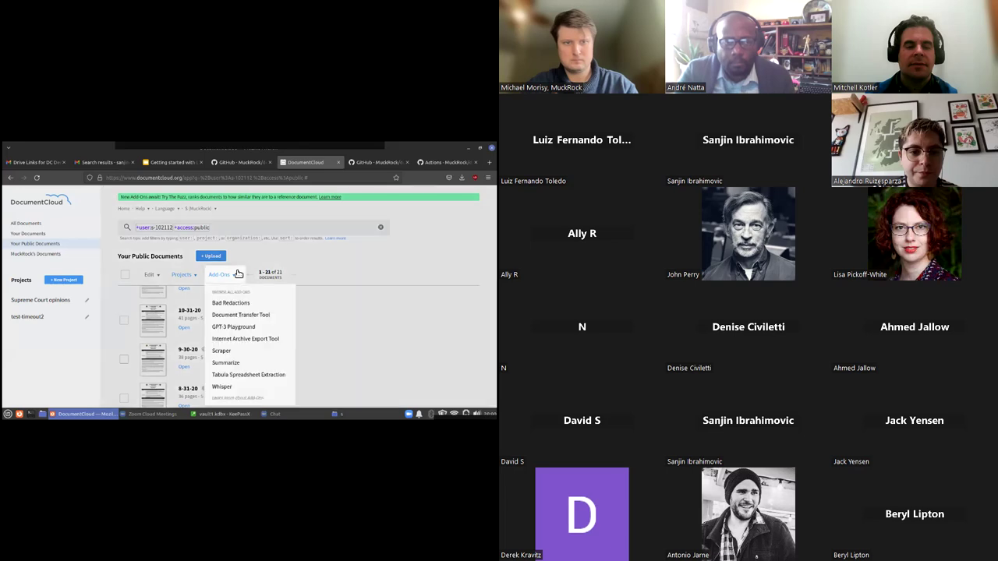
click(234, 375)
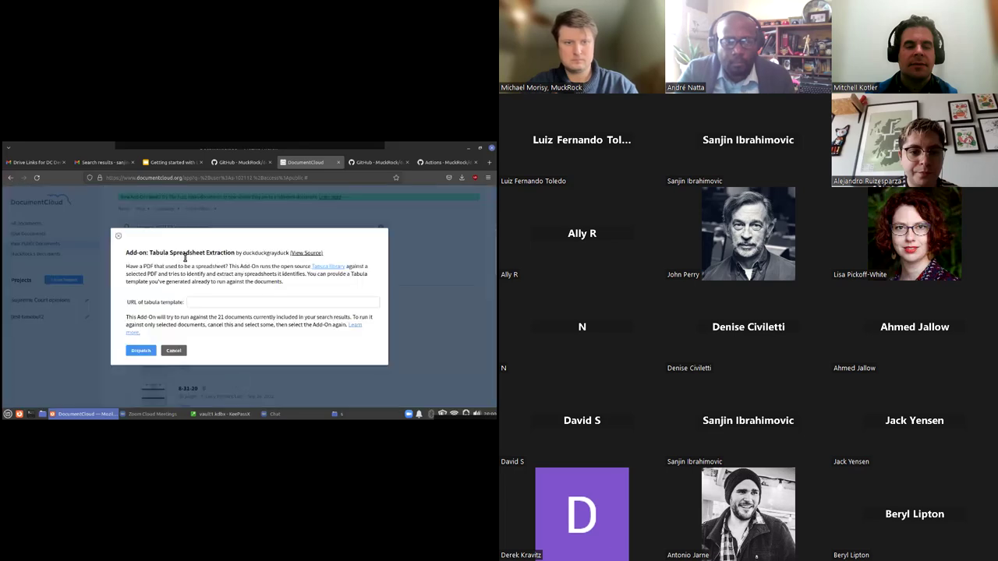
drag(184, 255, 325, 260)
click(242, 253)
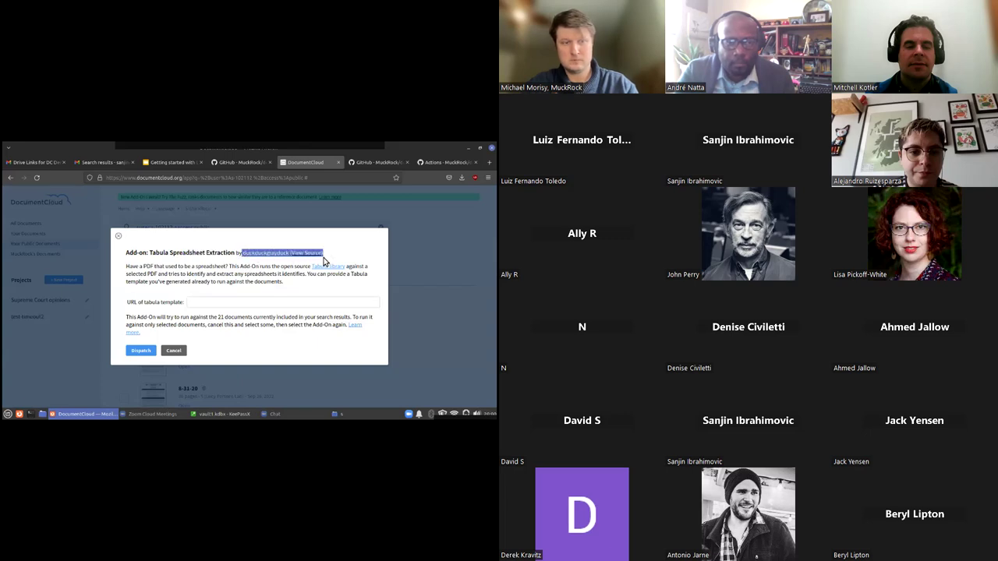
click(232, 303)
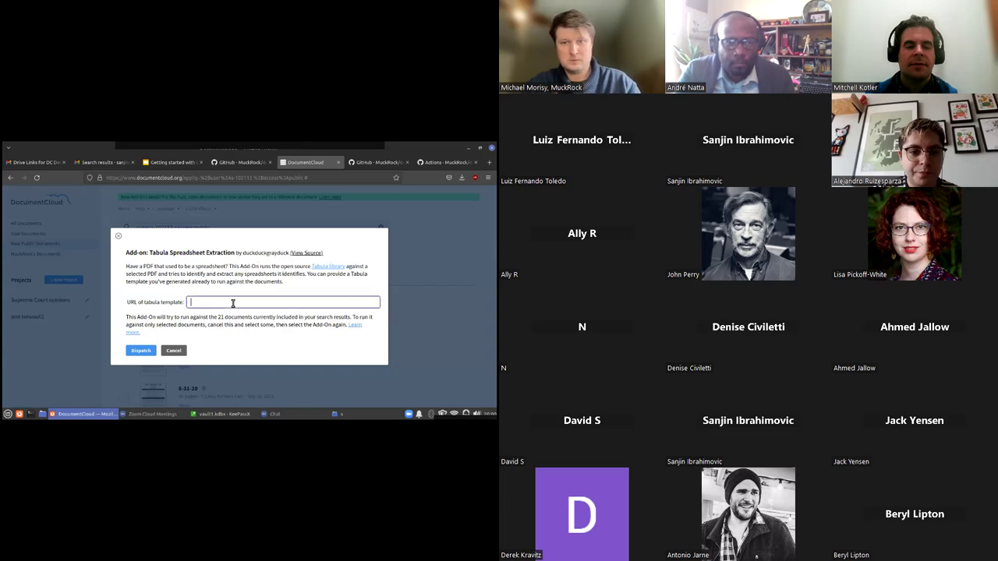
click(173, 350)
click(224, 277)
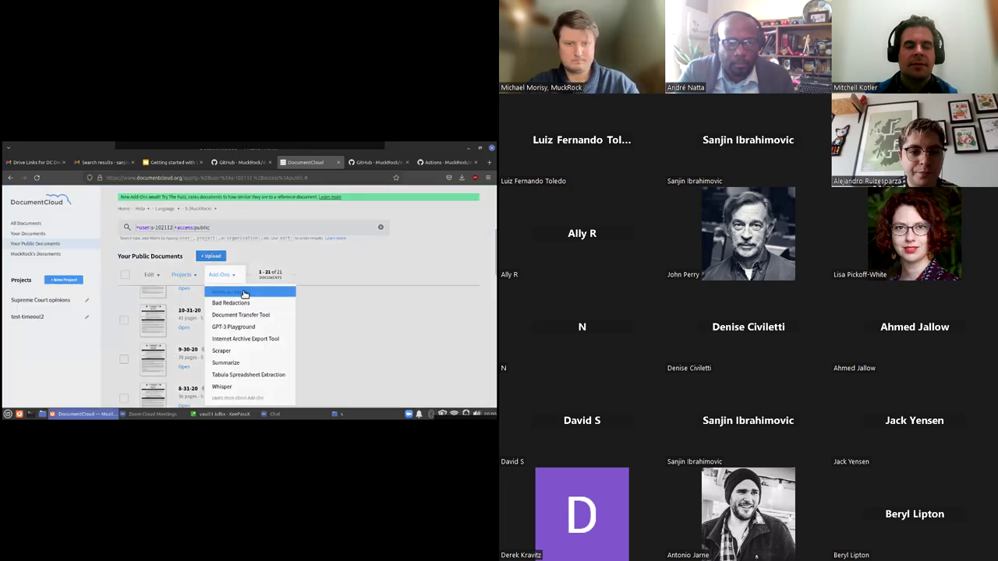
Open 'Browse all add-ons' to list Tabula Spreadsheet Extraction, Internet Archive Export Tool and other add-ons
click(238, 292)
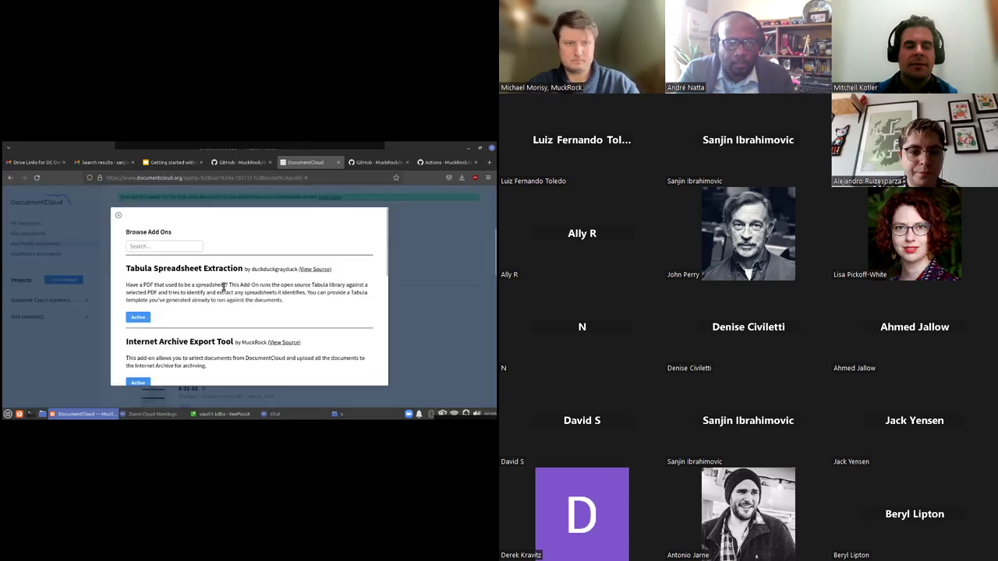